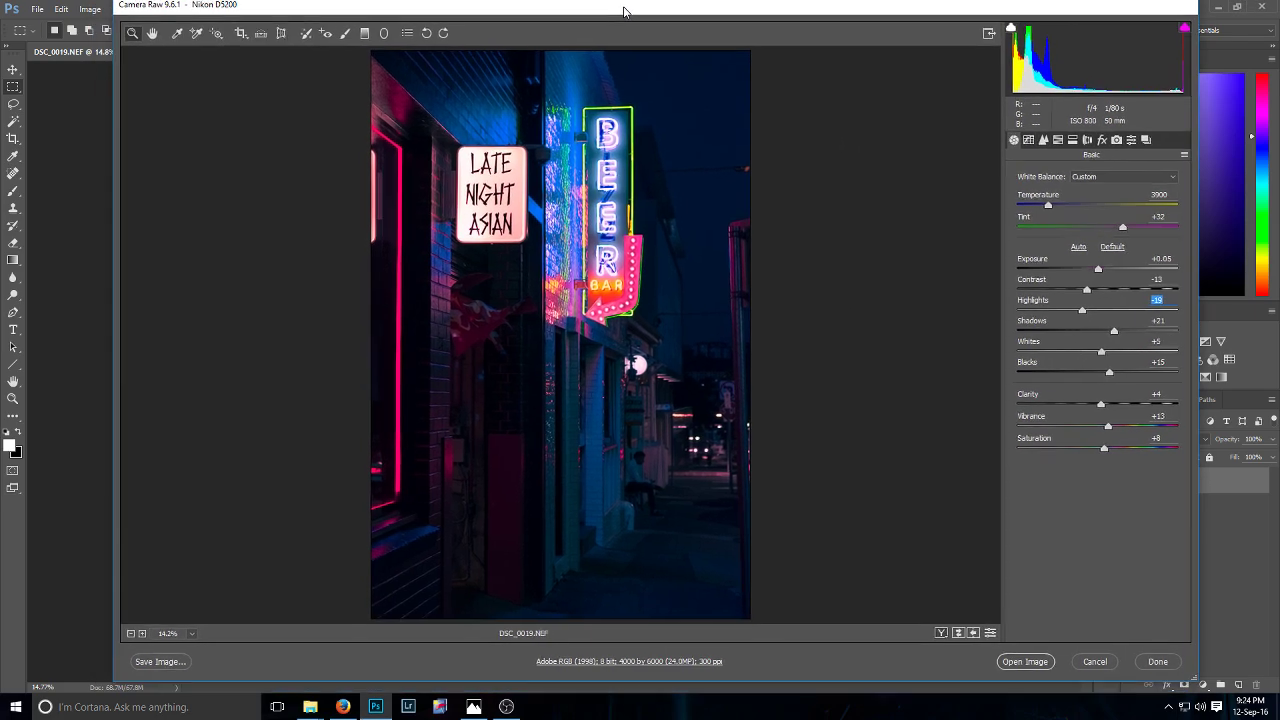
- Reset the Basic tone settings to default and set white balance back to As Shot
left_click_drag(612, 20, 610, 14)
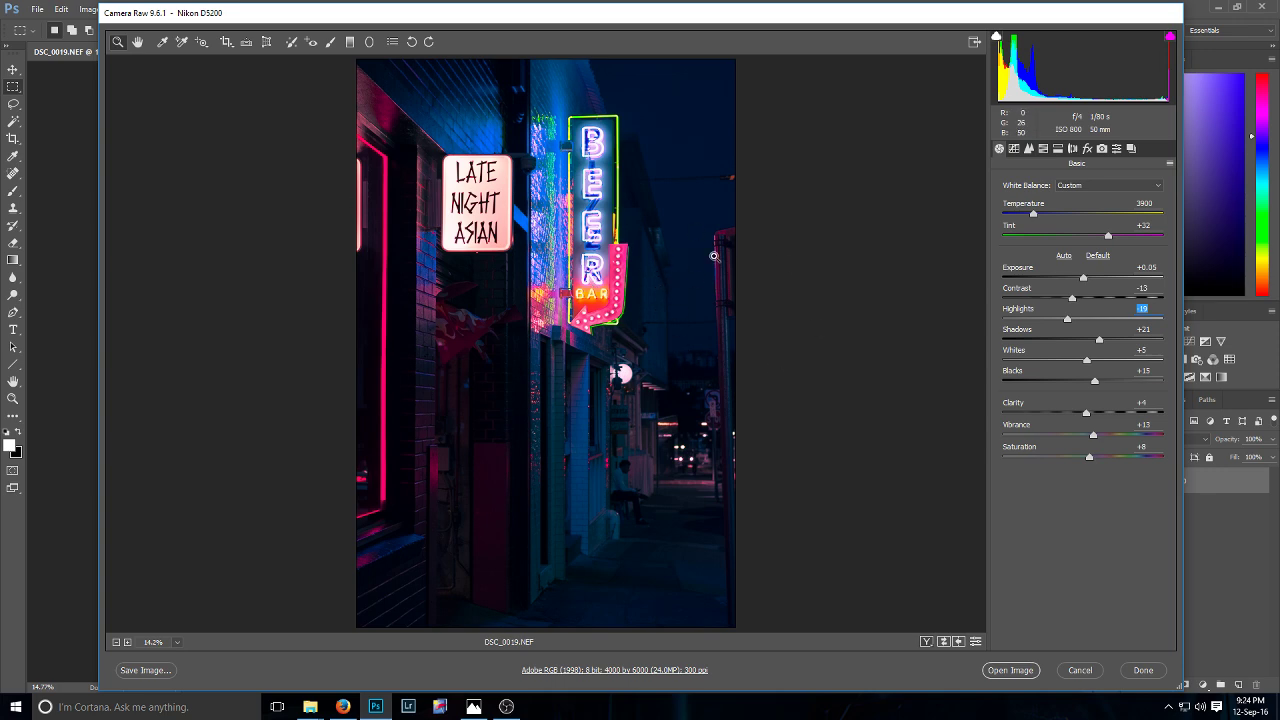
left_click_drag(654, 14, 707, 19)
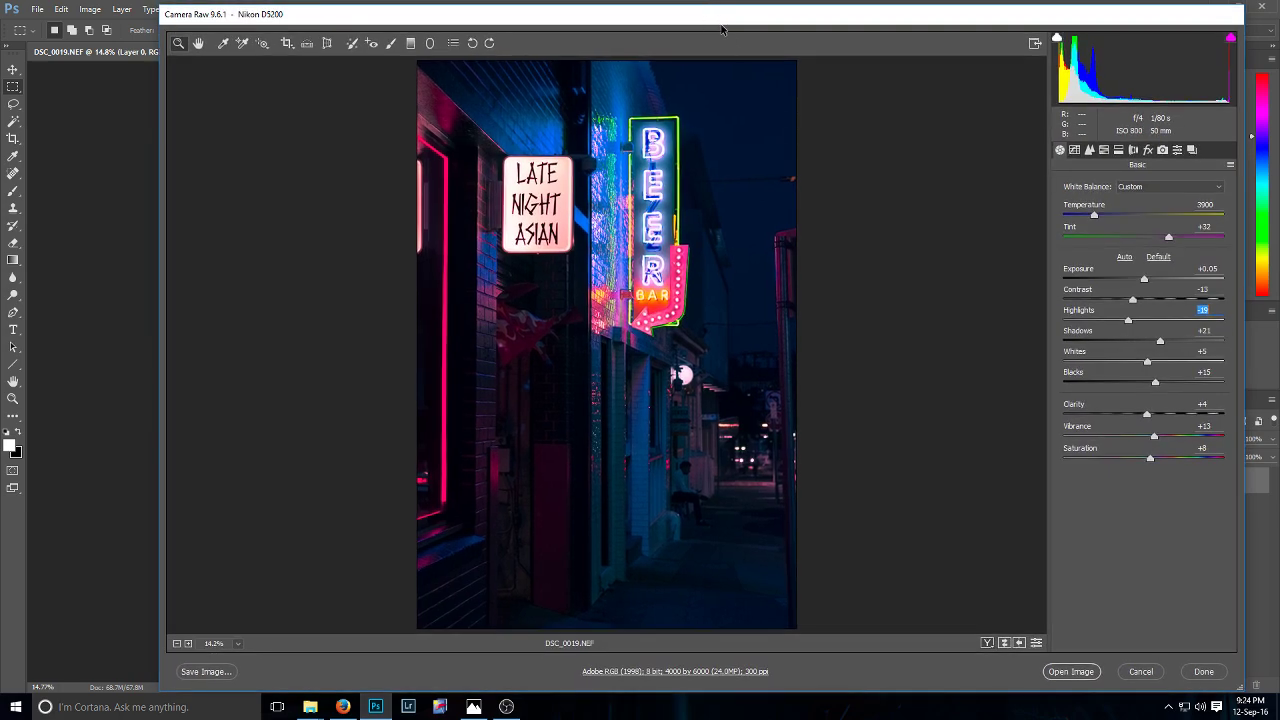
mouse_move(720, 23)
left_mouse_down()
mouse_move(733, 20)
mouse_move(719, 20)
left_mouse_up()
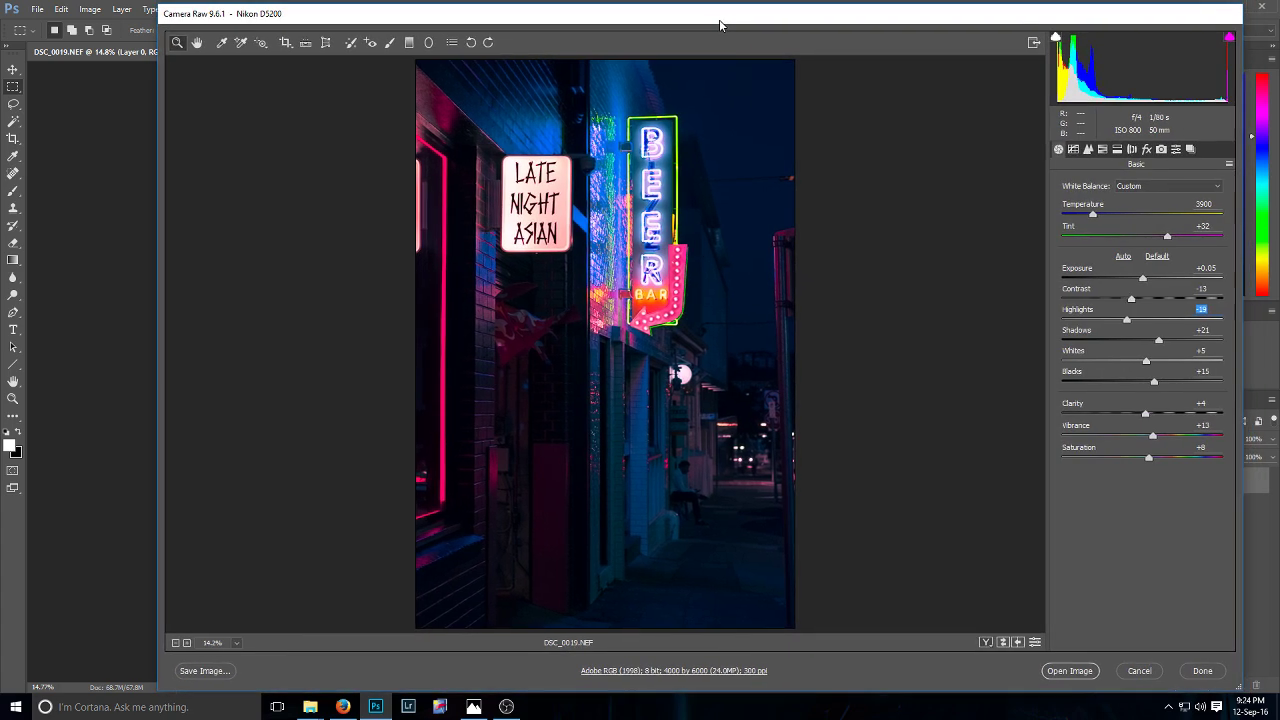
left_click(1157, 257)
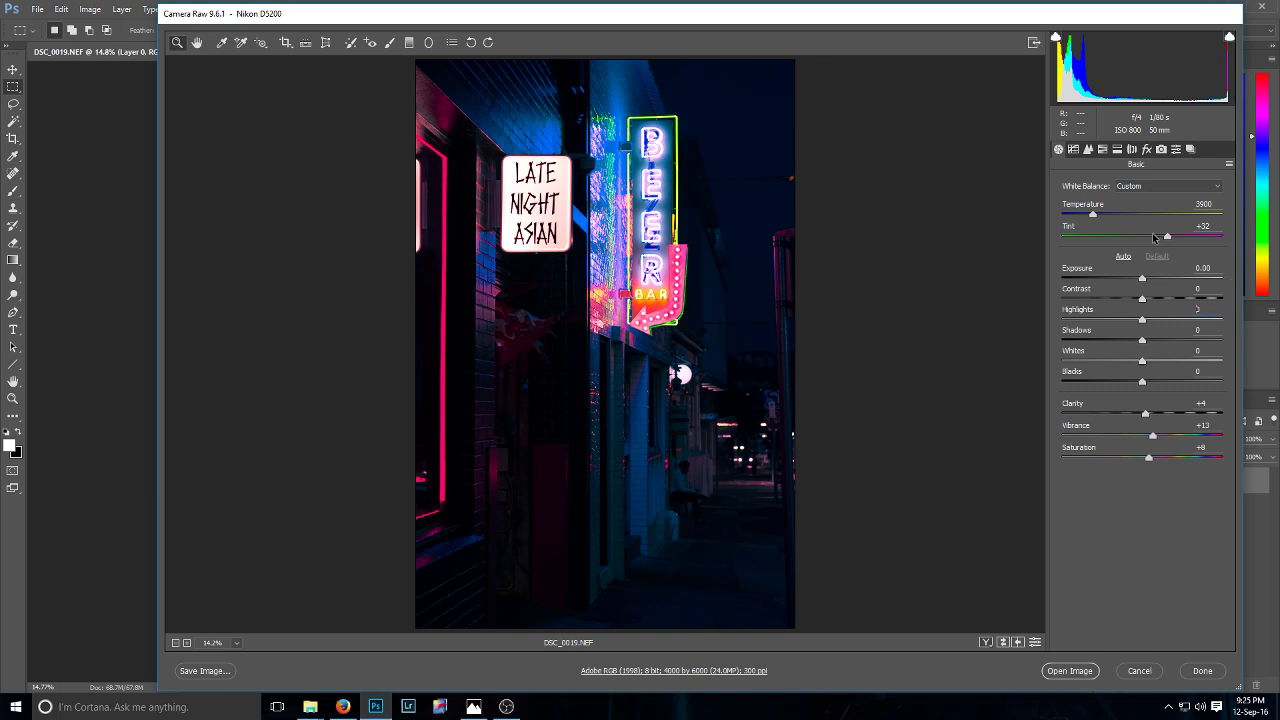
left_click(1160, 188)
left_click(1160, 197)
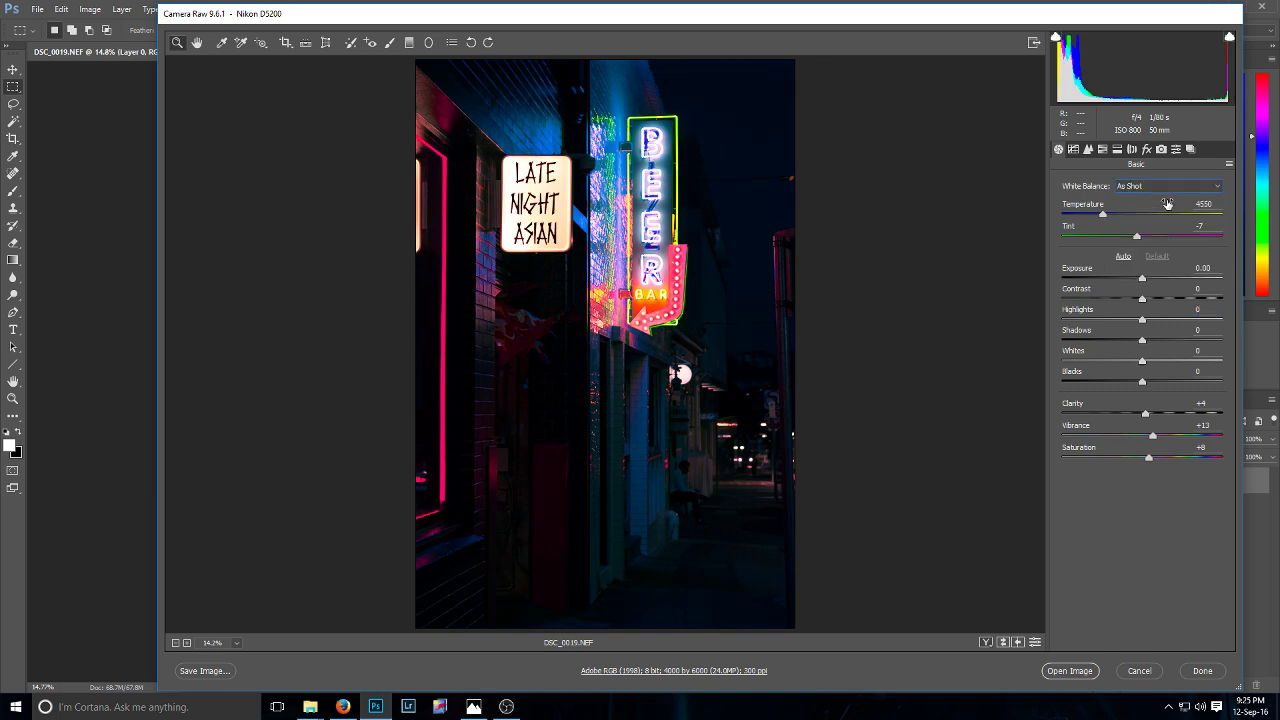
- Reset the HSL per-colour Hue adjustments to default
left_click(1087, 150)
left_click(1102, 150)
left_click(1066, 205)
left_click(1141, 226)
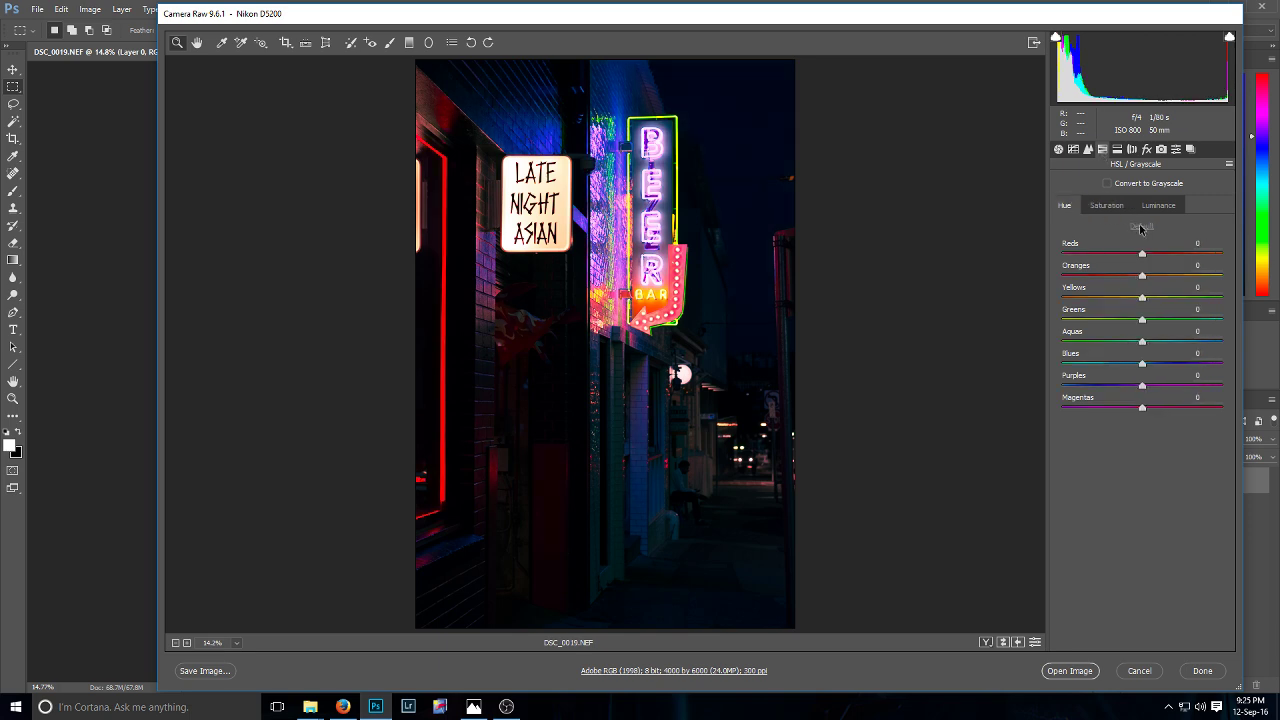
left_click(1106, 205)
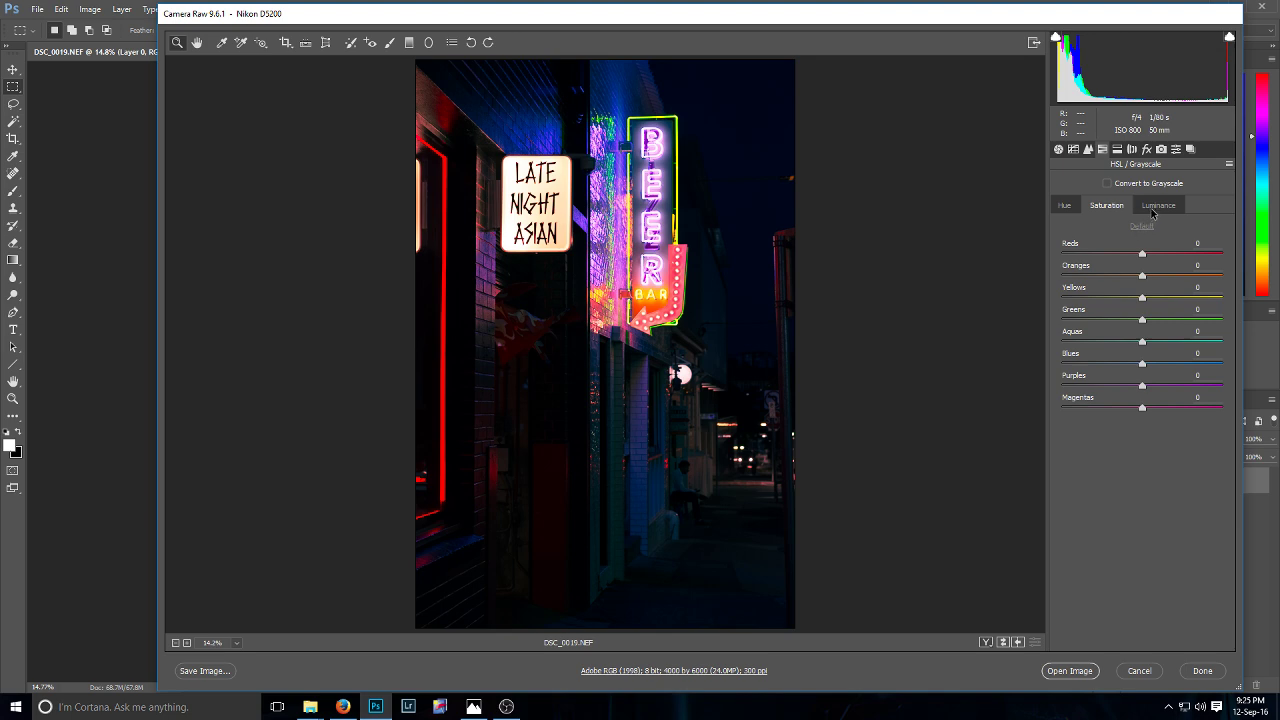
- Keep white balance at As Shot (4550, −7) and bring Vibrance and Saturation down to 0
left_click(1064, 151)
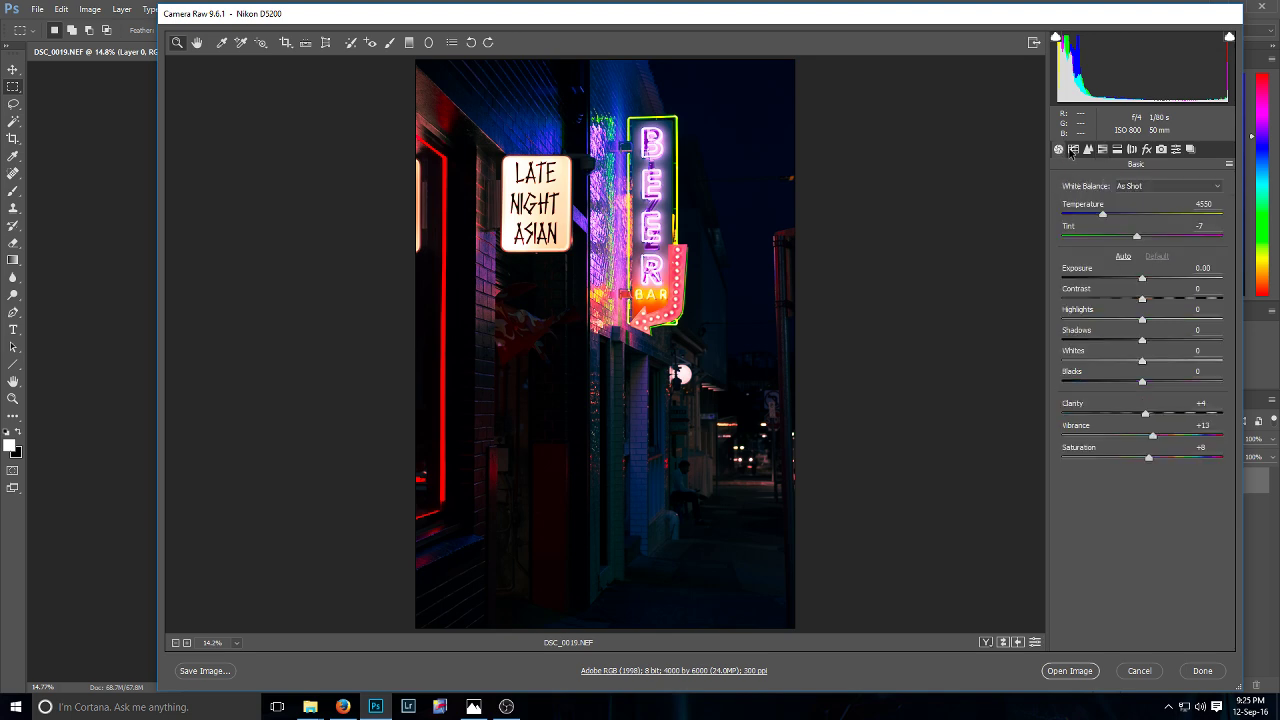
left_click(1148, 187)
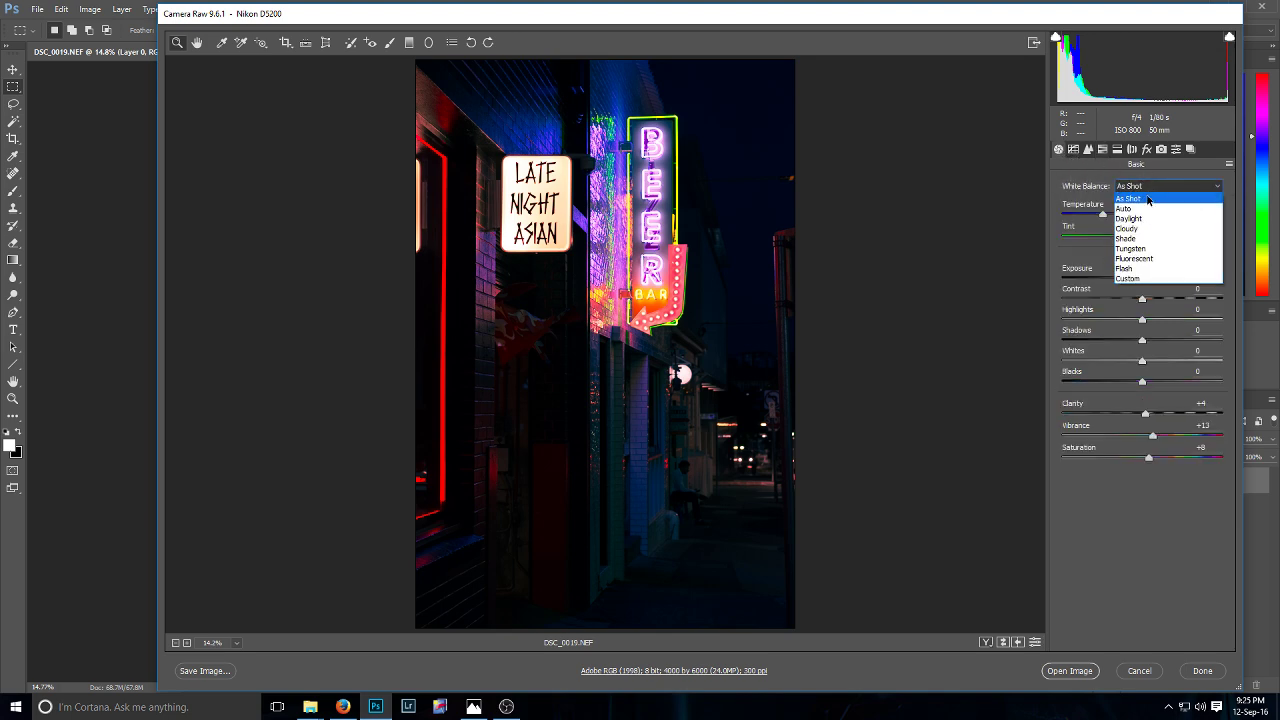
left_click(1148, 188)
left_click(1149, 190)
left_click(1145, 190)
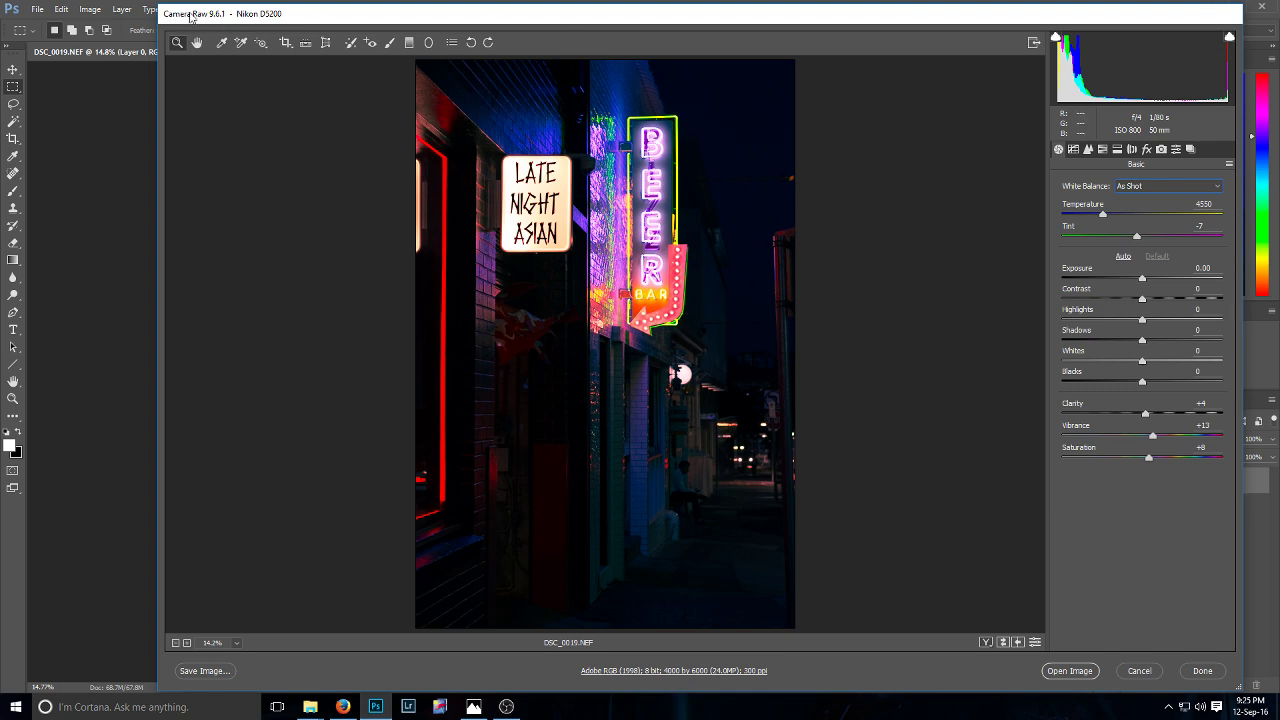
left_click_drag(423, 17, 407, 18)
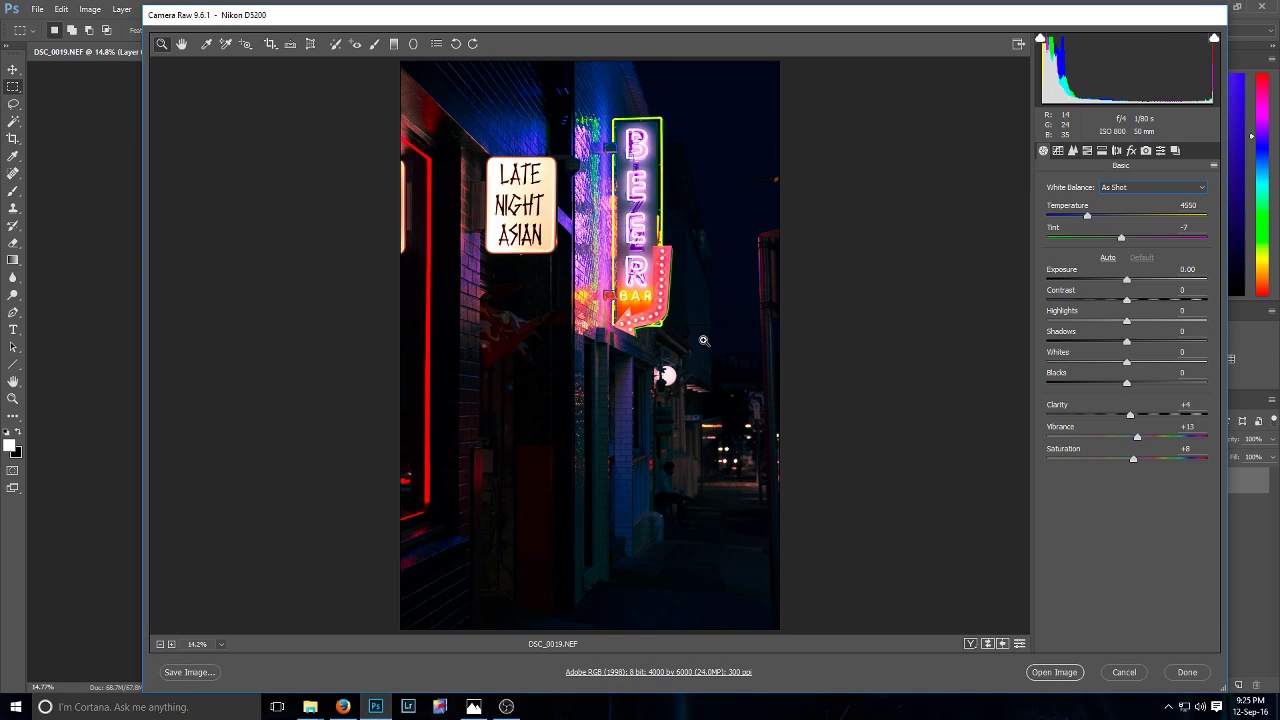
left_click_drag(1137, 437, 1127, 468)
- Zero the Split Toning highlight and shadow saturation, shadow hue and balance
left_click(1059, 151)
left_click(1073, 151)
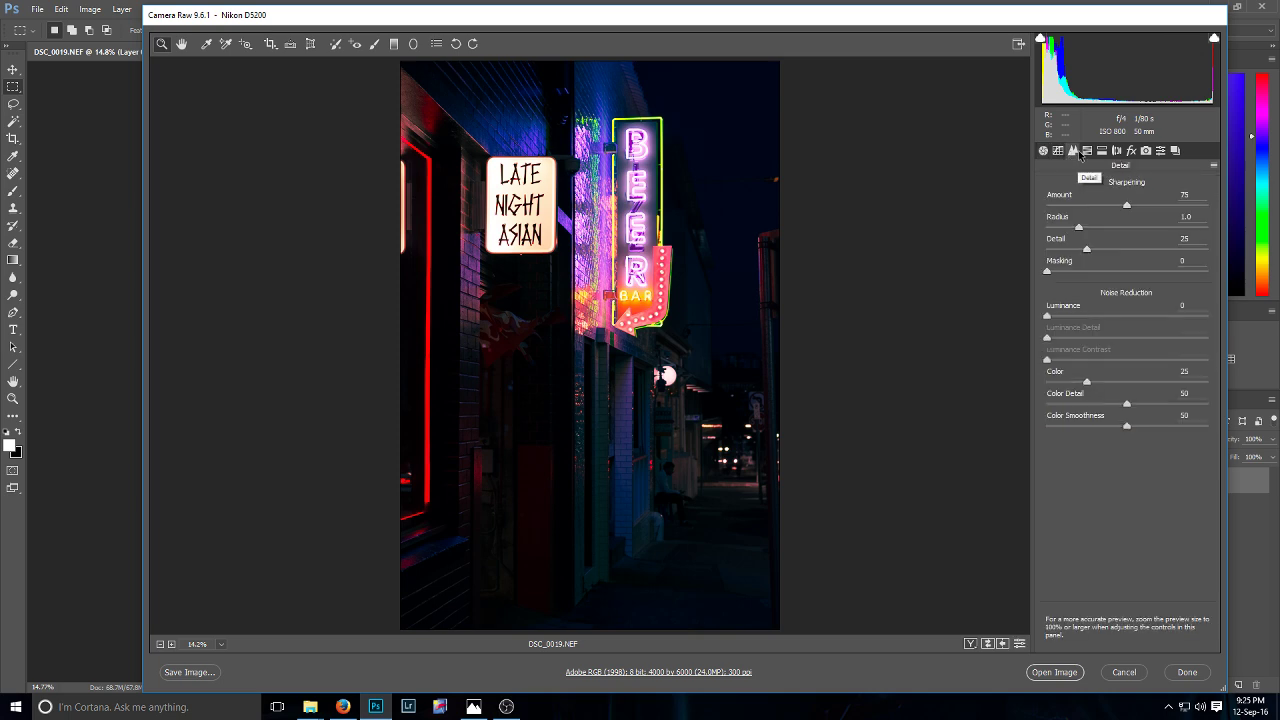
left_click(1102, 151)
left_click(1091, 206)
left_click(1143, 206)
left_click(1116, 151)
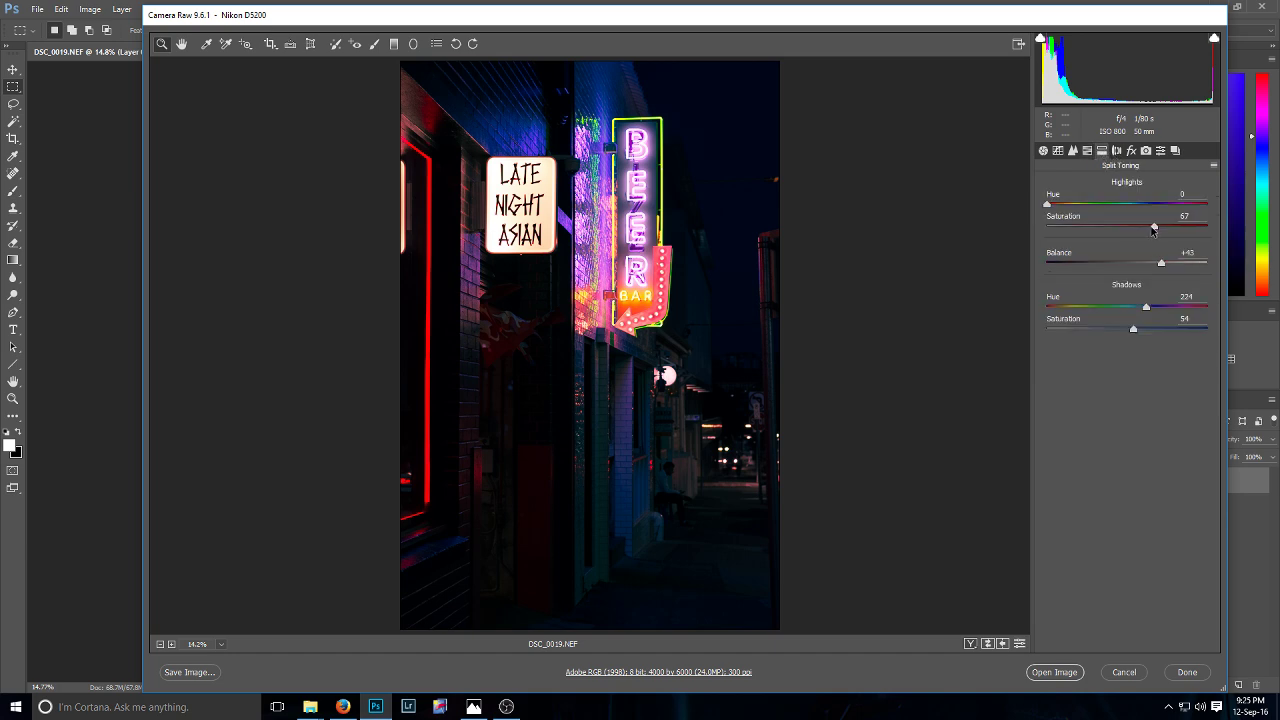
left_click_drag(1153, 228, 967, 212)
left_click_drag(1134, 330, 960, 320)
left_click_drag(1146, 309, 944, 307)
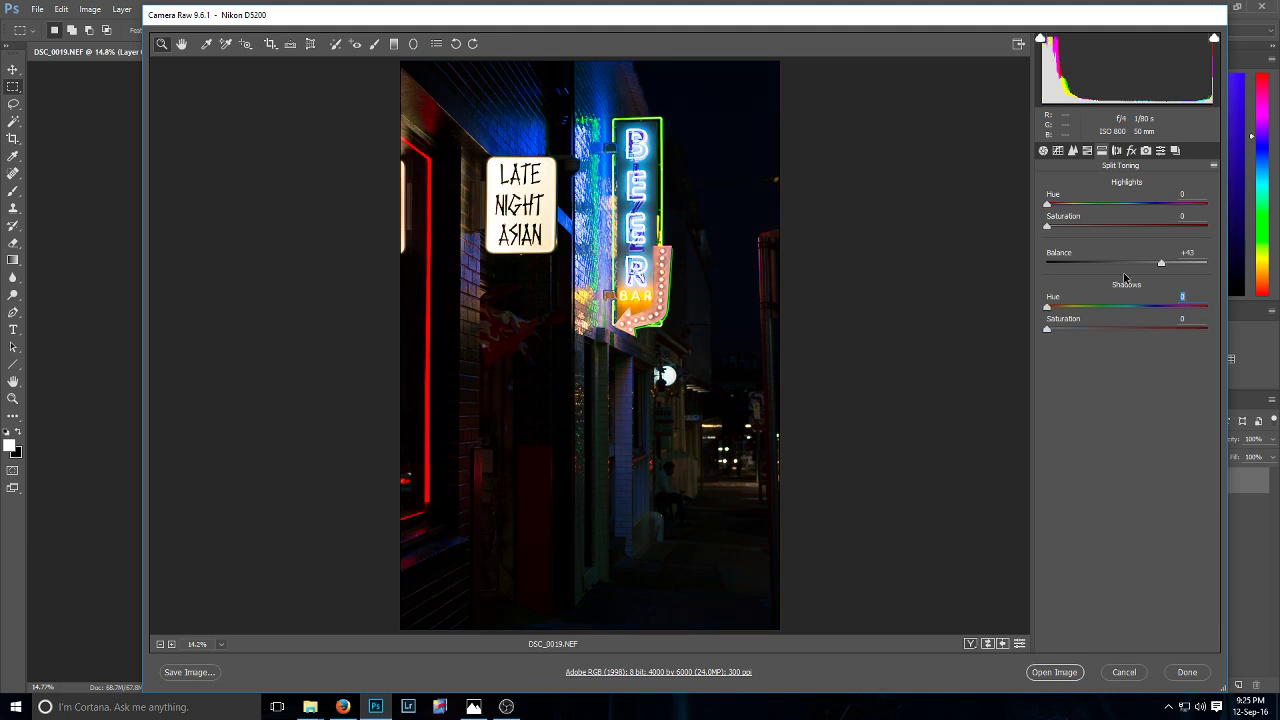
left_click_drag(1161, 265, 1133, 267)
- Turn off chromatic aberration removal and lens profile corrections, leaving Basic Clarity at 0
left_click(1116, 151)
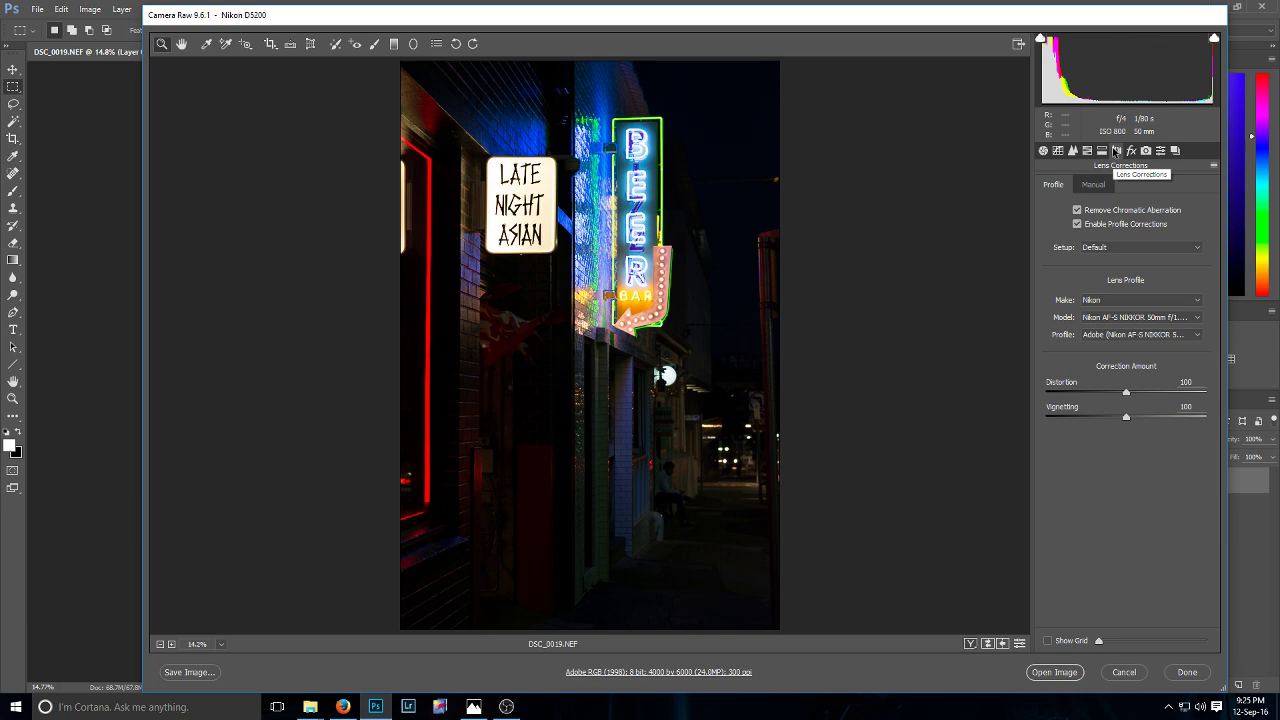
left_click(1112, 210)
left_click(1110, 224)
left_click(1131, 151)
left_click(1043, 151)
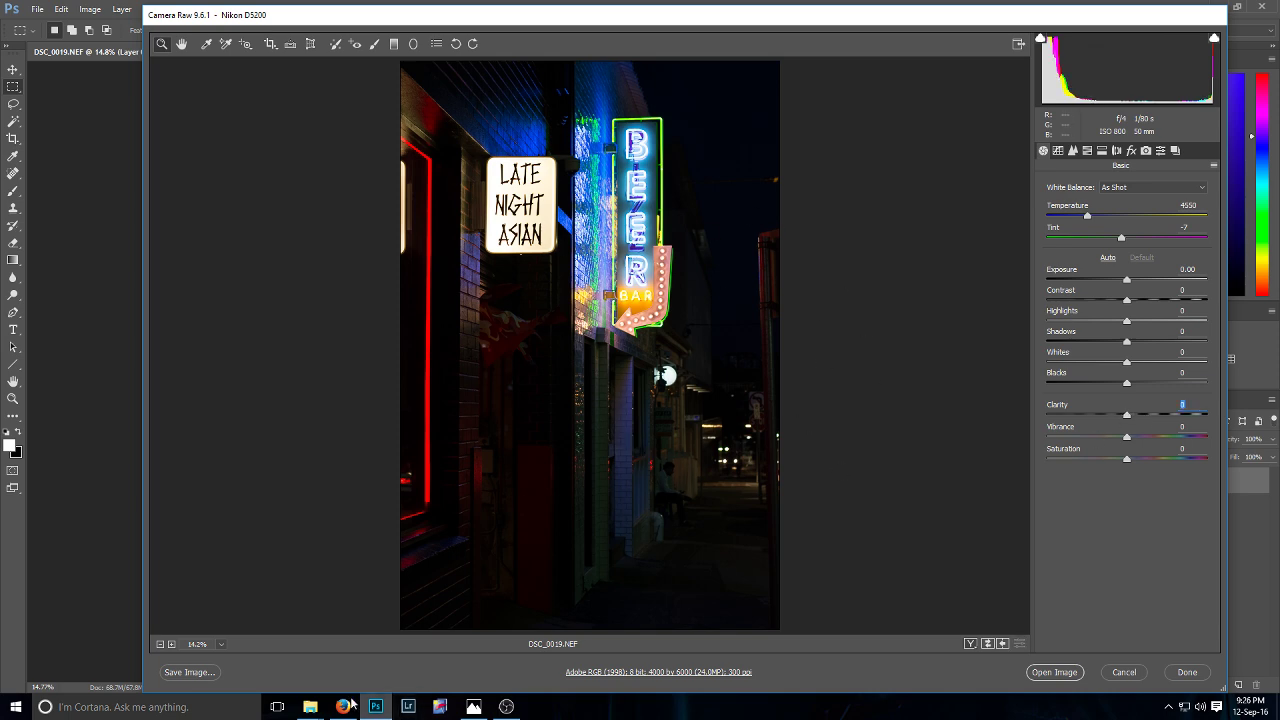
left_click(310, 706)
left_click(566, 610)
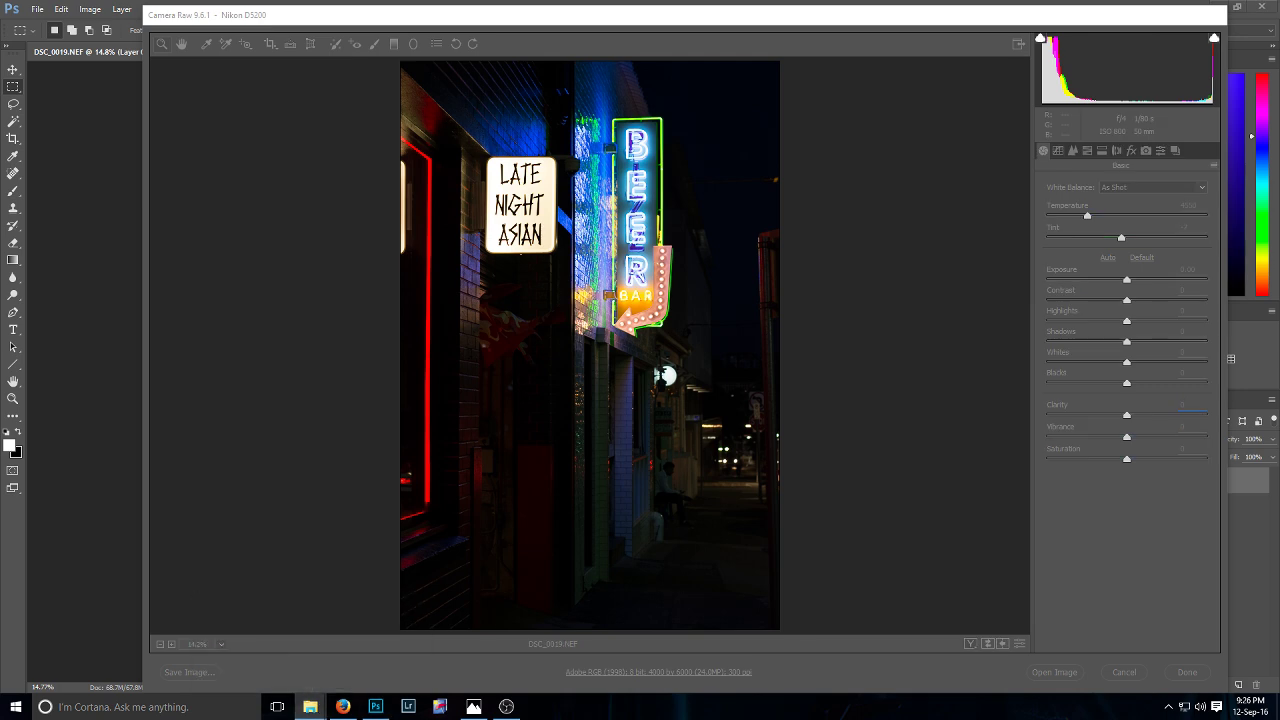
left_click(812, 52)
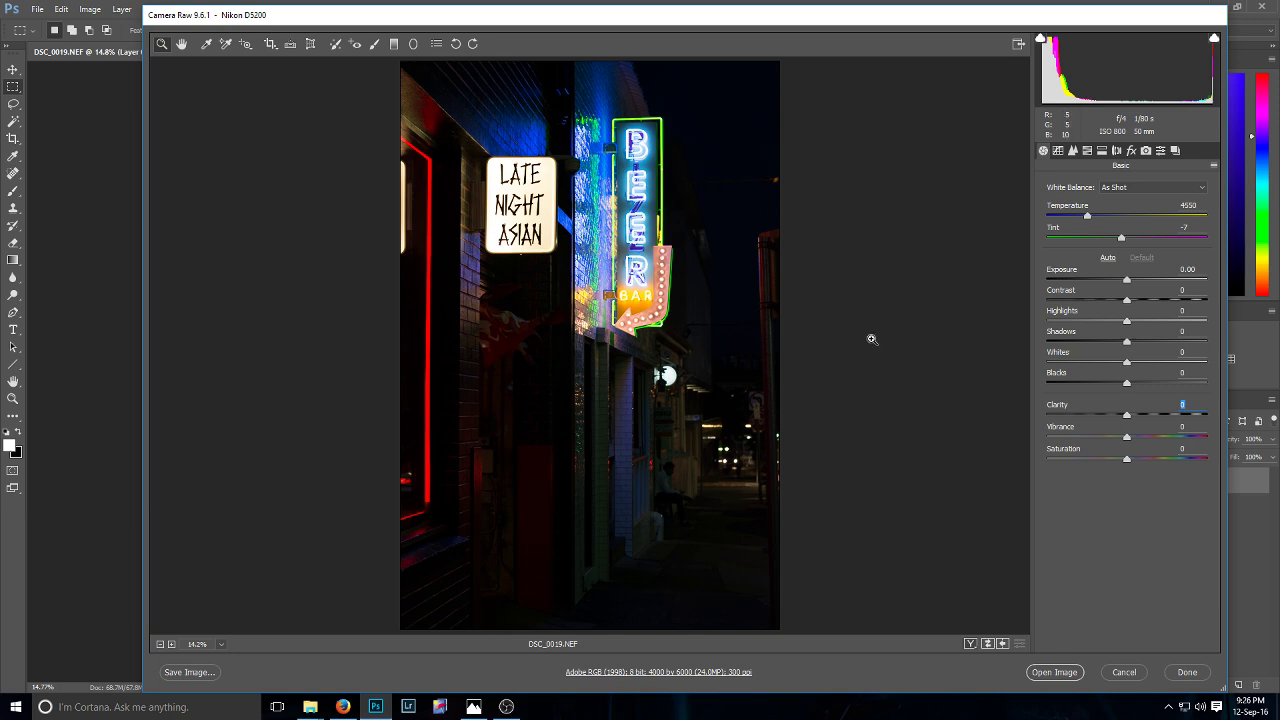
- Set the white balance to Temperature 3900 and Tint +32 toward magenta
left_click_drag(568, 22, 554, 21)
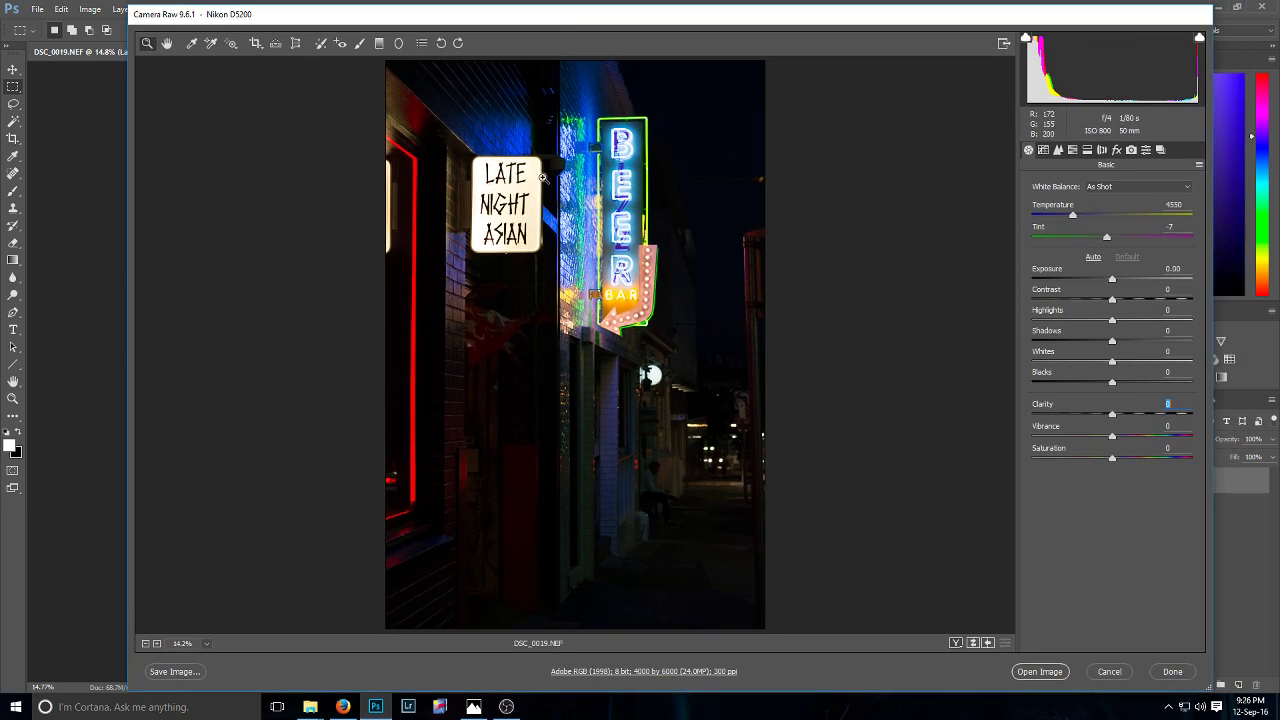
left_click_drag(500, 20, 460, 20)
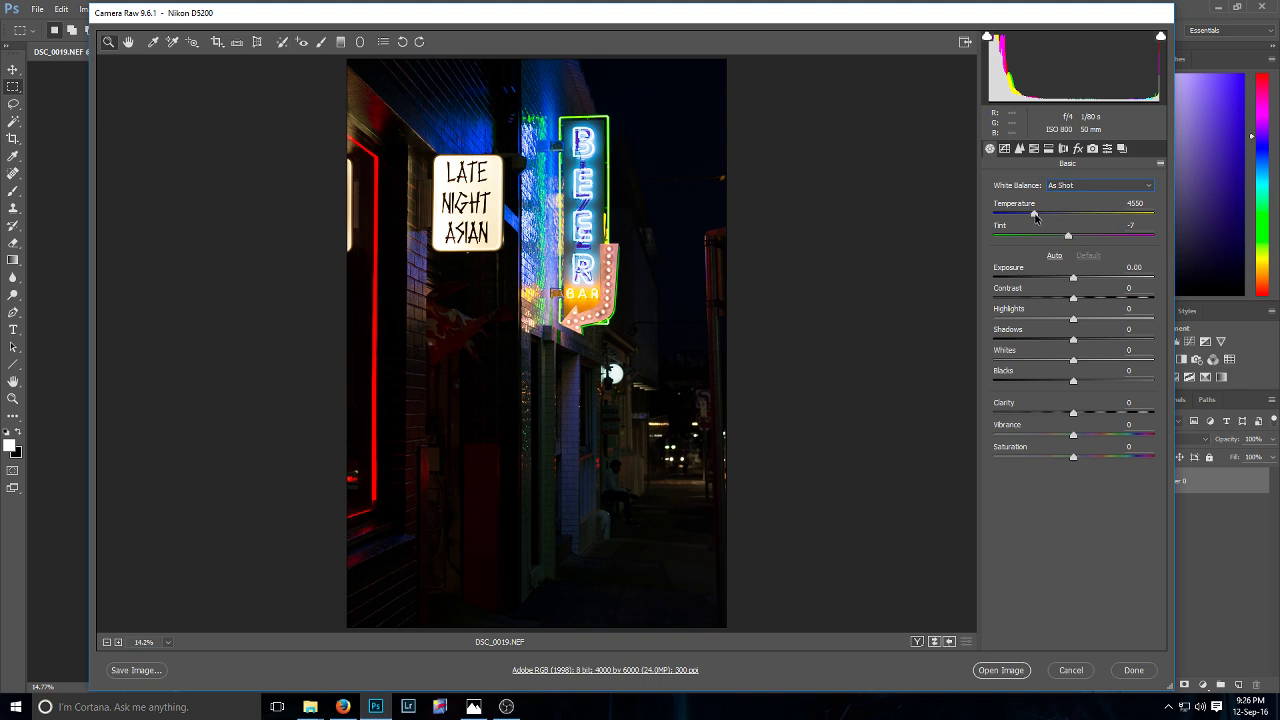
left_click_drag(1035, 216, 1027, 219)
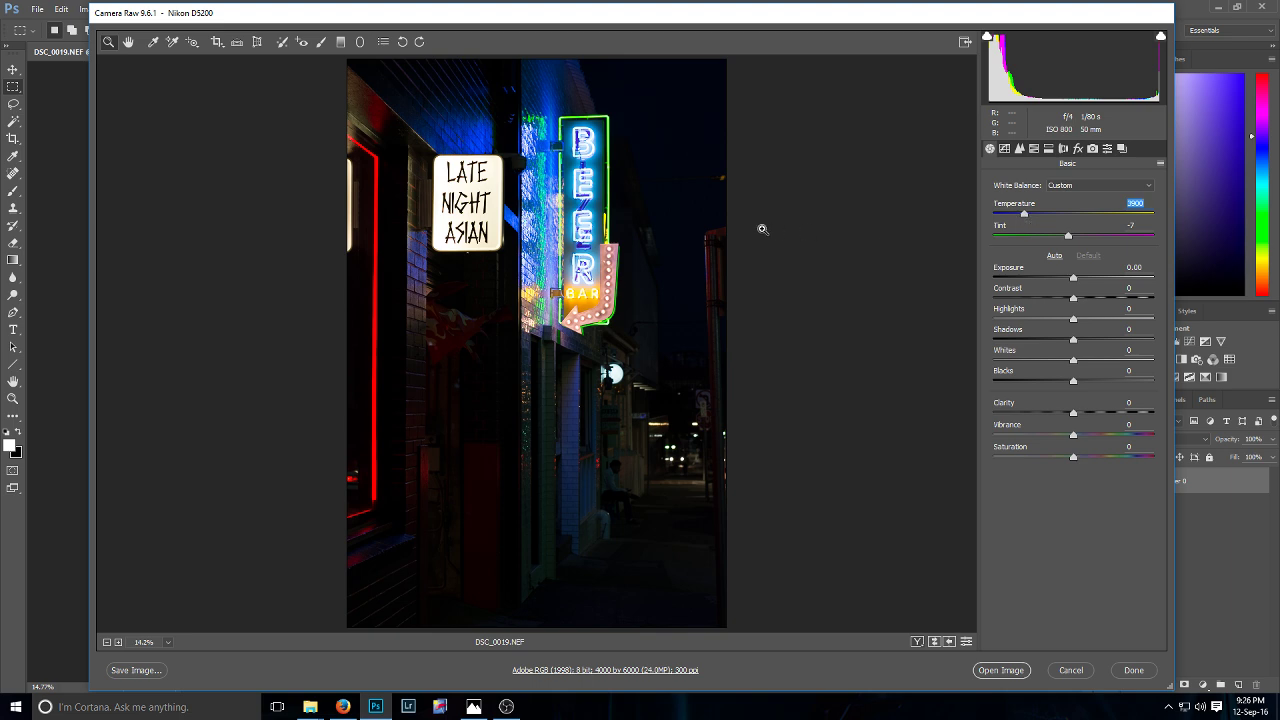
left_click(1069, 237)
left_click_drag(1069, 238, 1082, 242)
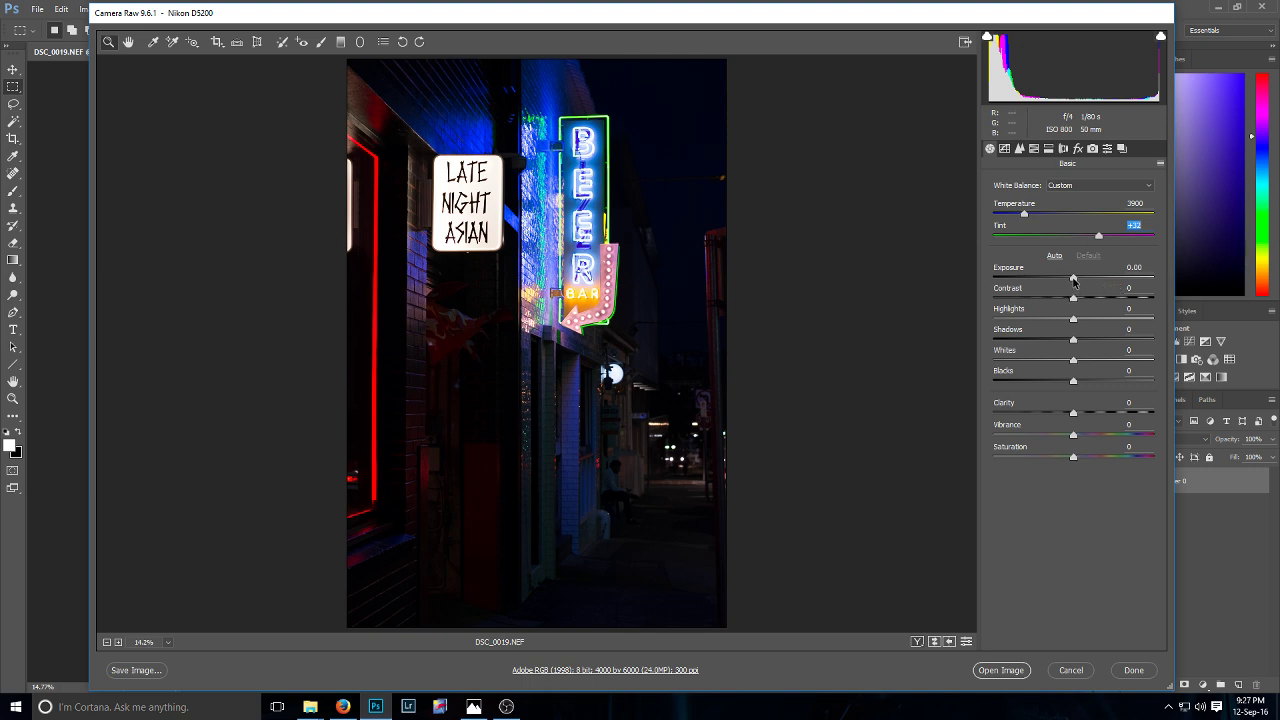
- Set Exposure +0.05, Contrast −13, Highlights −13, Shadows +21 and Whites +5
key("Tab")
left_click_drag(1073, 280, 1075, 282)
left_click_drag(1074, 299, 1067, 316)
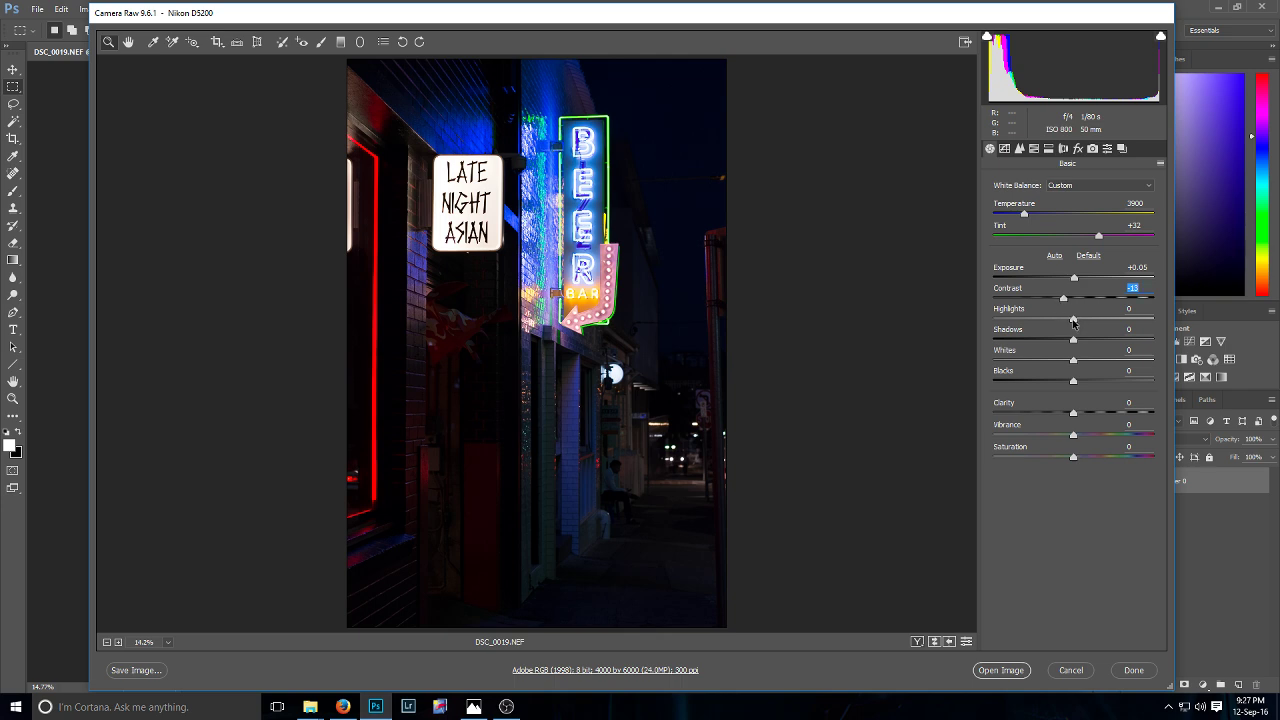
left_click_drag(1072, 323, 1068, 327)
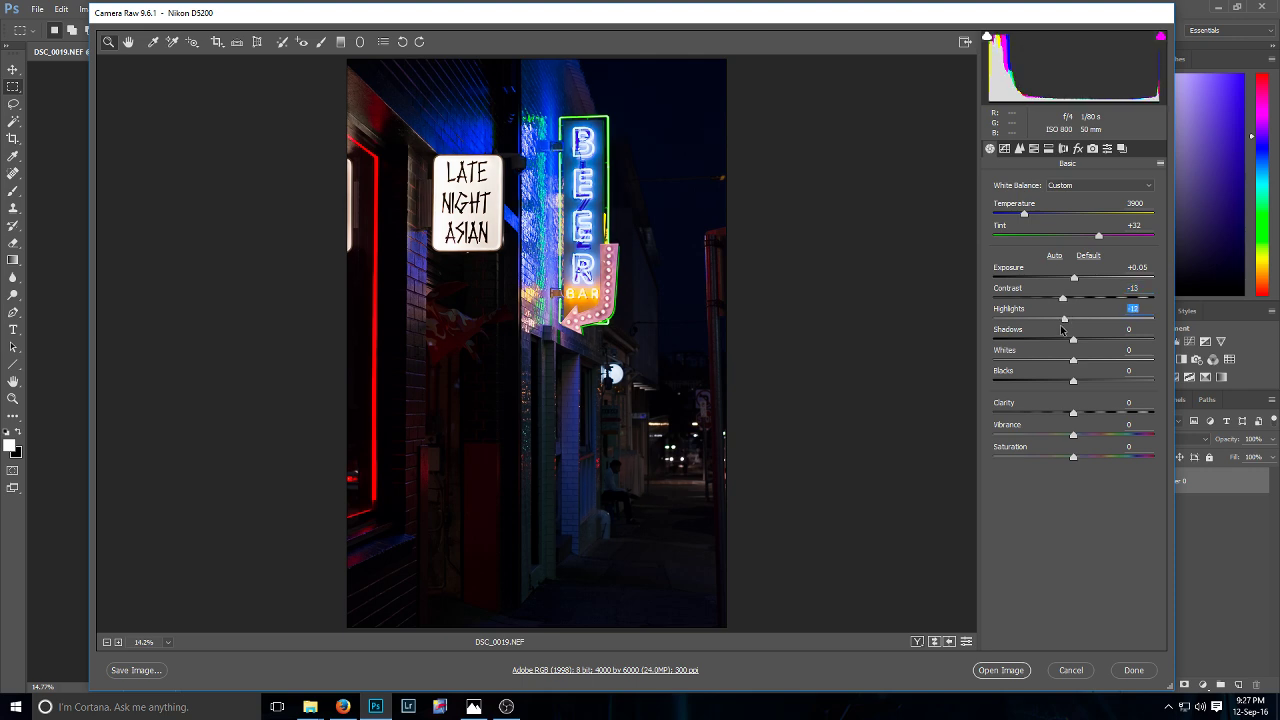
left_click_drag(1058, 330, 1058, 330)
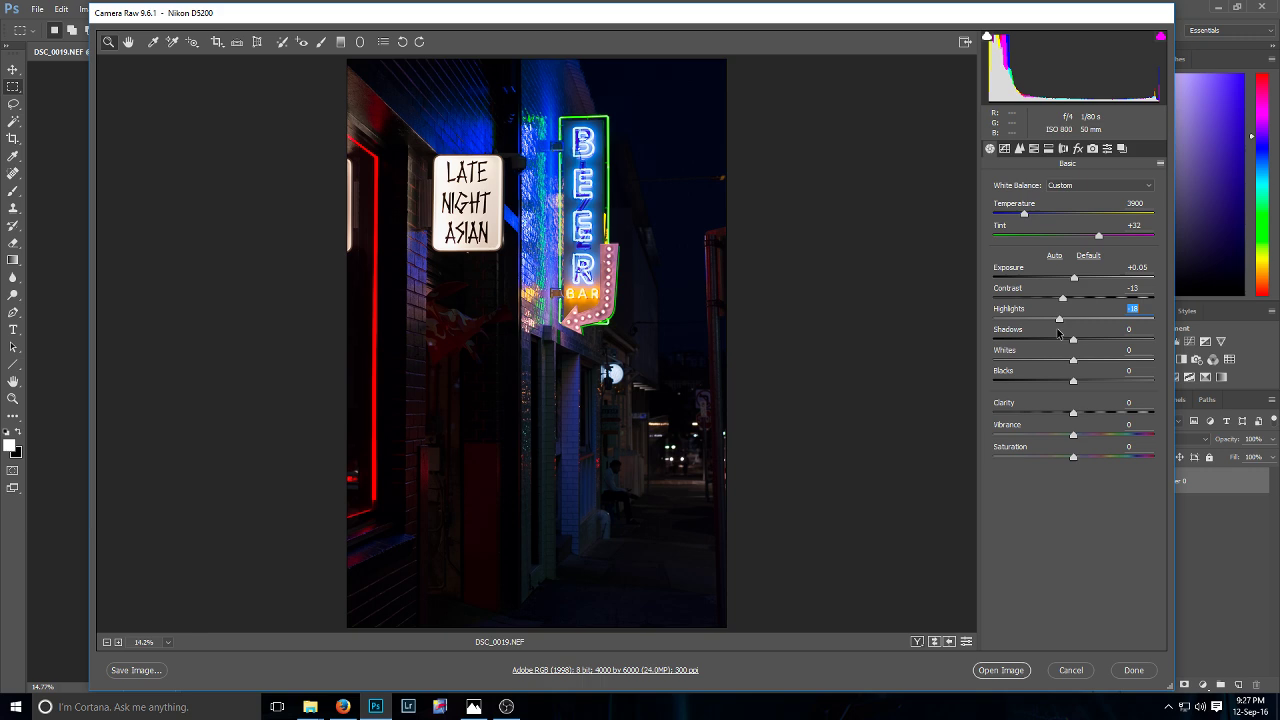
left_click_drag(1058, 333, 1062, 335)
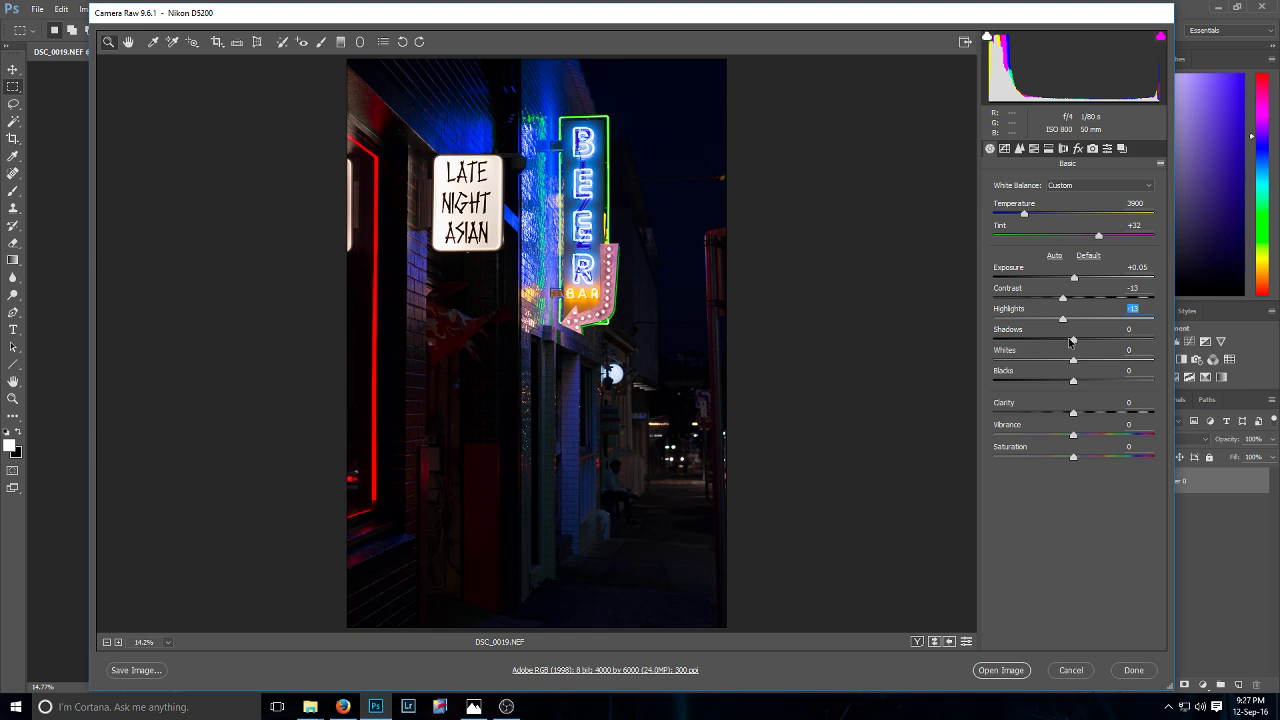
mouse_move(1073, 341)
left_mouse_down()
mouse_move(1091, 351)
mouse_move(1077, 366)
left_mouse_up()
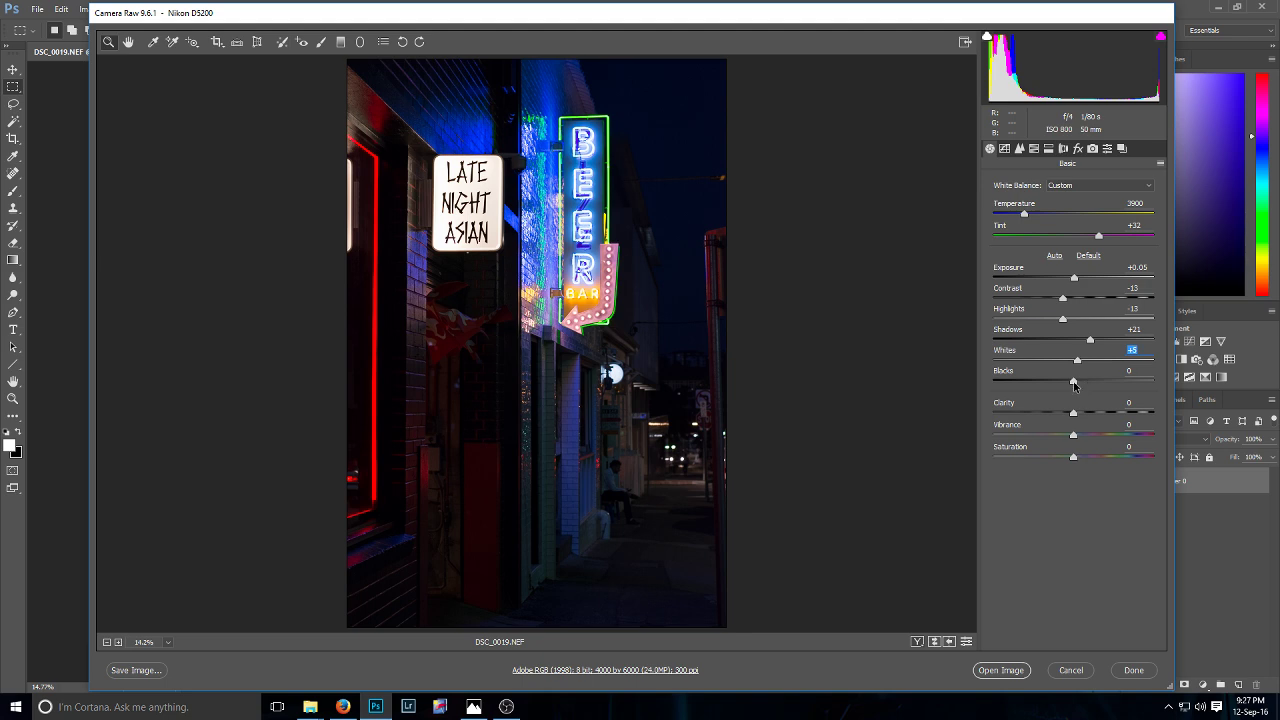
- Raise Blacks to +15, Clarity to +4, Vibrance to +13 and Saturation to +8
left_click_drag(1073, 384, 1084, 392)
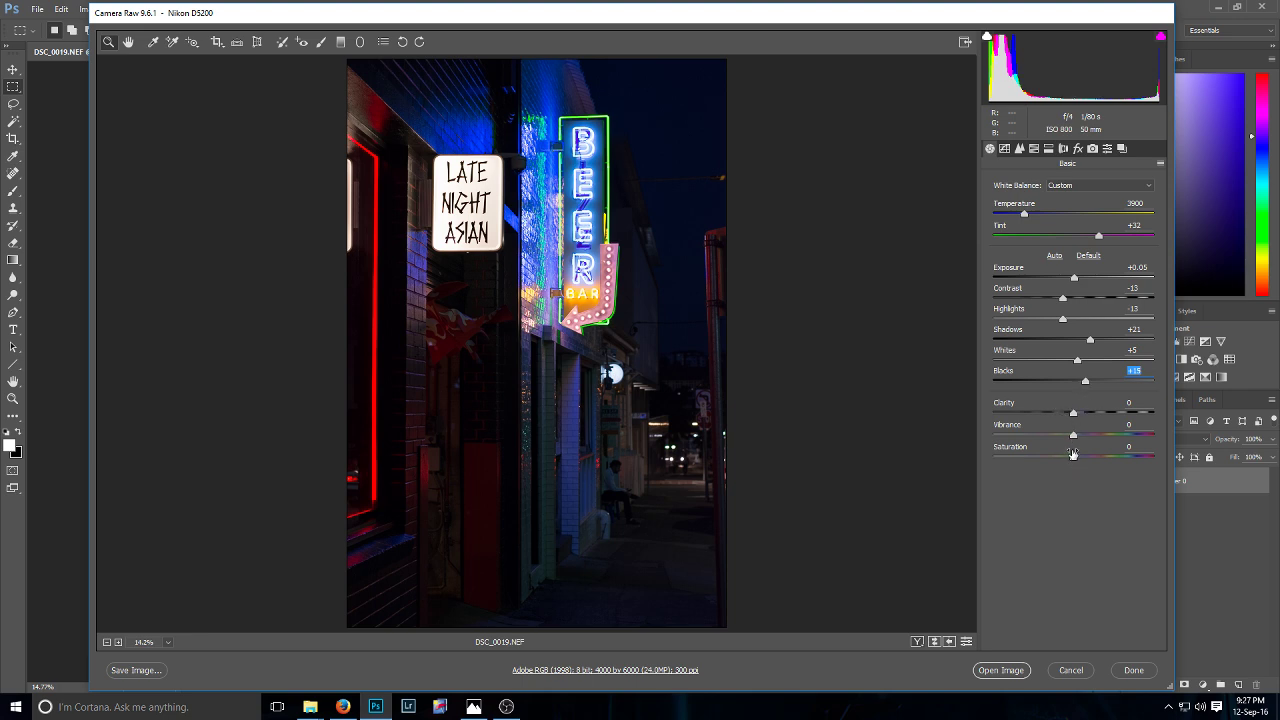
mouse_move(1072, 417)
left_mouse_down()
mouse_move(1101, 423)
mouse_move(1078, 436)
left_mouse_up()
left_click_drag(1076, 436, 1076, 436)
left_click_drag(1074, 435, 1079, 463)
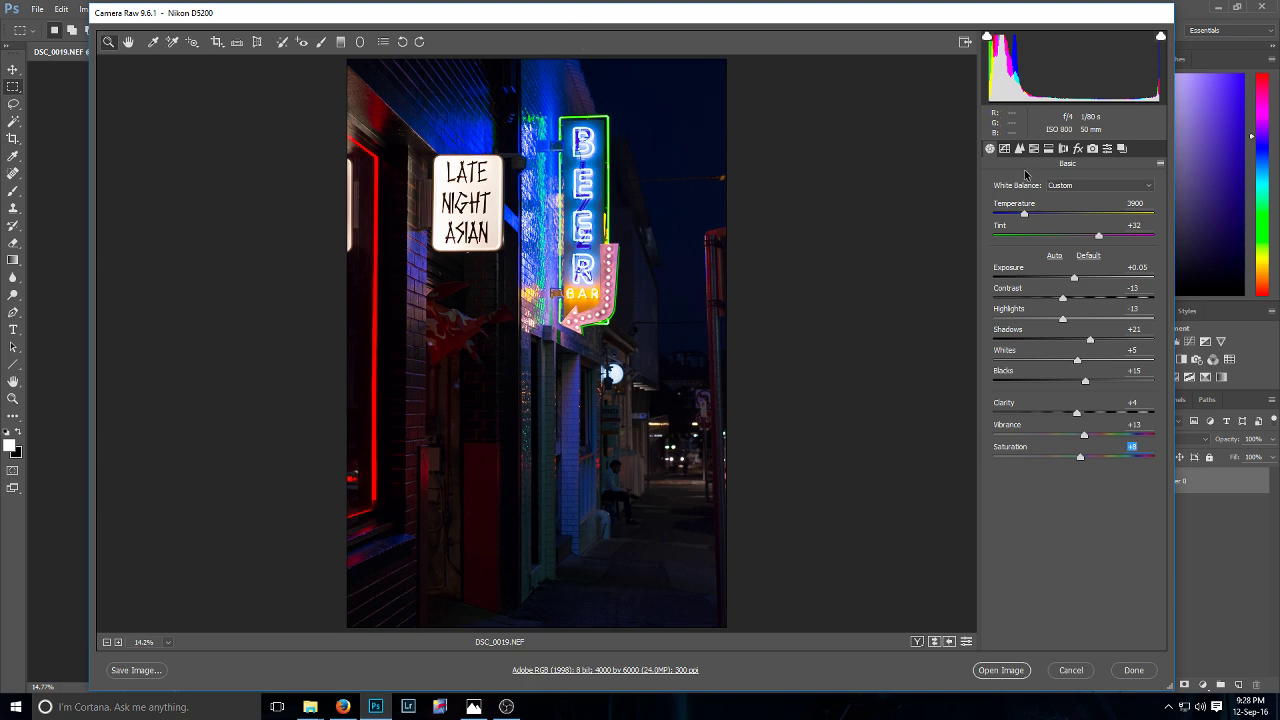
key("Return")
left_click(1005, 148)
left_click(1020, 150)
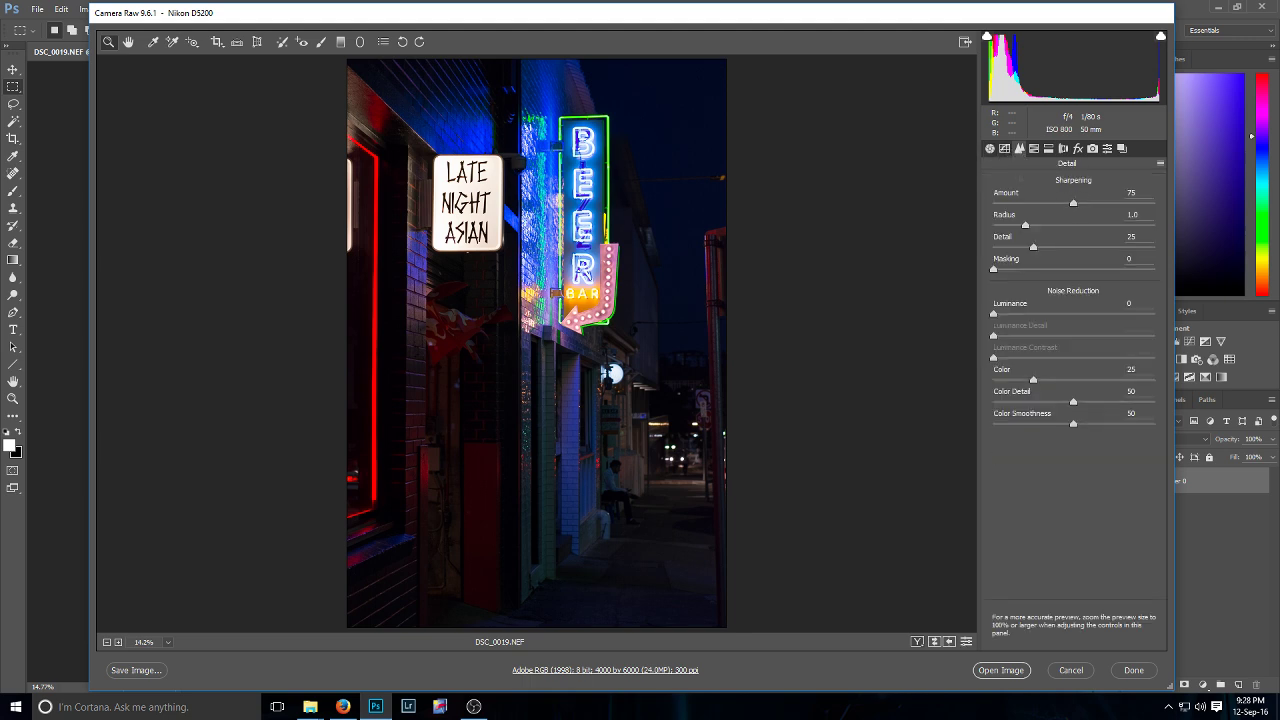
left_click(310, 706)
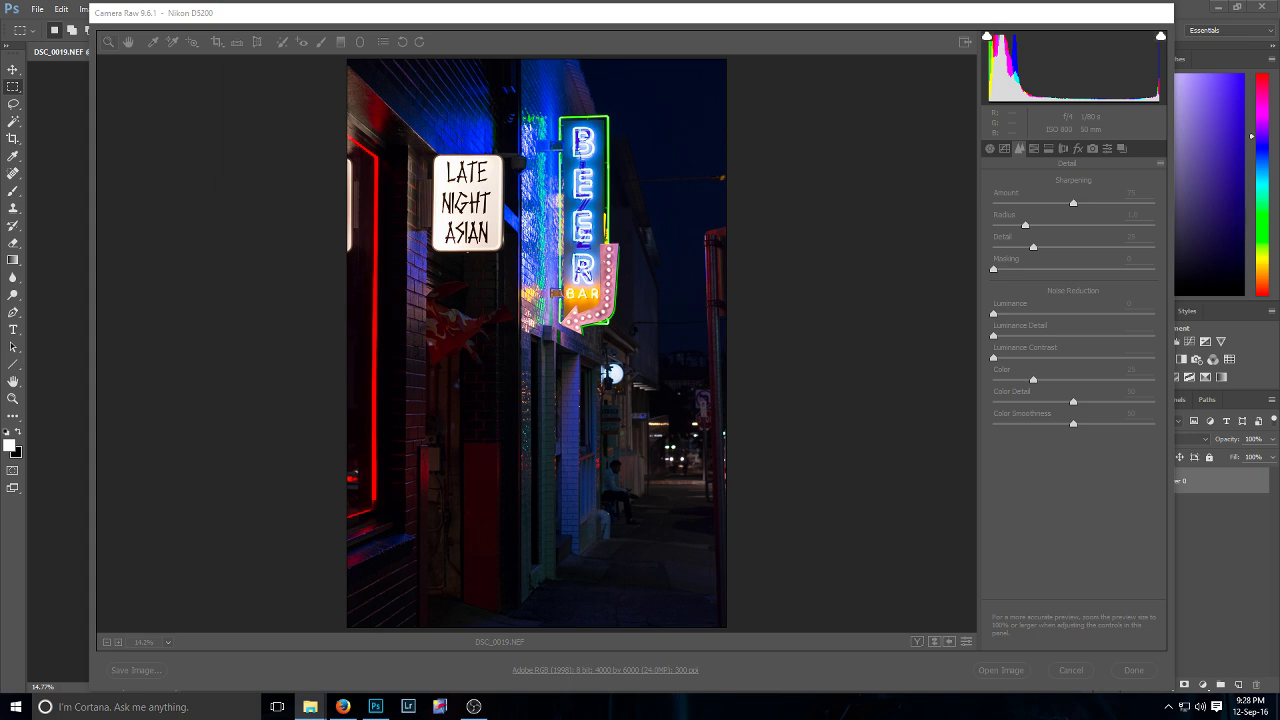
left_click(976, 28)
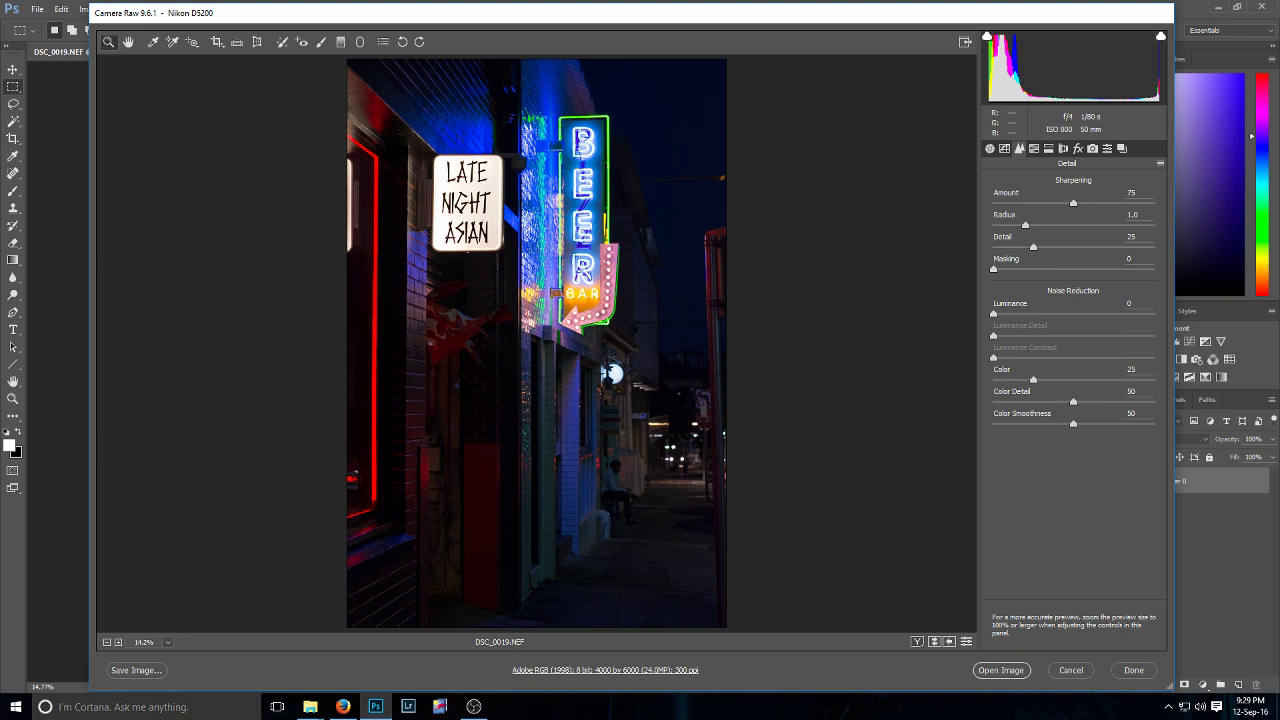
key("alt+Tab")
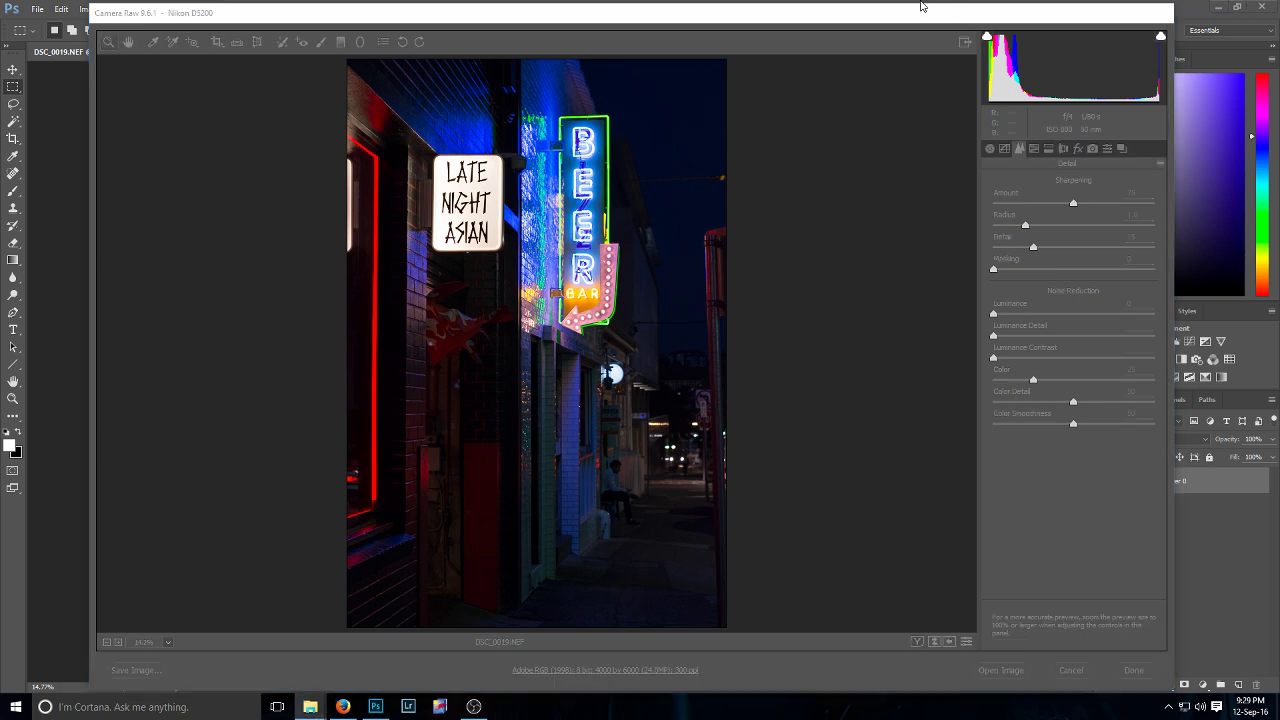
left_click(914, 14)
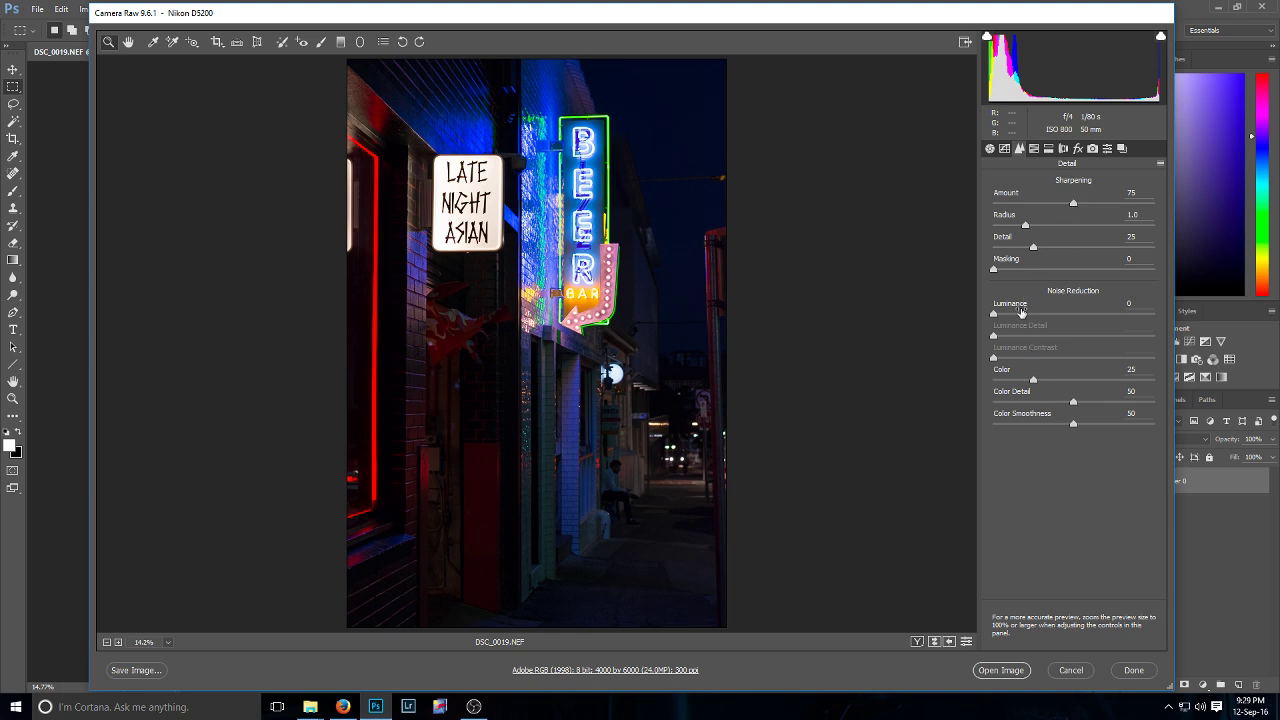
left_click(503, 392)
left_click(504, 388)
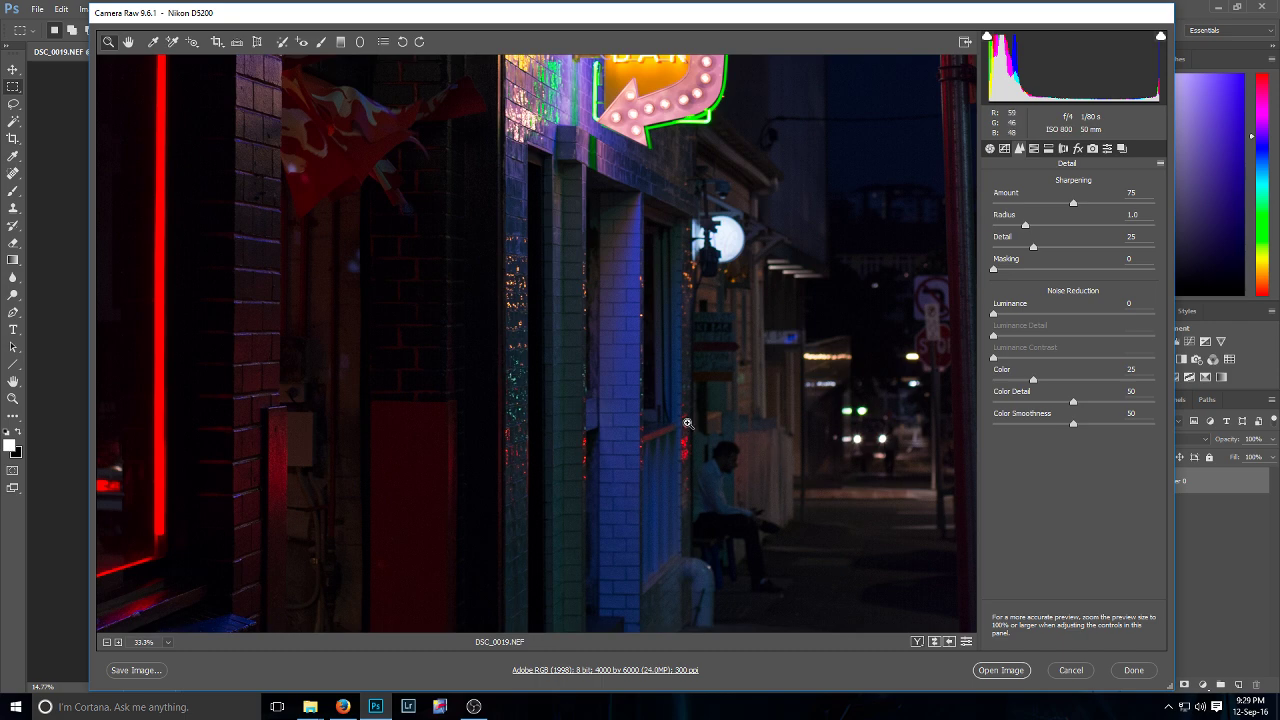
left_click(145, 645)
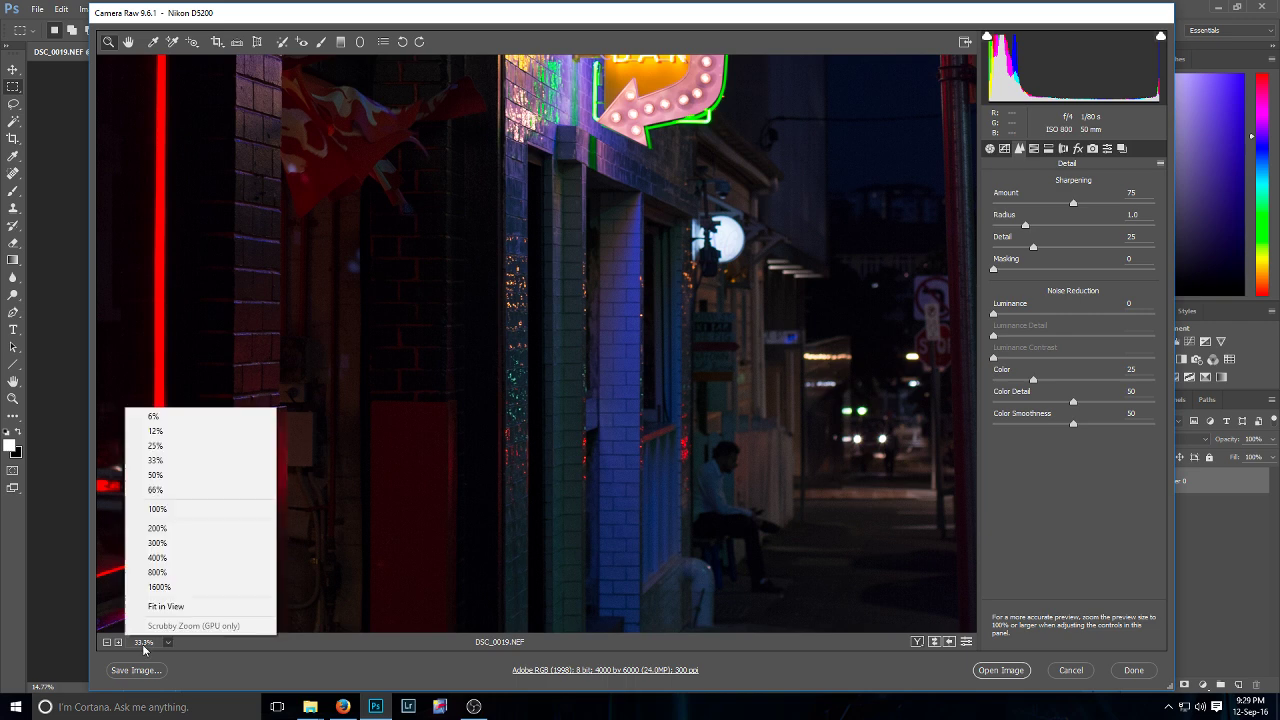
left_click(159, 612)
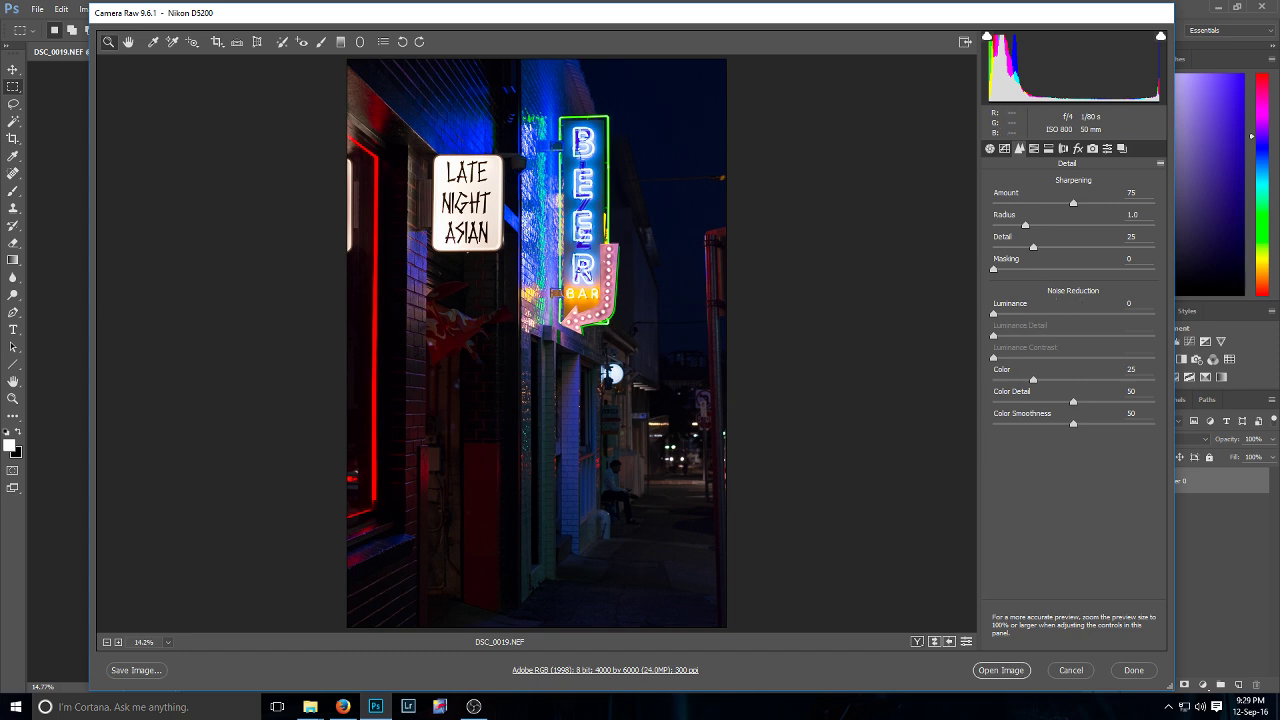
key("super+e")
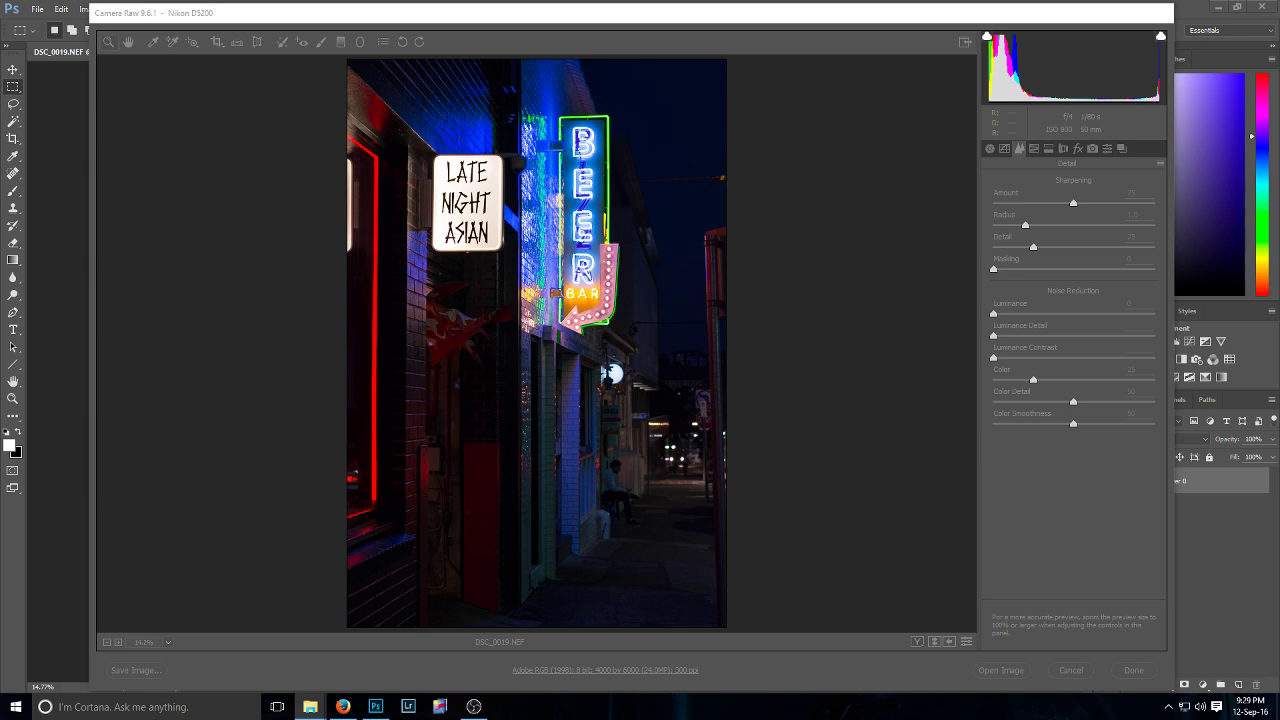
- Shift the HSL hues to Reds −58, Oranges −11 and Yellows +1
left_click(1034, 148)
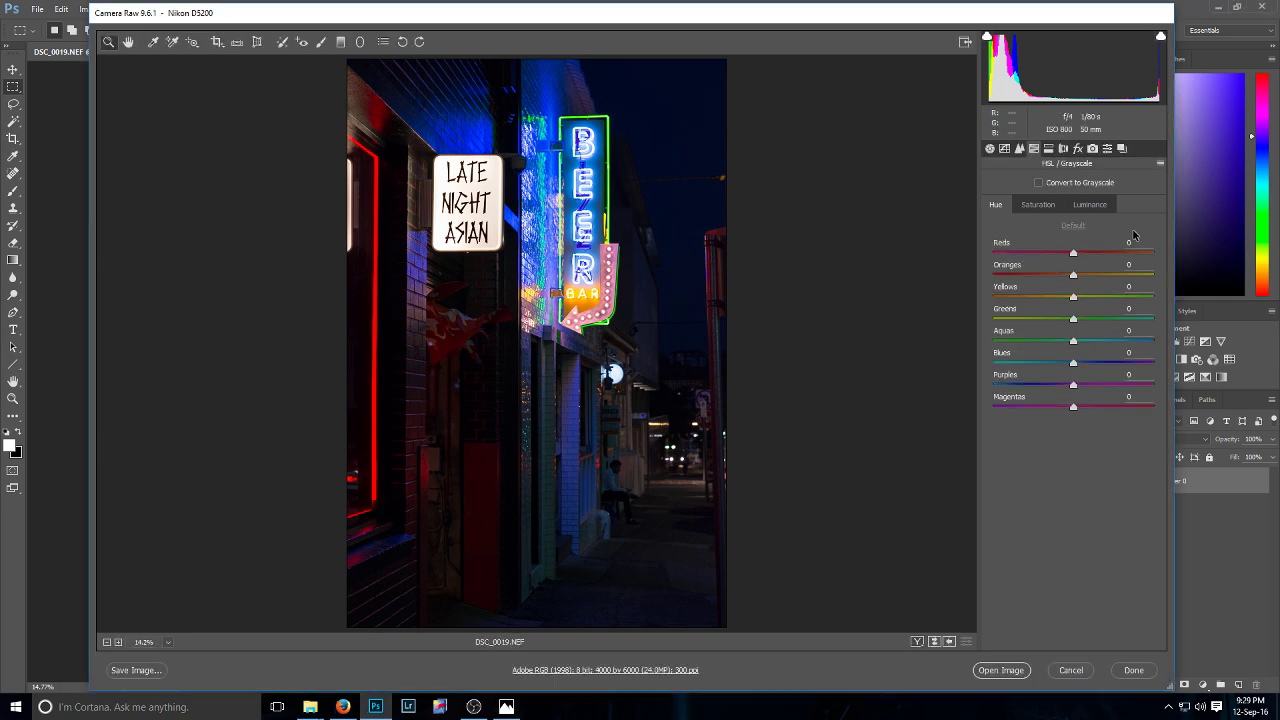
left_click_drag(1073, 255, 1043, 277)
left_click_drag(1055, 276, 1028, 293)
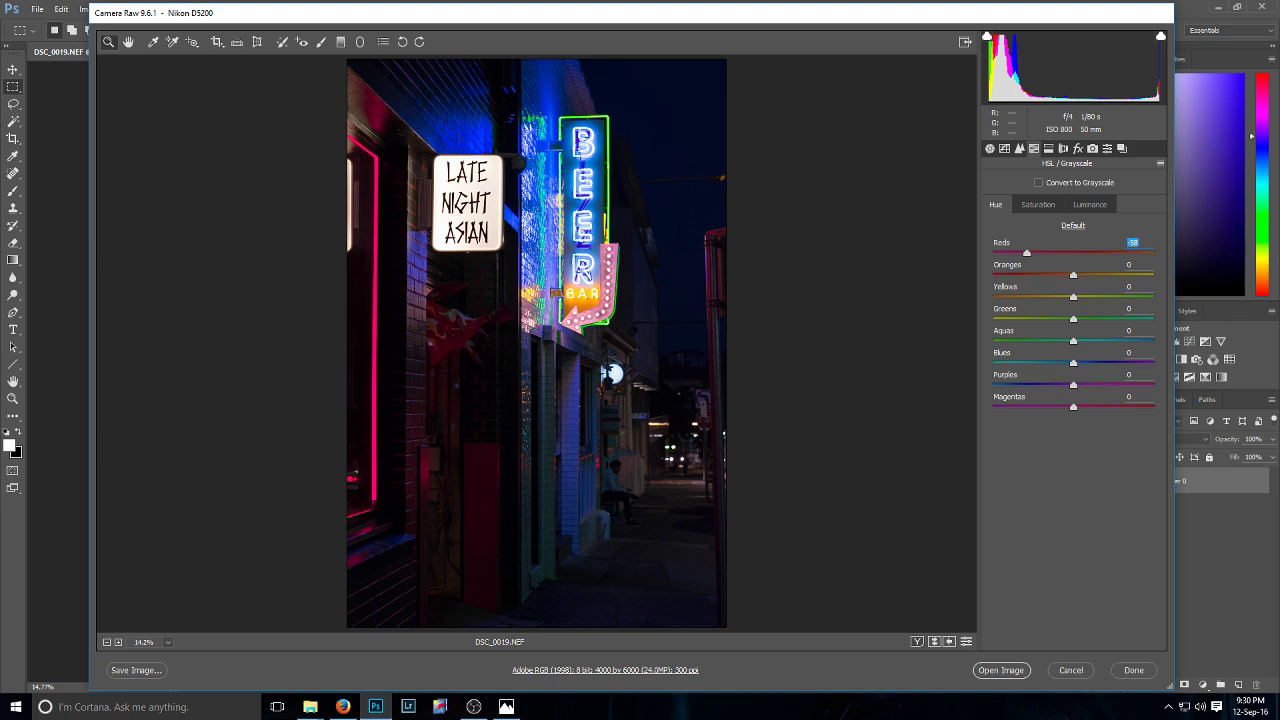
left_click_drag(1074, 278, 1082, 305)
left_click(1130, 287)
key("Up")
left_click(1131, 287)
key("Up")
- Set the Greens hue to +9, Aquas −19, Blues −40 and Purples +11
left_click_drag(1074, 320, 1079, 320)
key("Up")
key("Up")
key("Up")
key("Tab")
key("Down")
key("Down")
key("Down")
key("Down")
key("Down")
key("Down")
key("Down")
key("Down")
key("Down")
key("Down")
key("Down")
key("Down")
key("Down")
key("Down")
key("Down")
key("Down")
key("Down")
key("Down")
key("Down")
key("Down")
key("Down")
key("Down")
key("Down")
key("Down")
key("Down")
key("Down")
left_click_drag(1040, 352, 1055, 355)
left_click_drag(1015, 366, 1060, 369)
left_click_drag(1075, 367, 1043, 374)
left_click_drag(1043, 374, 1044, 377)
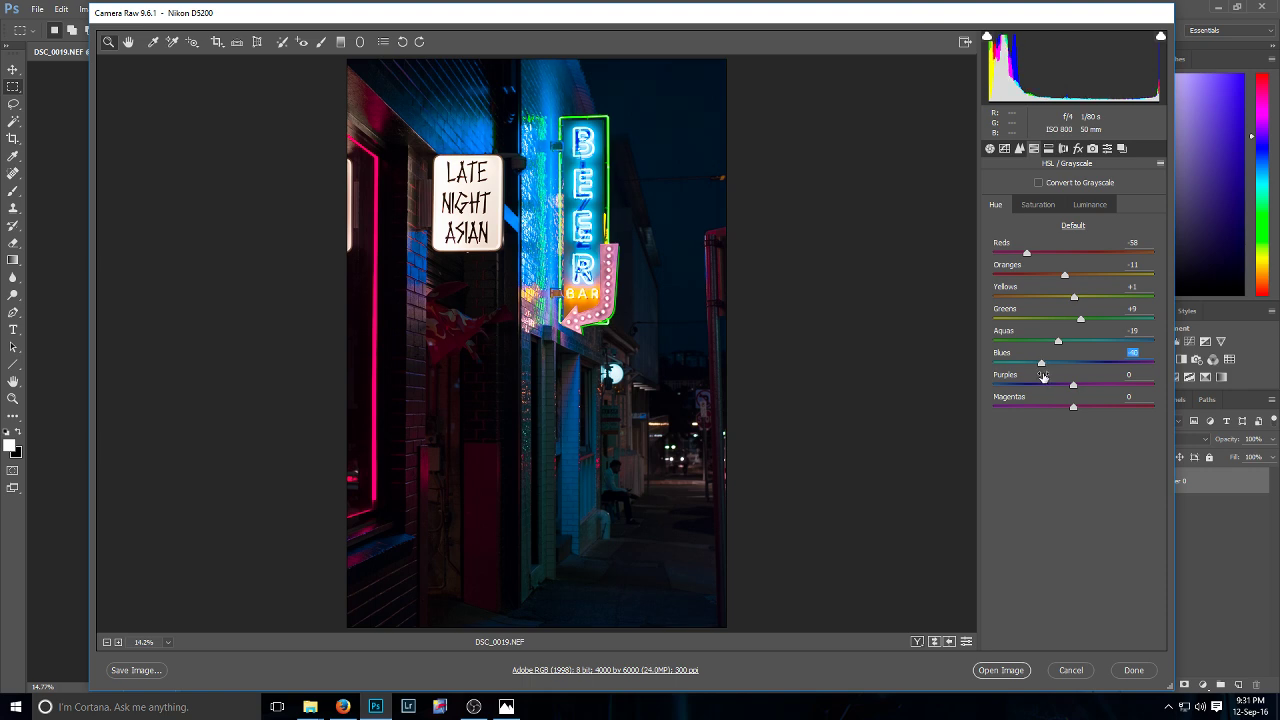
left_click_drag(1073, 386, 1080, 408)
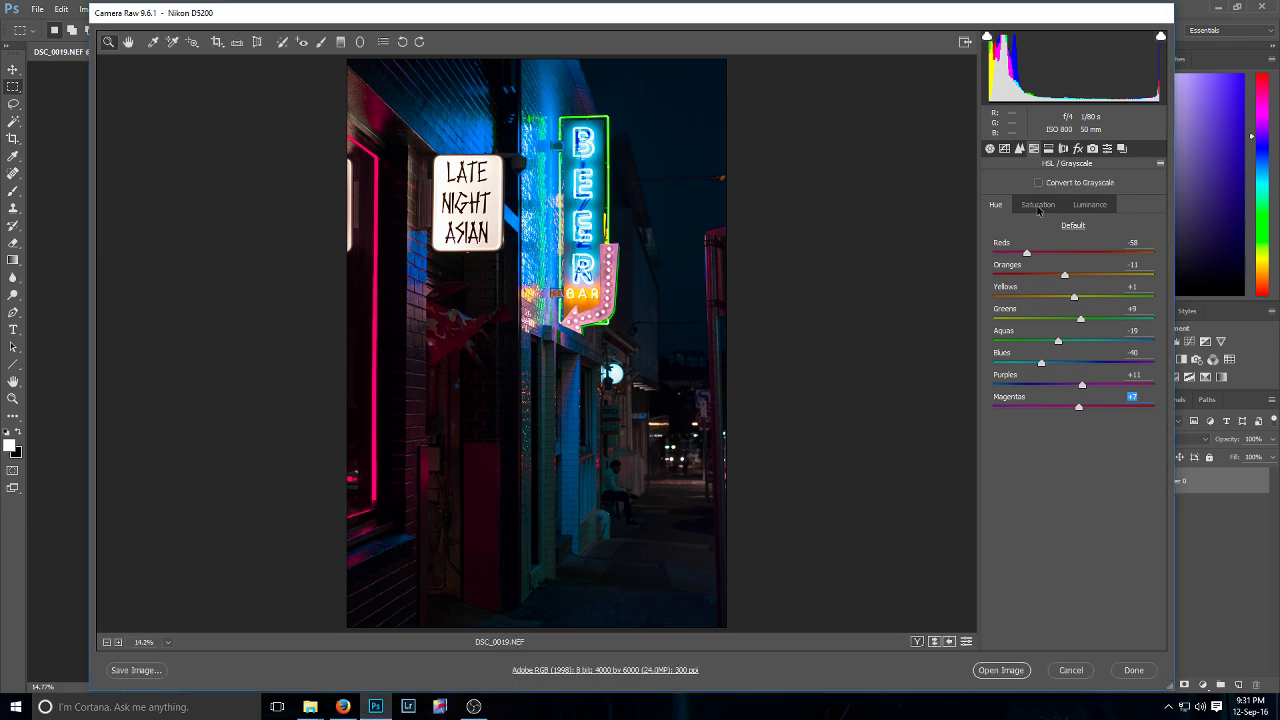
- Boost HSL saturation to Reds +4, Blues +10 and Purples +12
left_click(1038, 205)
key("Return")
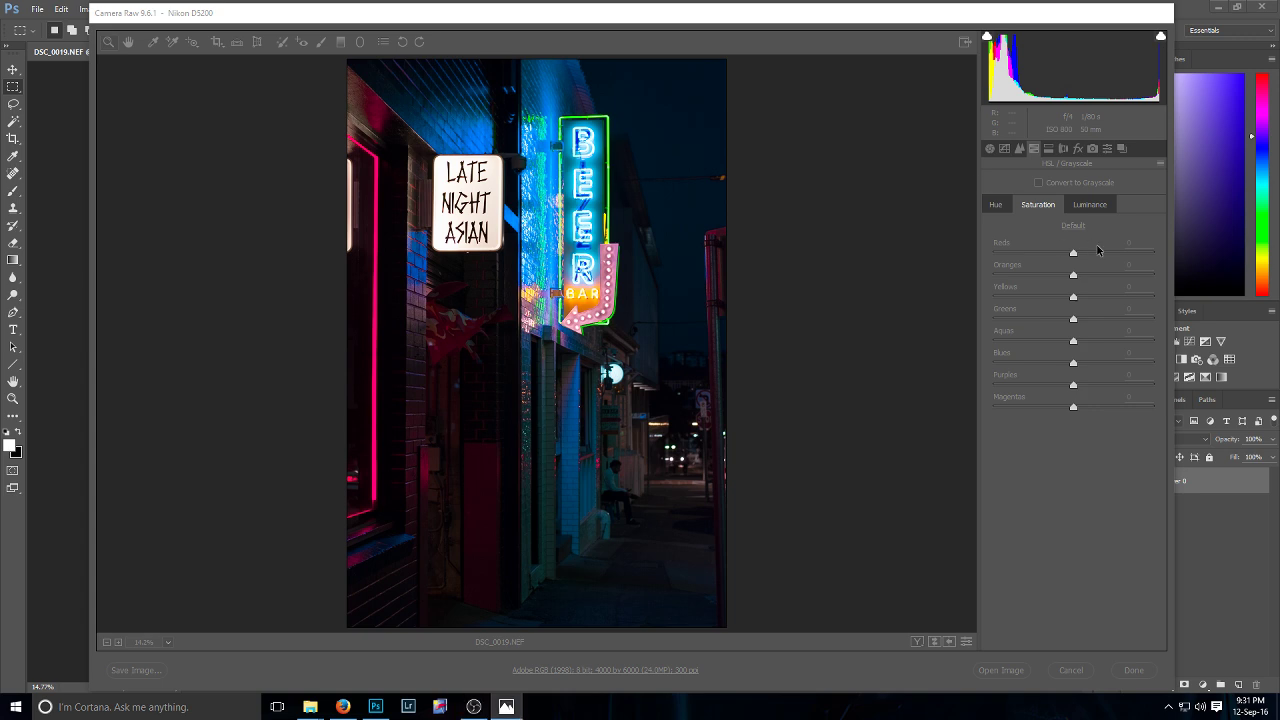
left_click_drag(1073, 253, 1071, 278)
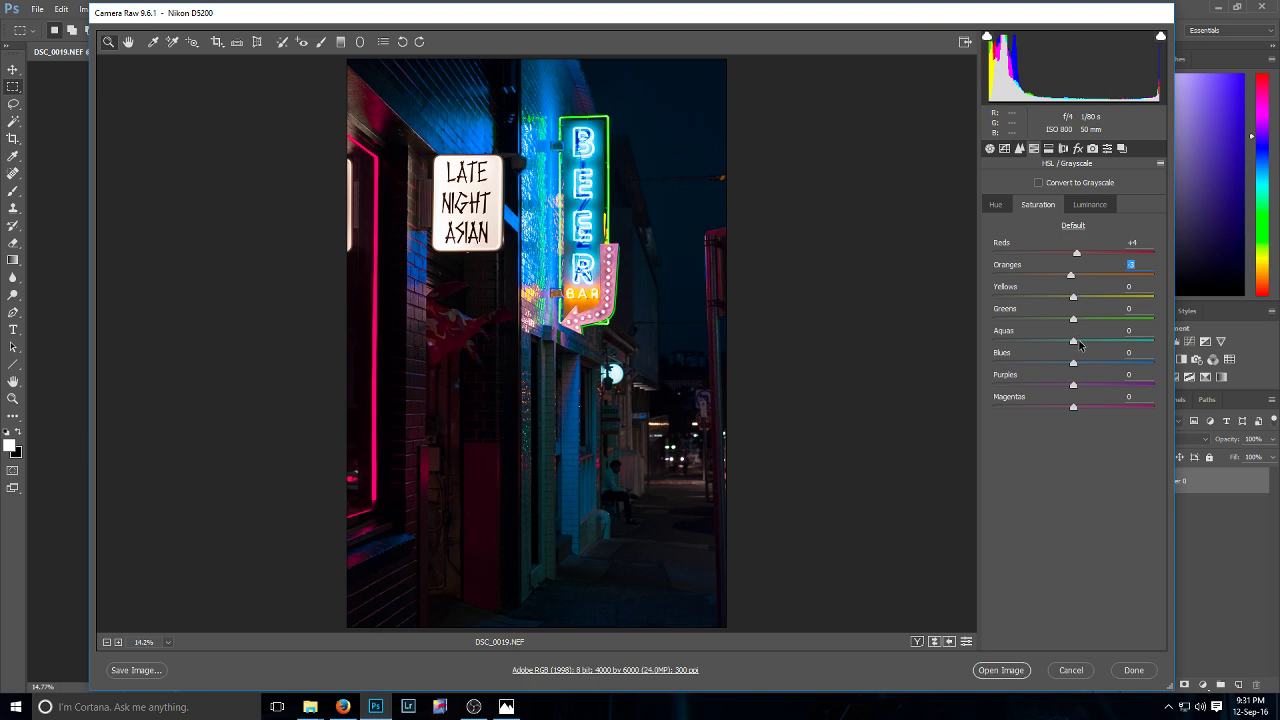
left_click_drag(1073, 363, 1083, 369)
left_click_drag(1073, 390, 1078, 412)
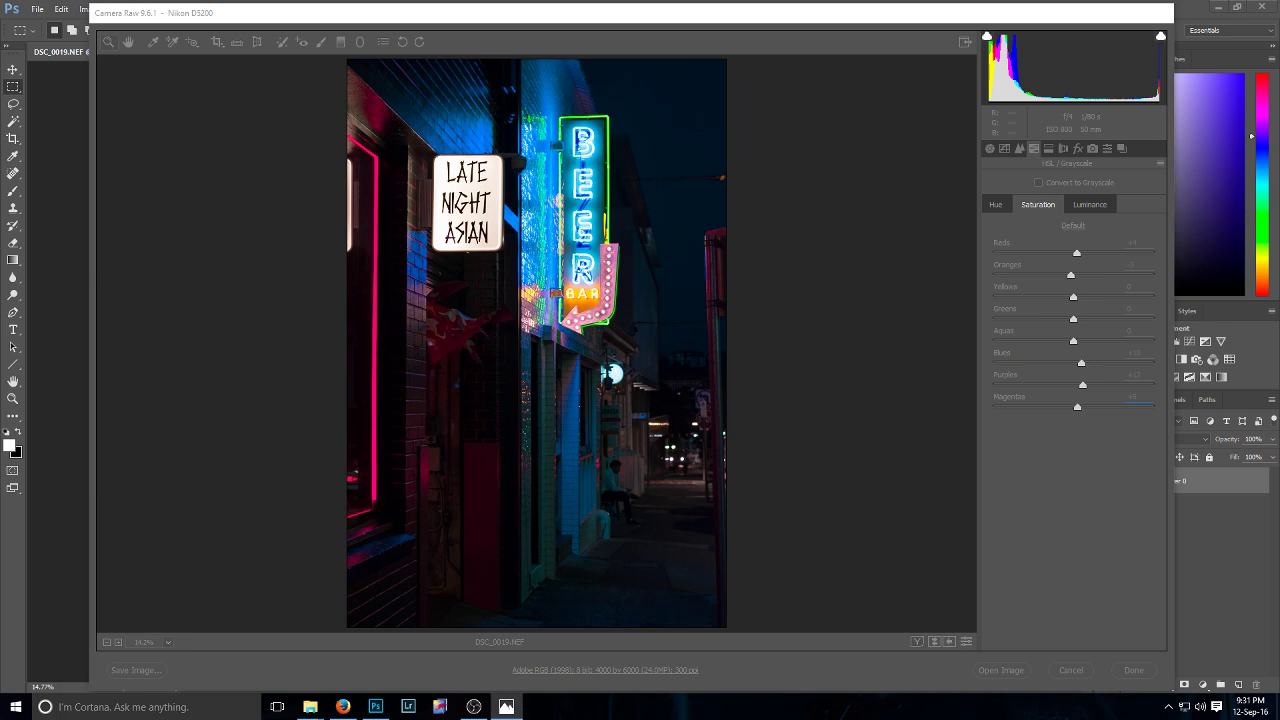
- Try a Reds luminance change, reset it to 0, and bring up Split Toning
left_click(1060, 484)
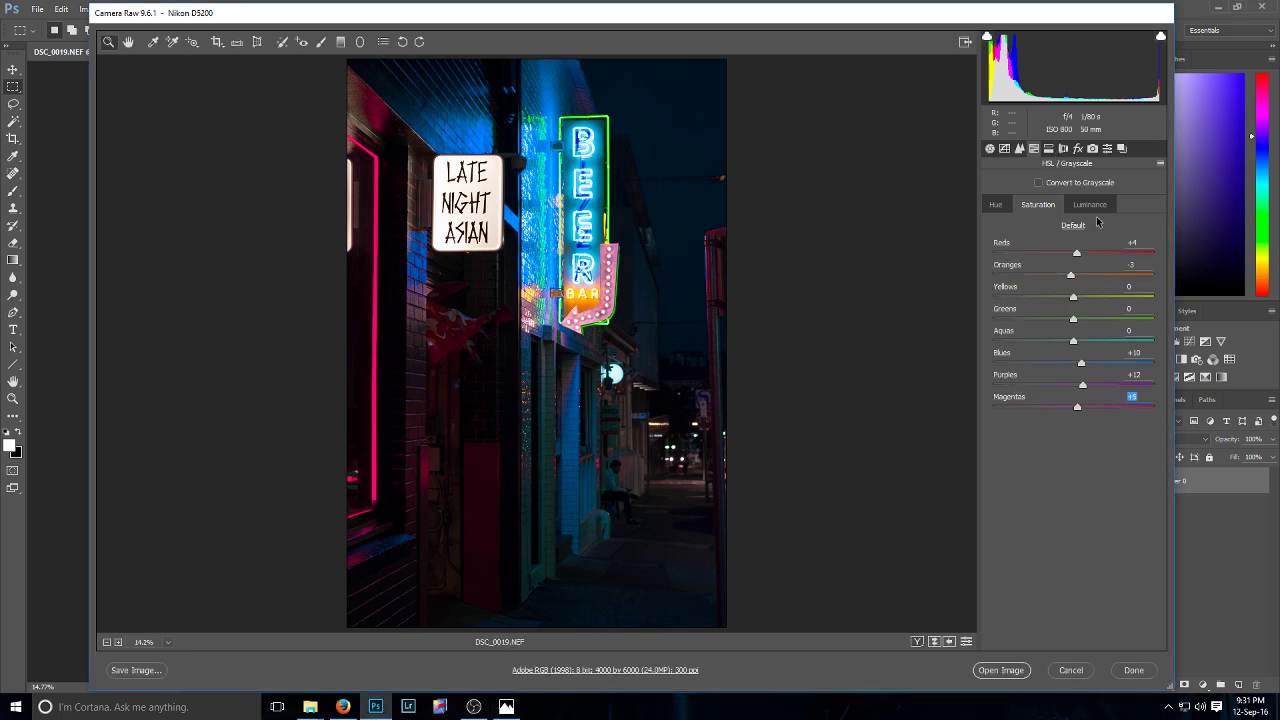
left_click(1094, 208)
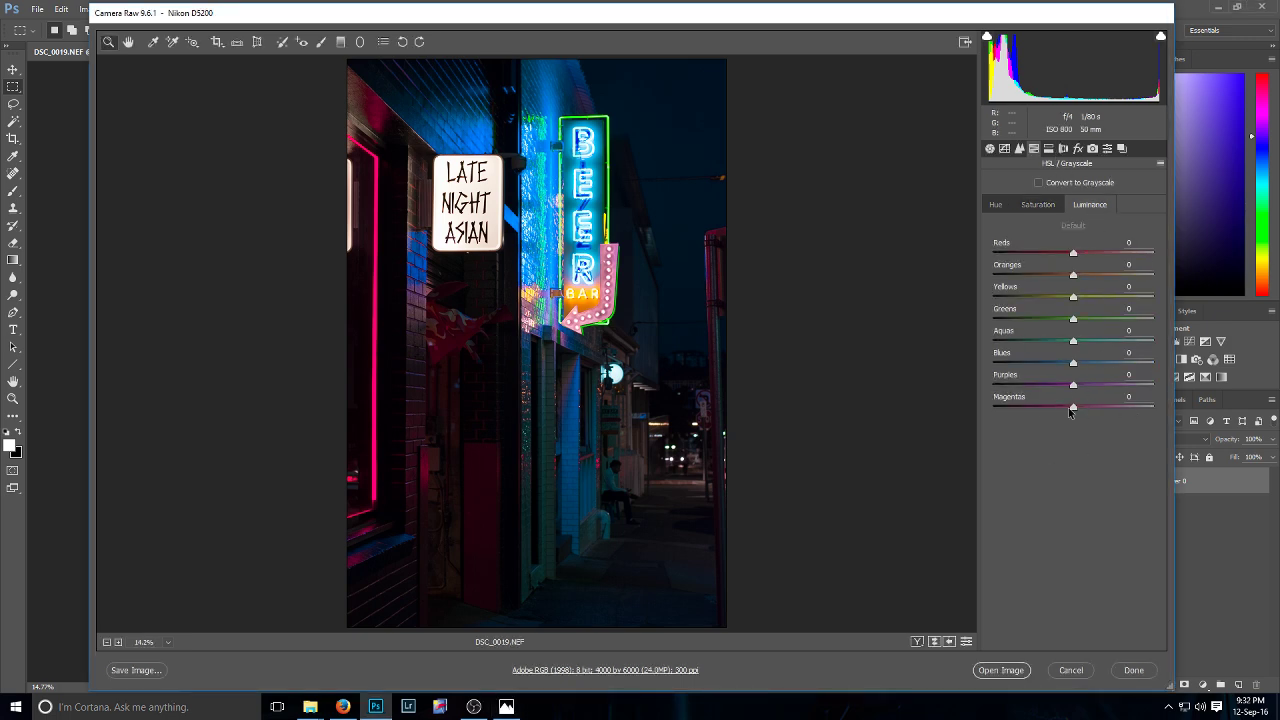
left_click_drag(1073, 254, 1067, 262)
double_click(1067, 254)
left_click(1050, 208)
left_click(996, 205)
left_click(1082, 210)
left_click(1038, 210)
left_click(1049, 150)
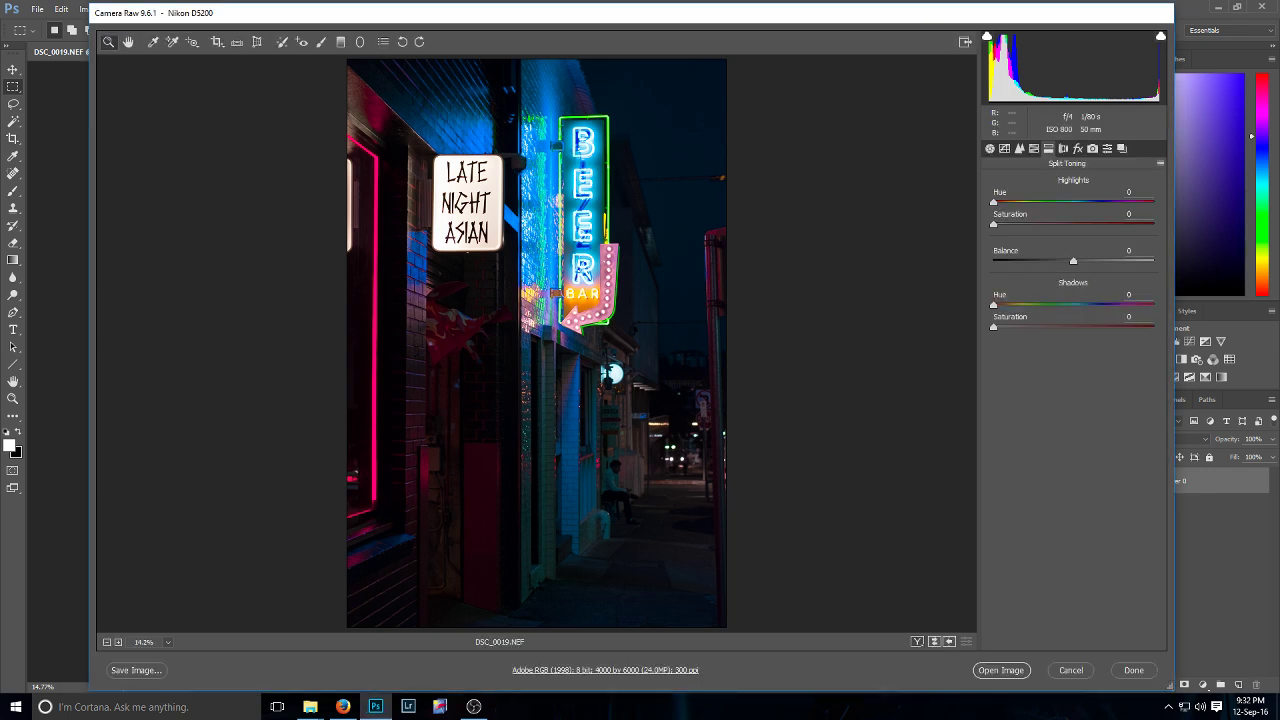
- Set the Split Toning highlights to Hue 0 with Saturation 67
left_click(1034, 149)
left_click(1049, 150)
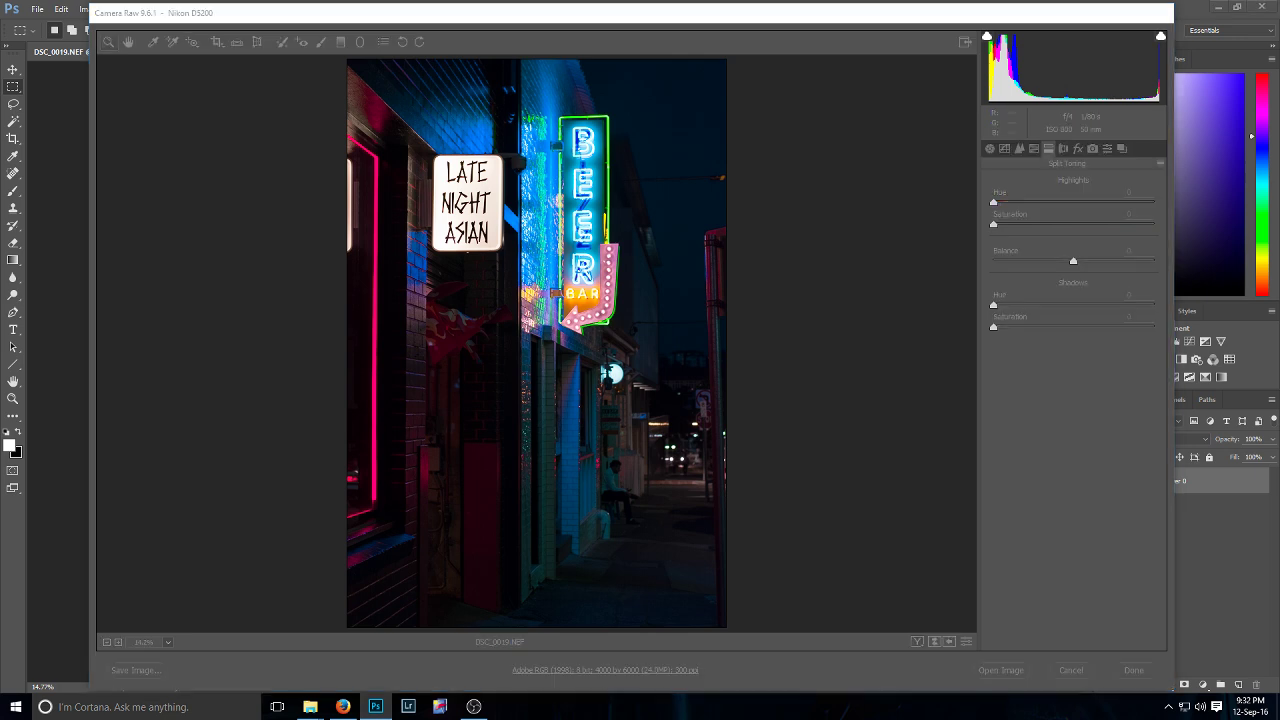
left_click(1015, 242)
left_click_drag(994, 202, 1082, 232)
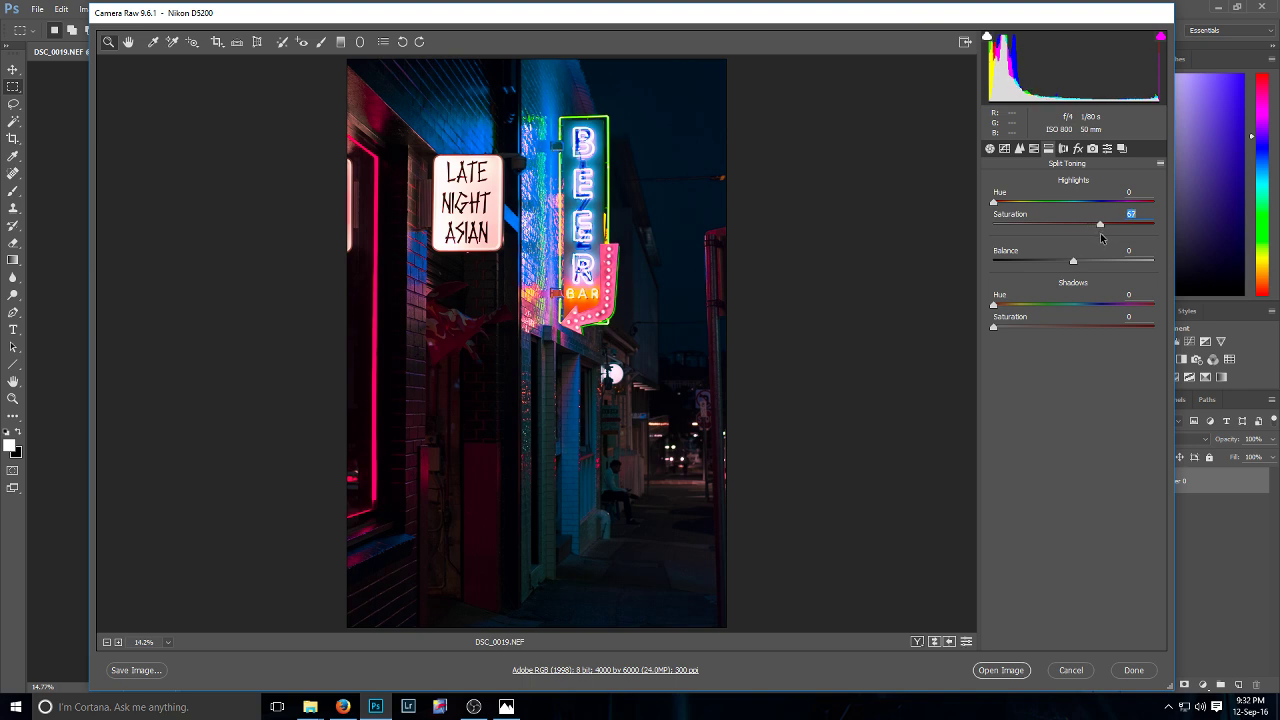
mouse_move(1100, 233)
left_mouse_down()
mouse_move(1072, 253)
mouse_move(1079, 236)
mouse_move(1054, 241)
mouse_move(1098, 258)
left_mouse_up()
left_click_drag(995, 203, 1134, 209)
key("Down")
key("Down")
key("Down")
key("Down")
key("Down")
key("Down")
type("62")
key("Return")
type("0")
key("Return")
- Set the shadows tint to Hue 224, Saturation 54 with Balance +41
left_click_drag(994, 330, 1081, 335)
left_click_drag(994, 306, 1093, 308)
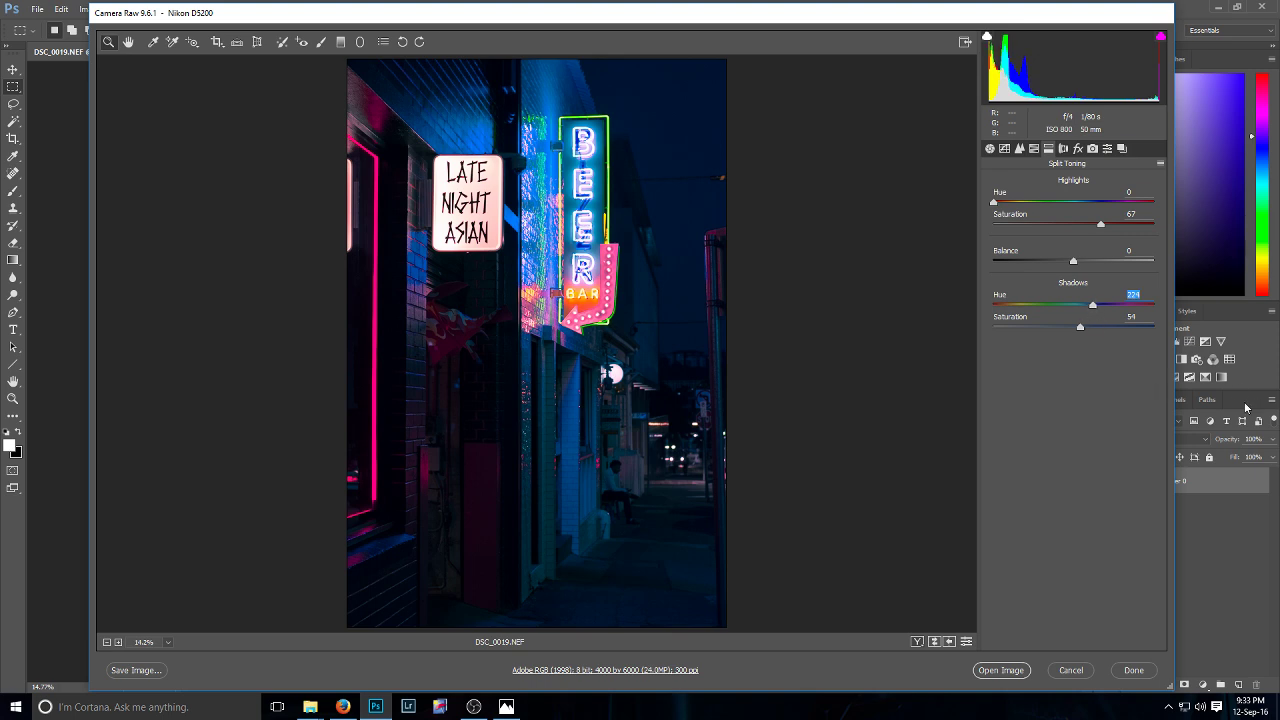
left_click_drag(1074, 263, 1115, 286)
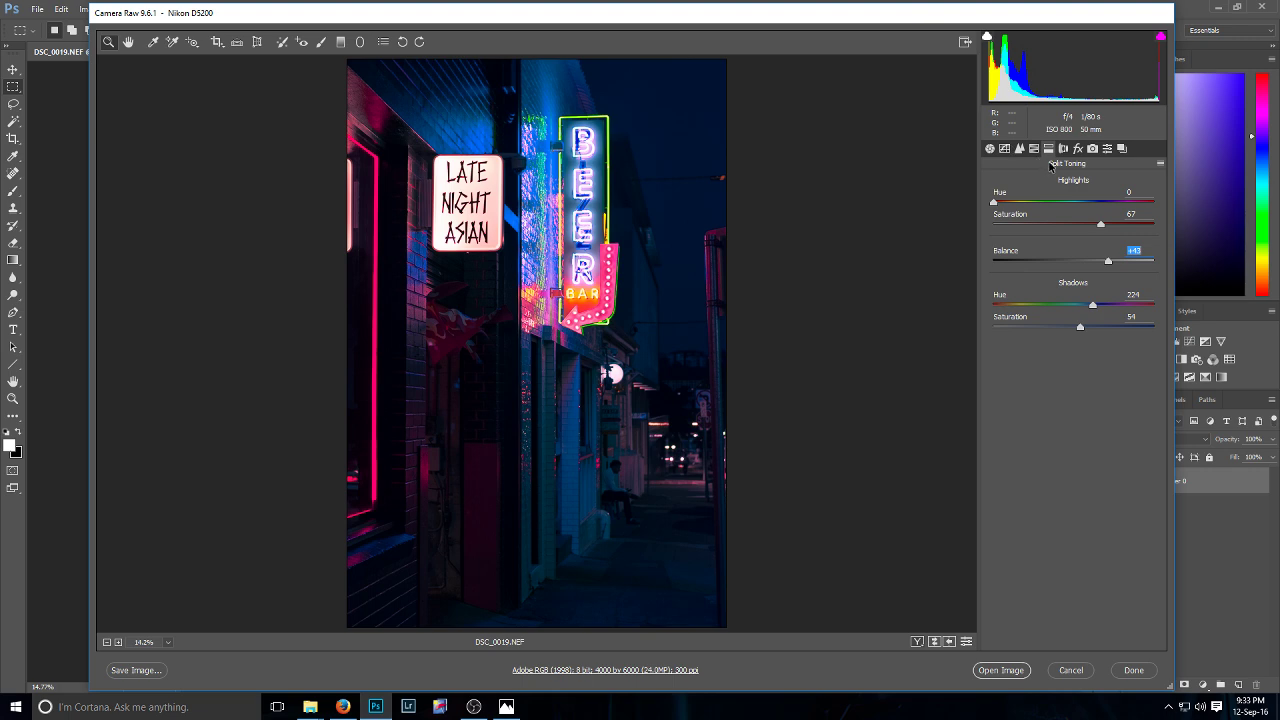
- Enable Remove Chromatic Aberration and the Nikon lens profile correction
left_click(1063, 149)
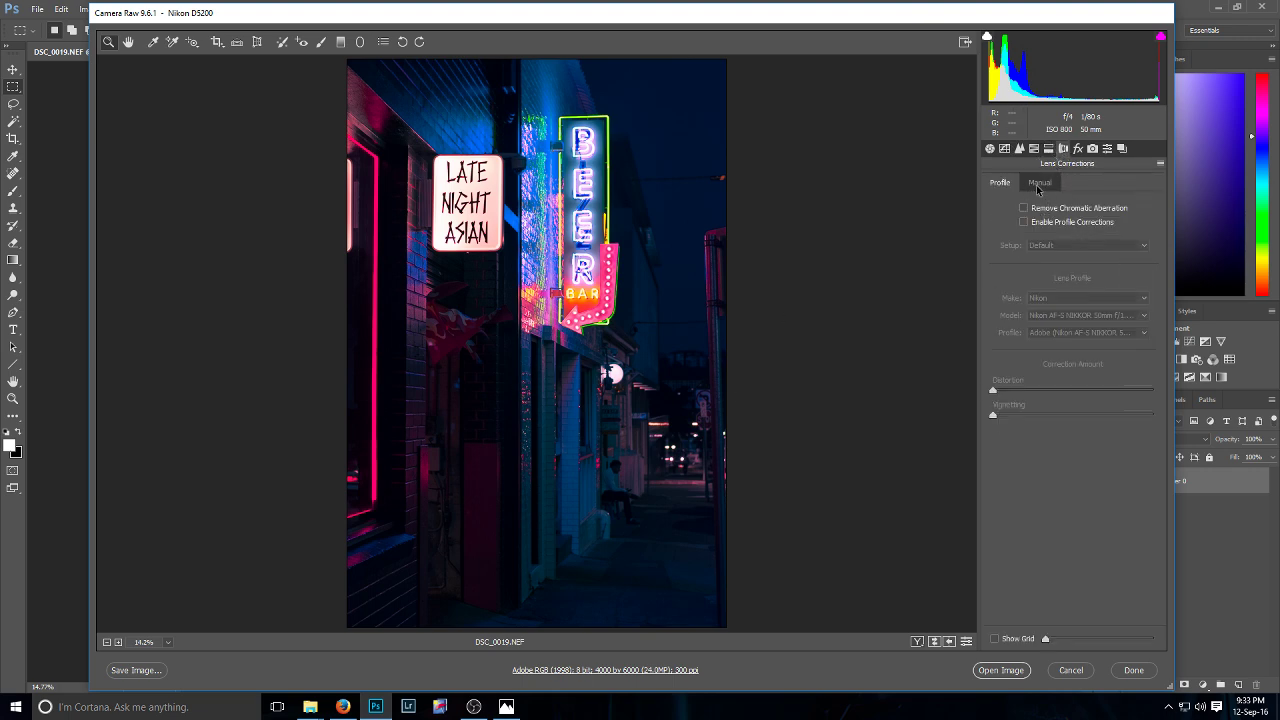
left_click(1023, 208)
left_click(1072, 222)
- Toggle the lens correction checkboxes repeatedly to compare, leaving both enabled
left_click(1075, 222)
left_click(1075, 222)
left_click(1075, 222)
left_click(1075, 222)
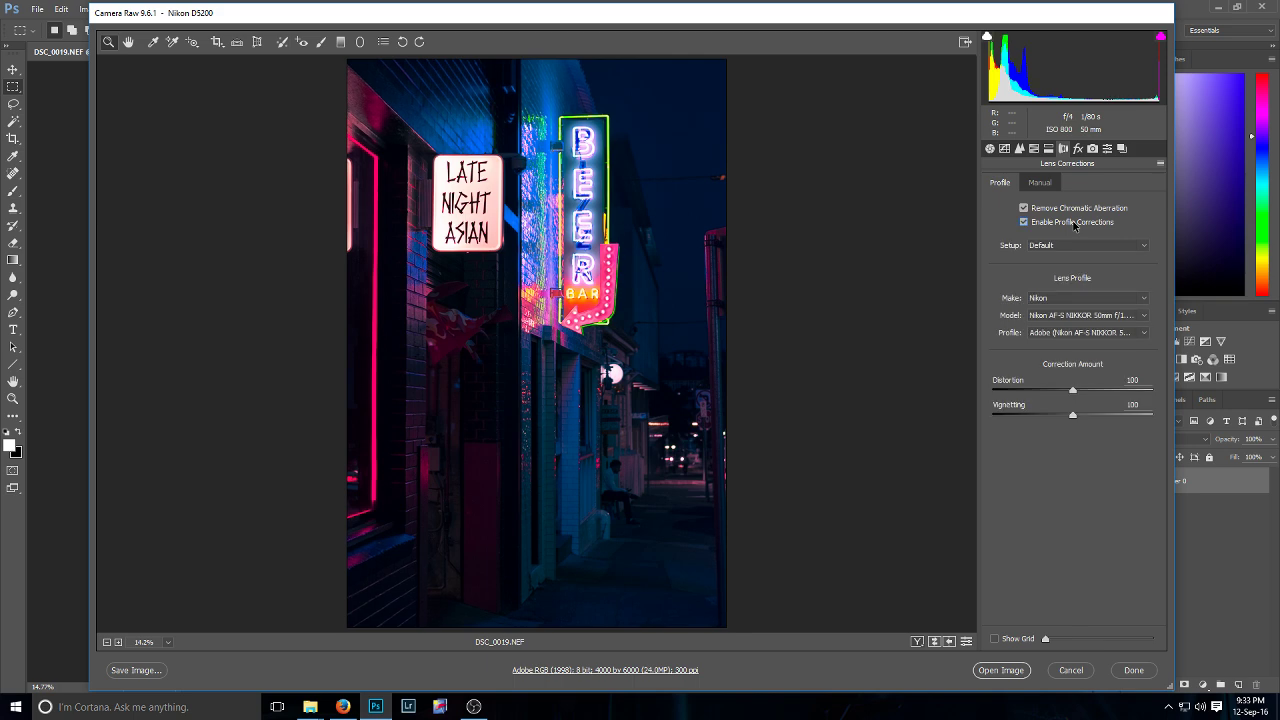
left_click(1075, 222)
left_click(1075, 222)
left_click(1024, 222)
left_click(1024, 222)
left_click(1024, 222)
left_click(1024, 222)
left_click(1024, 222)
left_click(1024, 222)
left_click(1024, 222)
left_click(1024, 222)
- Browse the panels back to Basic (Temperature 3900, Tint +32) and move Camera Raw aside
left_click(1078, 148)
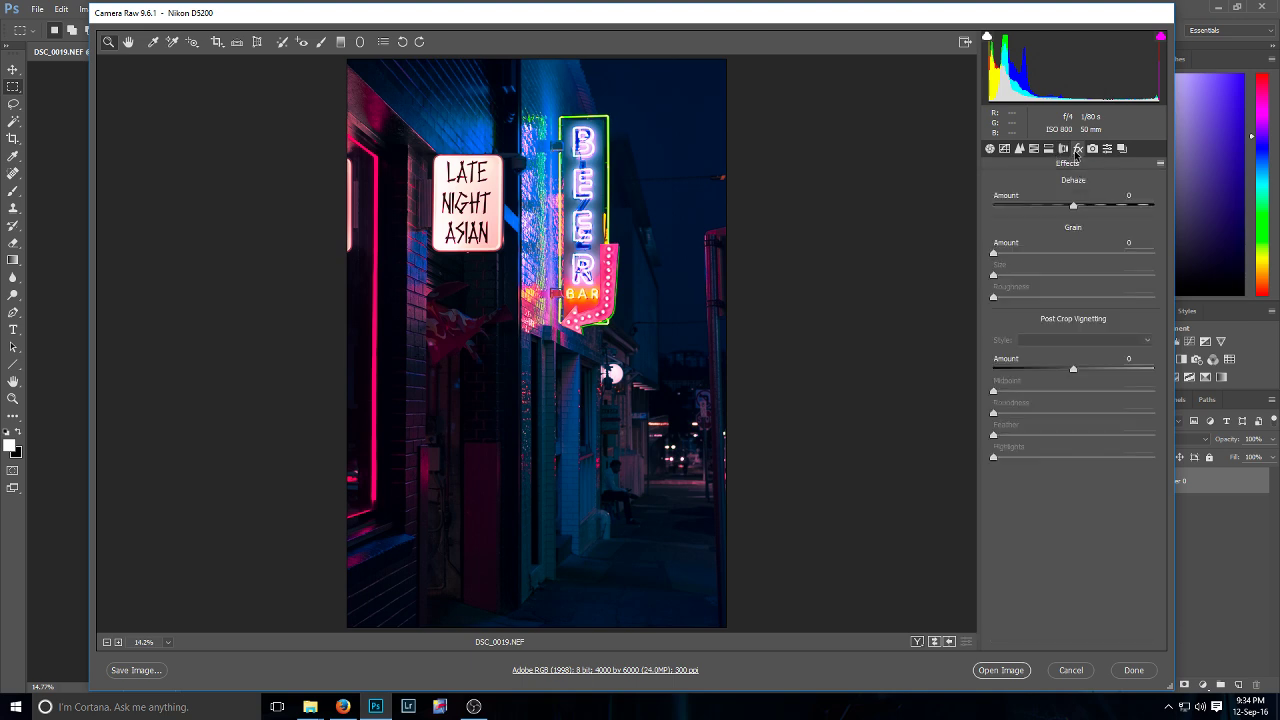
left_click(1093, 149)
left_click(1063, 149)
left_click(1034, 149)
left_click(1019, 149)
left_click(1004, 149)
left_click(991, 149)
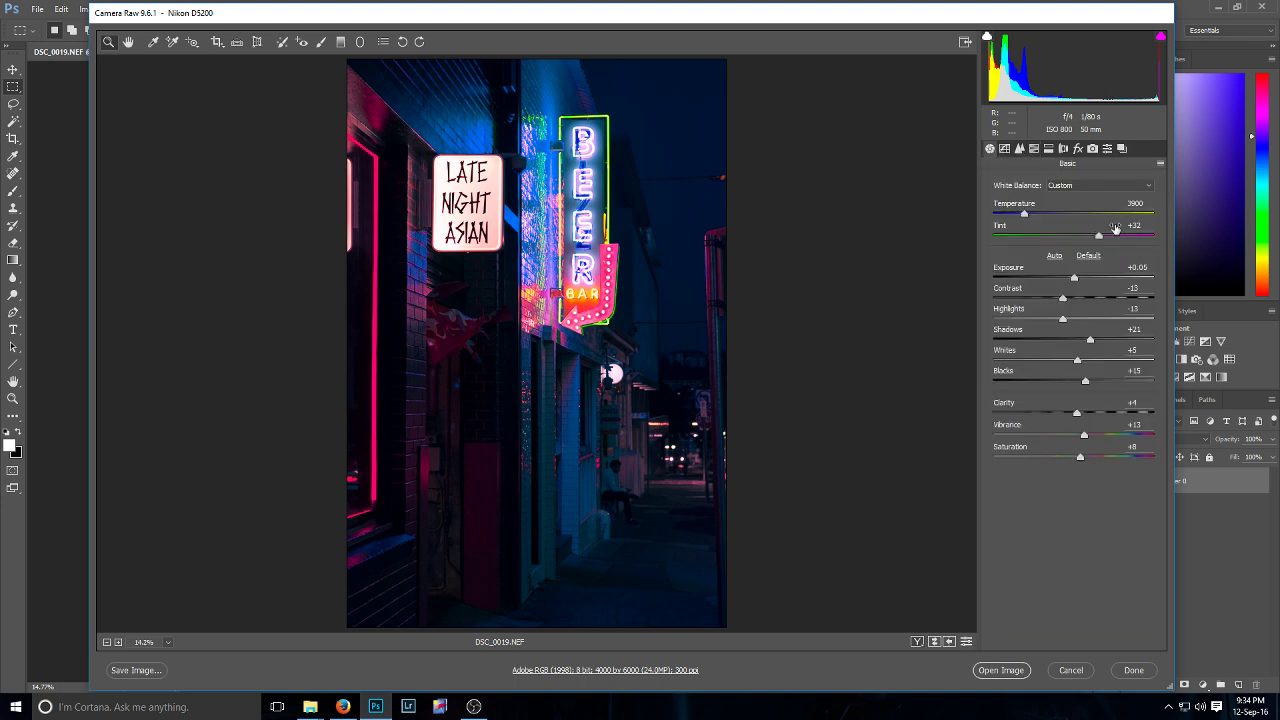
mouse_move(735, 14)
left_mouse_down()
mouse_move(1279, 11)
mouse_move(749, 26)
left_mouse_up()
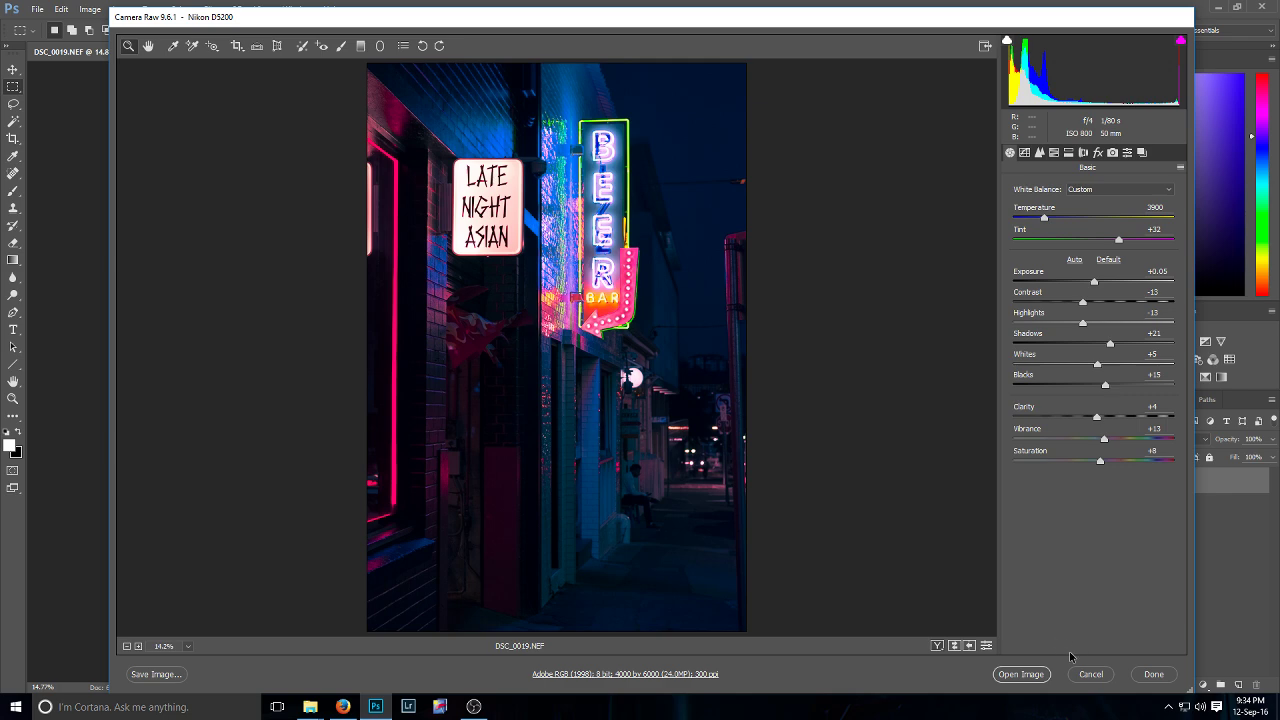
key("Return")
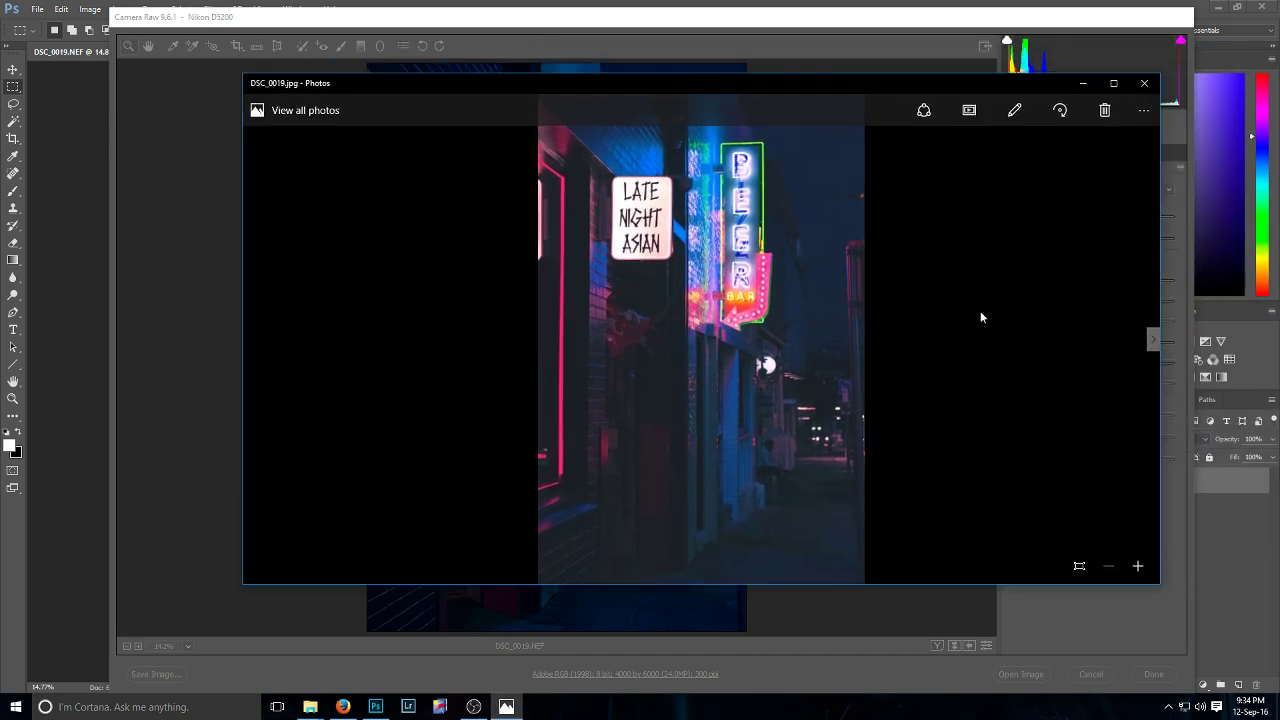
left_click_drag(1150, 590, 1247, 667)
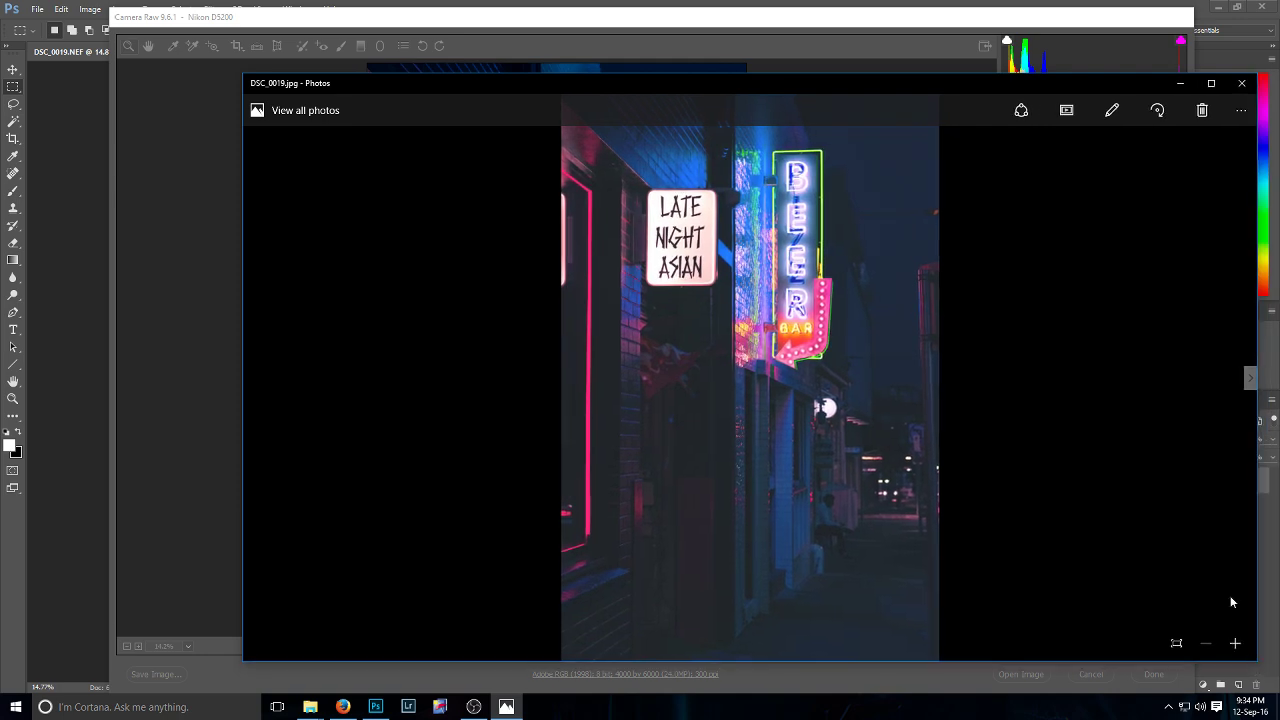
left_click_drag(878, 83, 673, 24)
left_click_drag(1053, 604, 1179, 663)
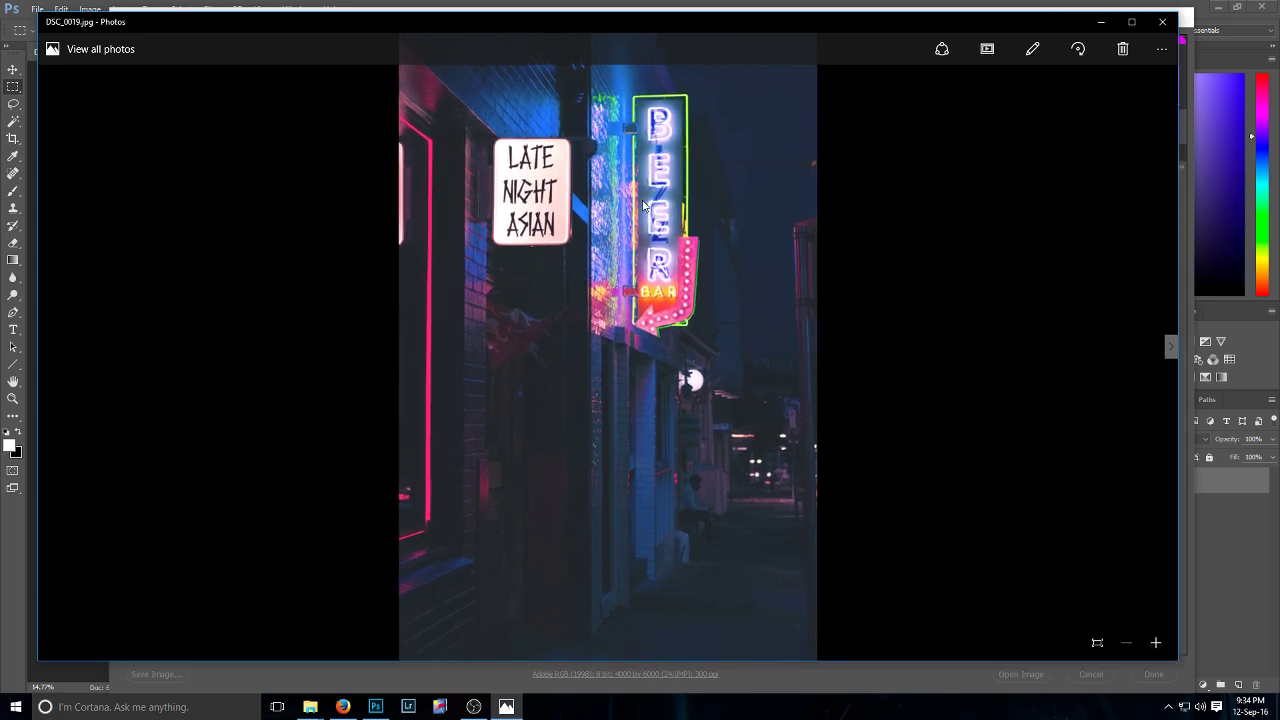
left_click_drag(706, 23, 750, 27)
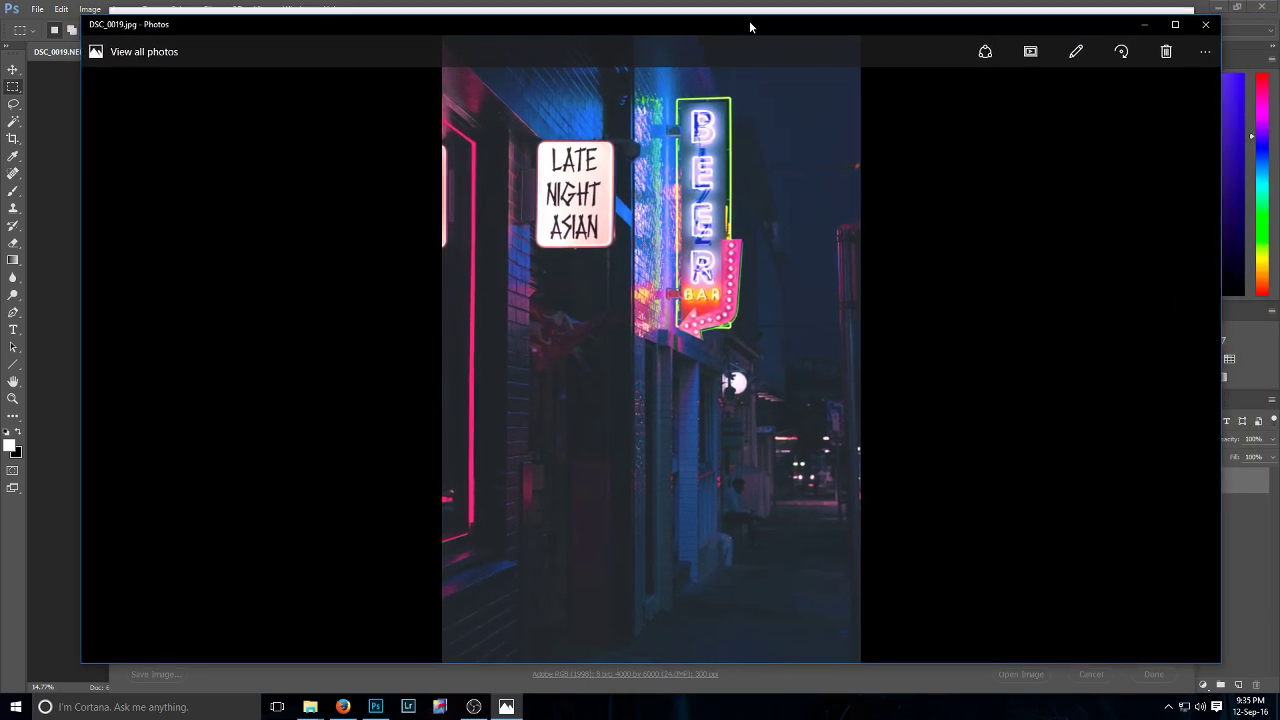
mouse_move(750, 27)
left_mouse_down()
mouse_move(1279, 25)
mouse_move(738, 25)
left_mouse_up()
left_click_drag(738, 25, 789, 31)
- Return to Camera Raw and open the edited DSC_0019.NEF as a Photoshop document
key("alt+Tab")
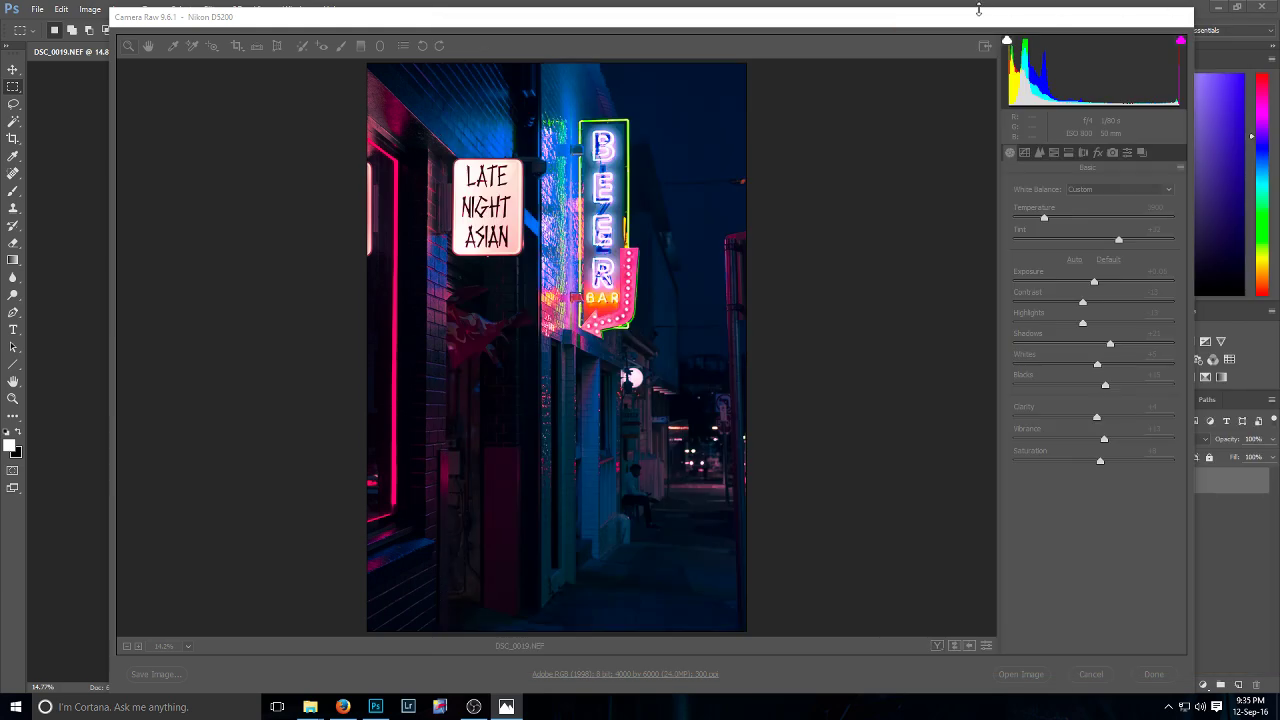
left_click(1020, 676)
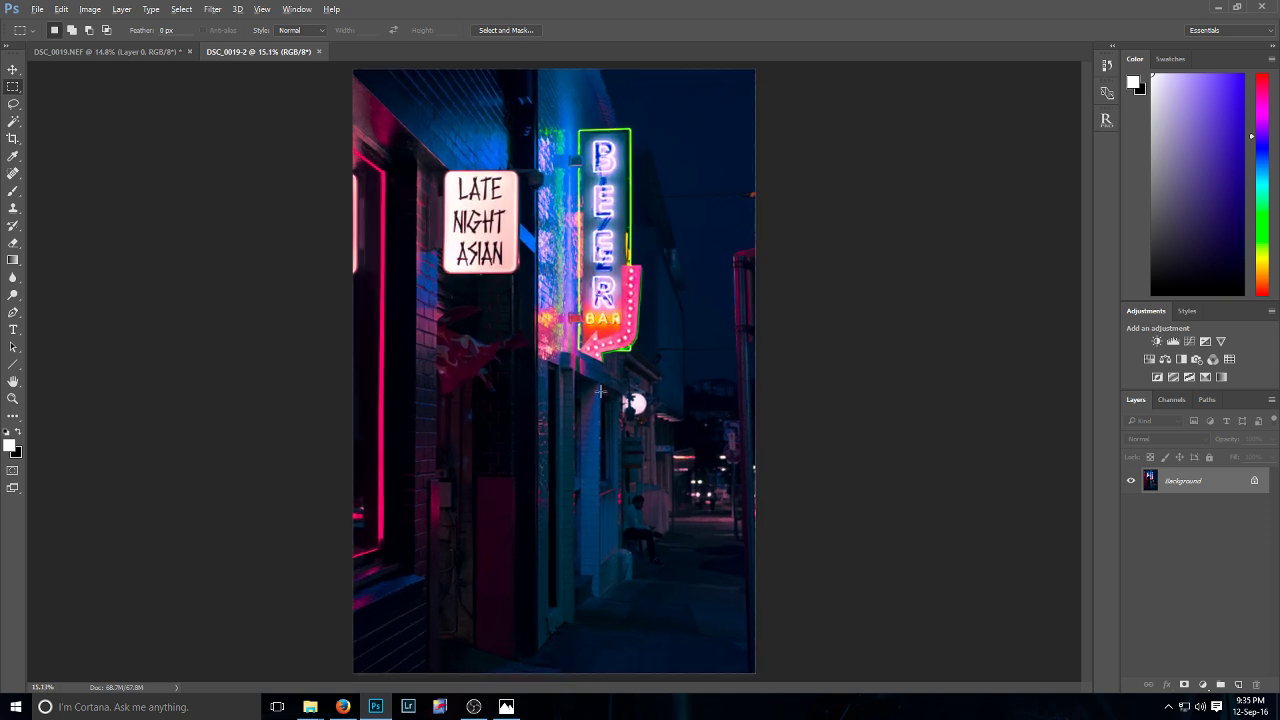
- Convert the Background into an editable Layer 0 and browse the adjustment layer types
double_click(1148, 480)
left_click(764, 239)
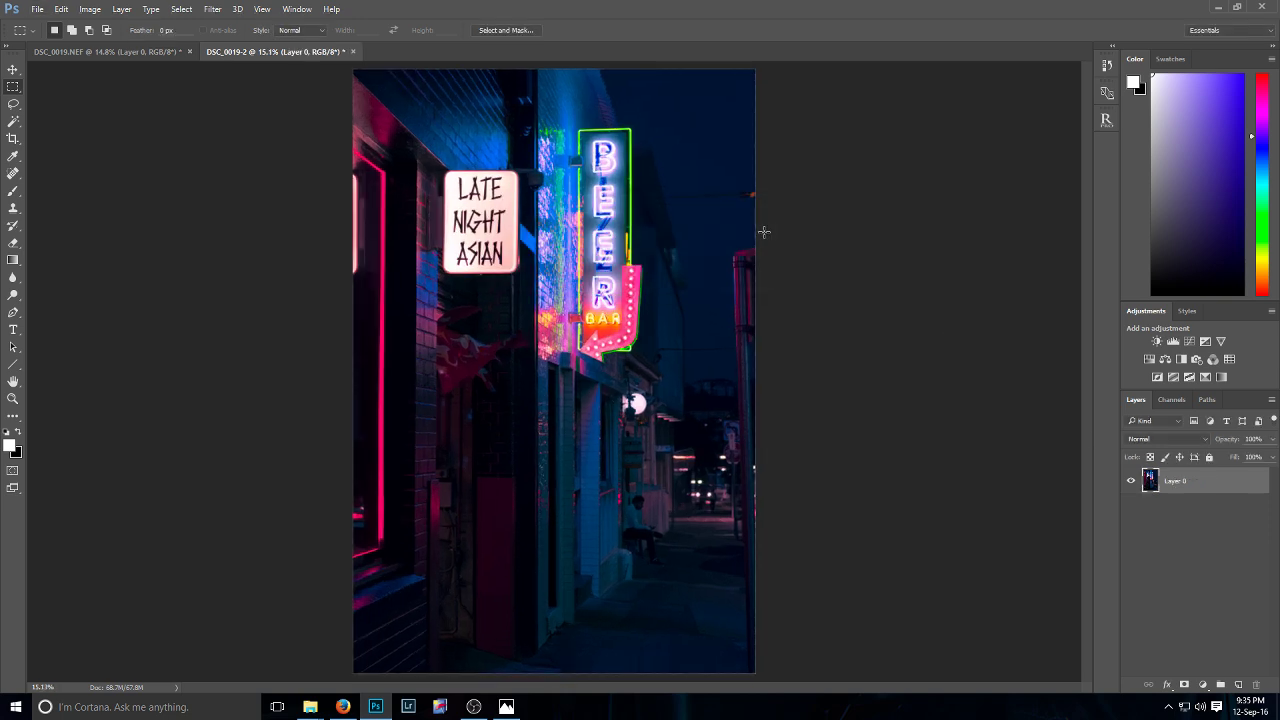
left_click(1203, 684)
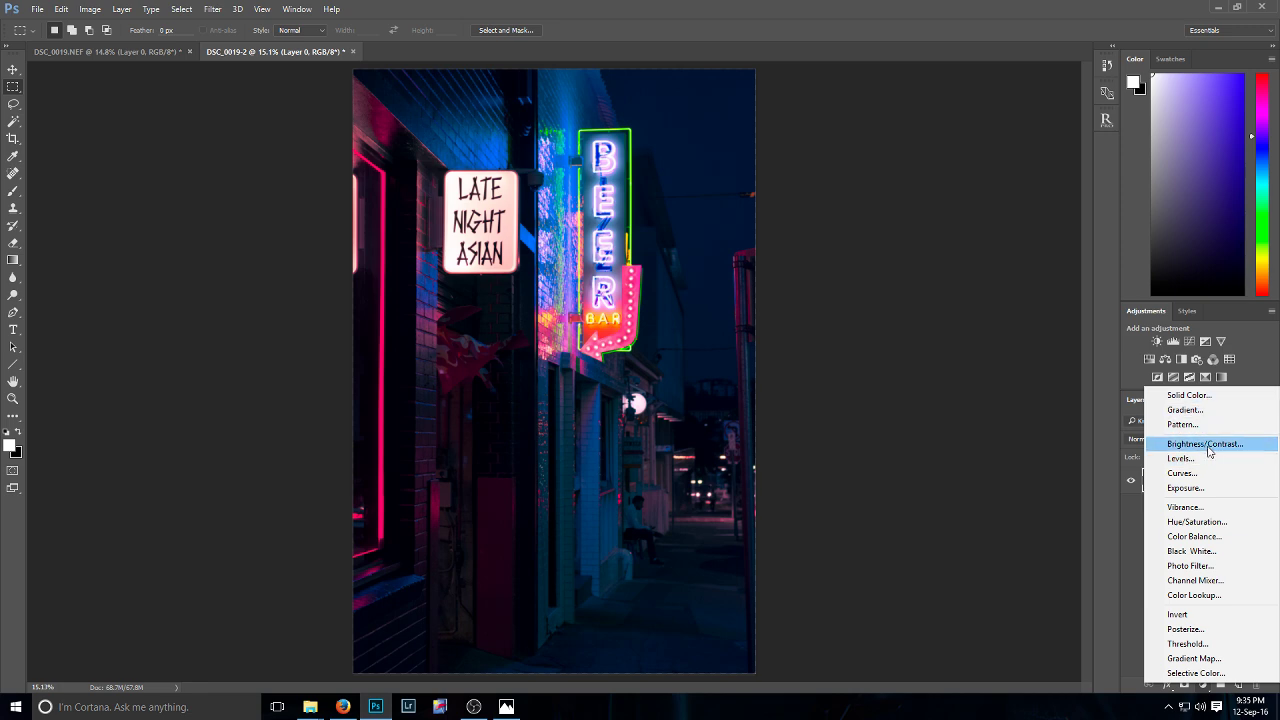
key("Escape")
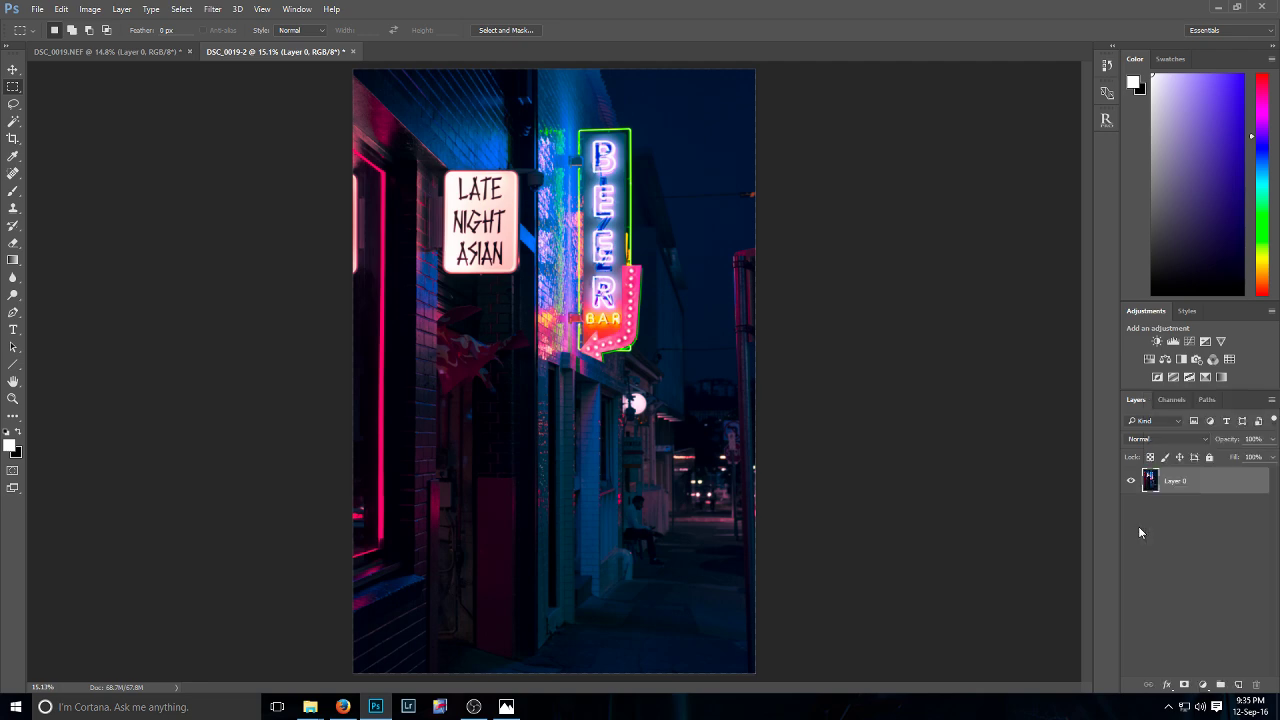
left_click(1203, 684)
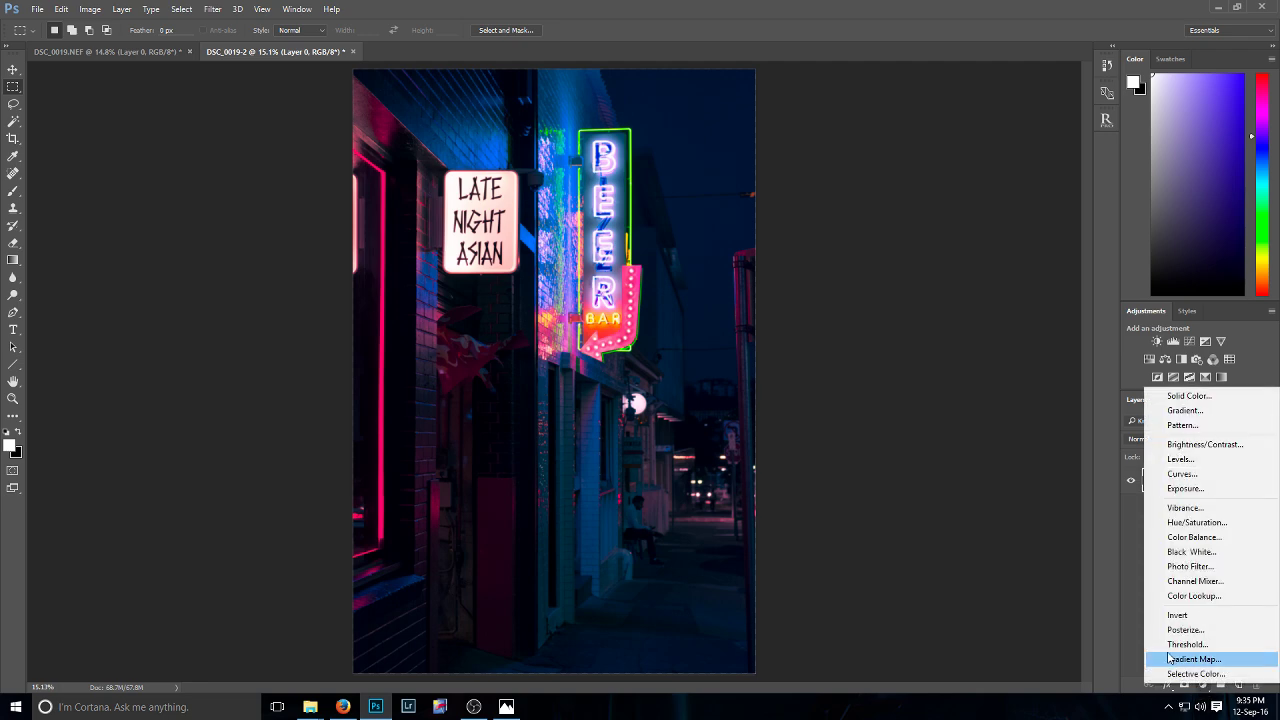
left_click(1136, 630)
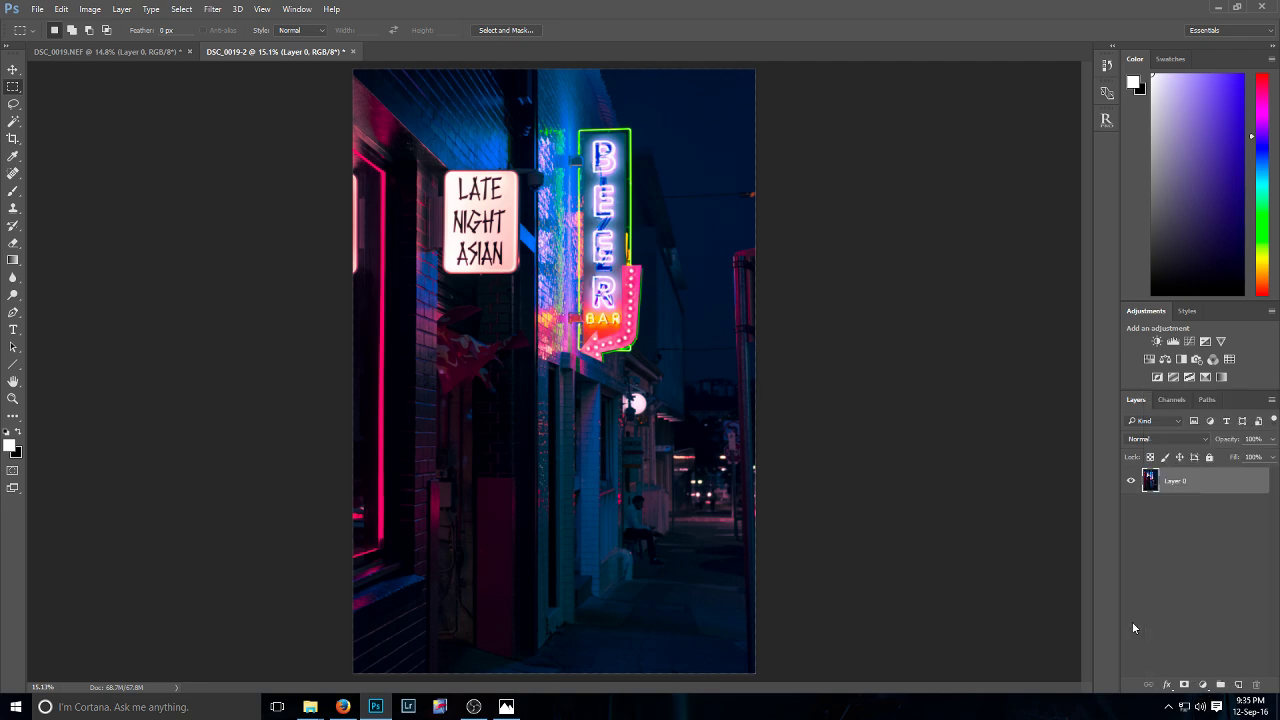
- Add an unclipped Brightness/Contrast adjustment layer with brightness lowered to -6
left_click(1203, 686)
left_click(1204, 450)
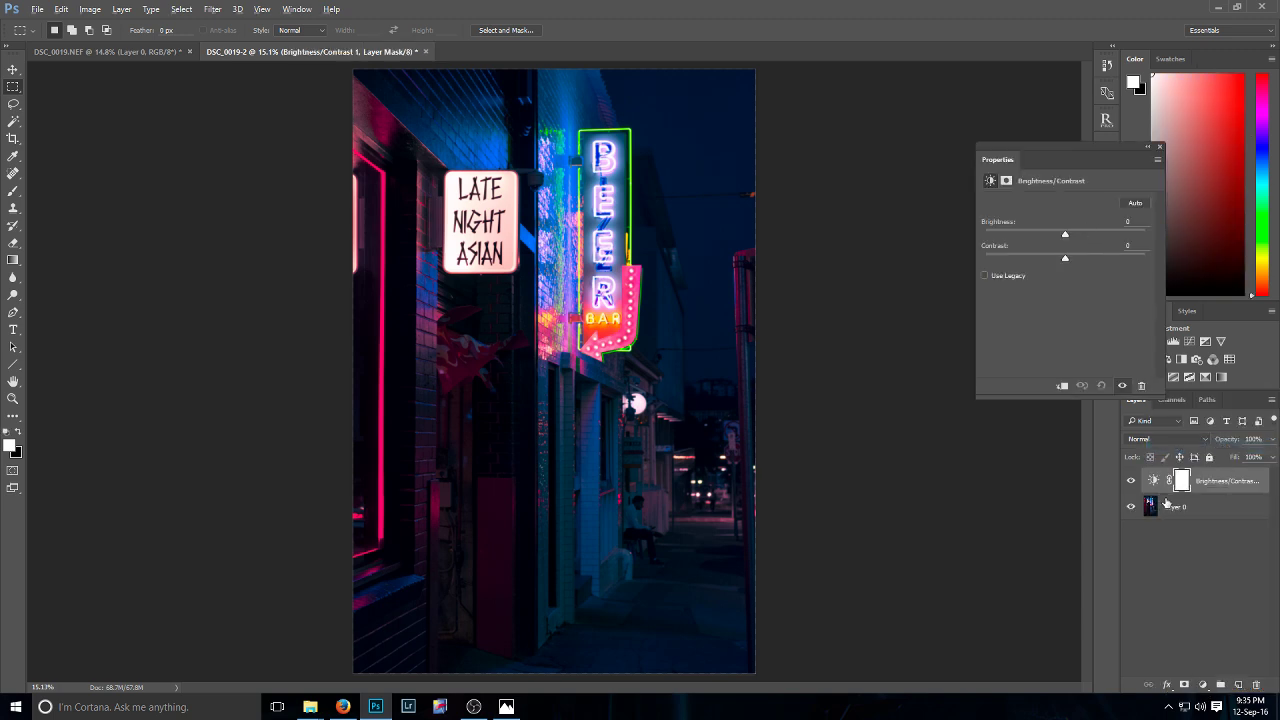
left_click_drag(1165, 501, 1162, 485)
left_click(1165, 489, "alt")
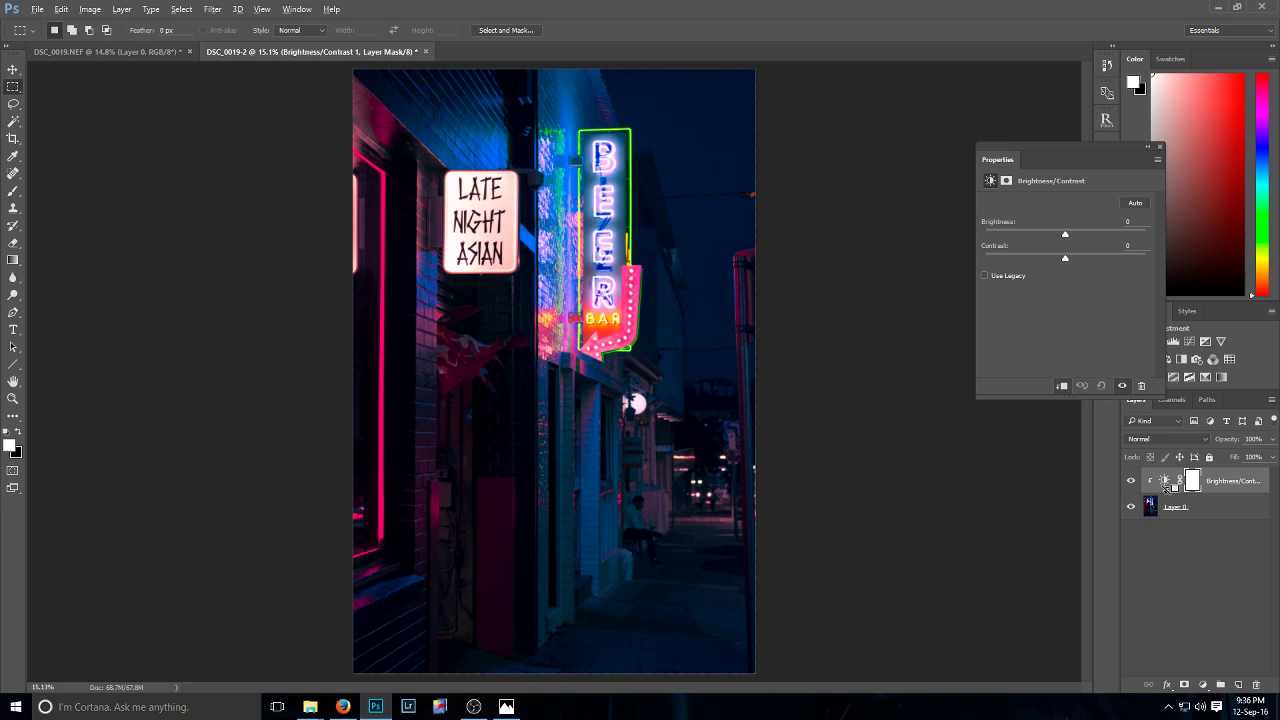
left_click(1165, 489, "alt")
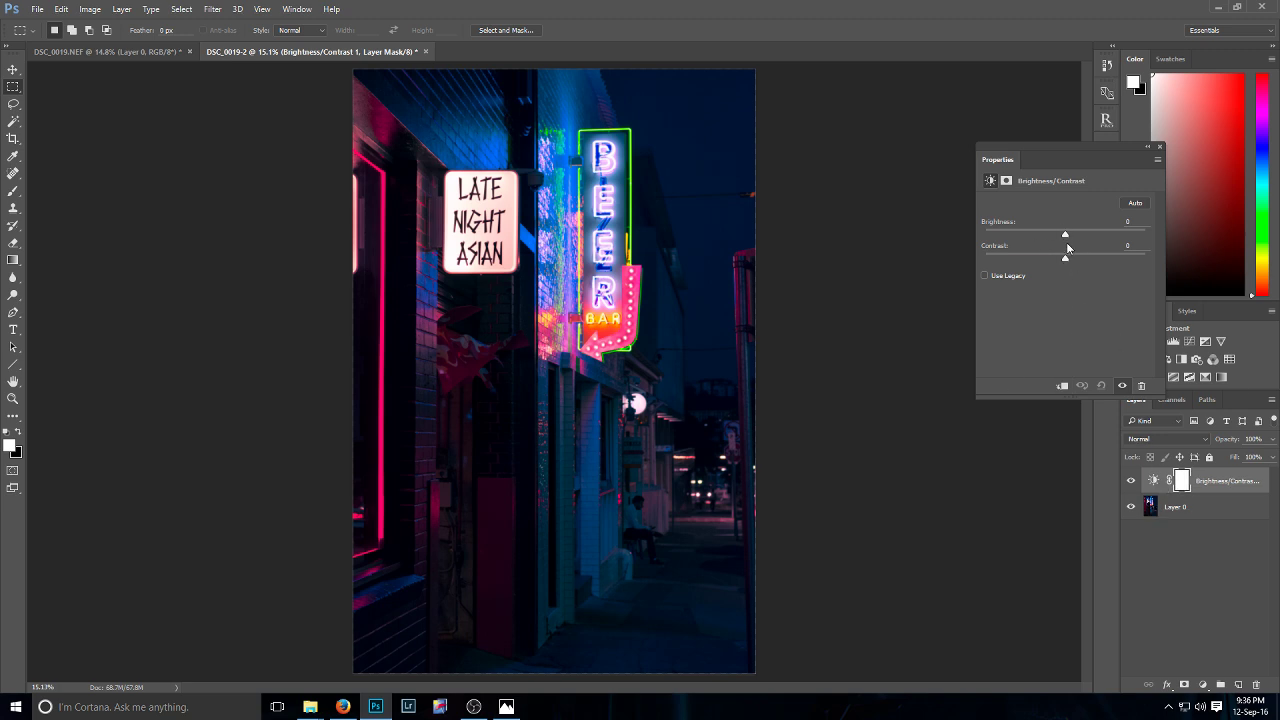
left_click_drag(1065, 240, 1066, 260)
left_click(1160, 147)
- Add a Levels adjustment with white input 246 and midtones darkened to 0.91
left_click(1204, 685)
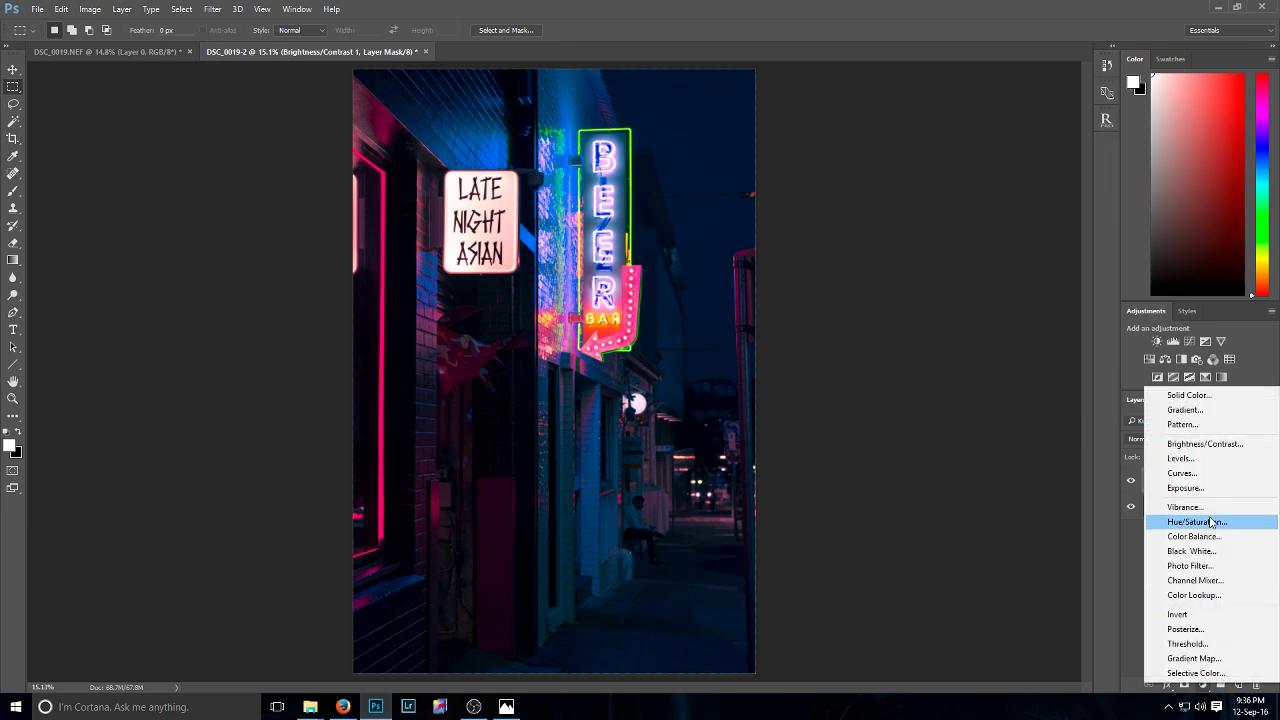
left_click(1206, 464)
mouse_move(1147, 299)
left_mouse_down()
mouse_move(1140, 310)
mouse_move(1152, 310)
left_mouse_up()
left_click_drag(1071, 298, 1076, 306)
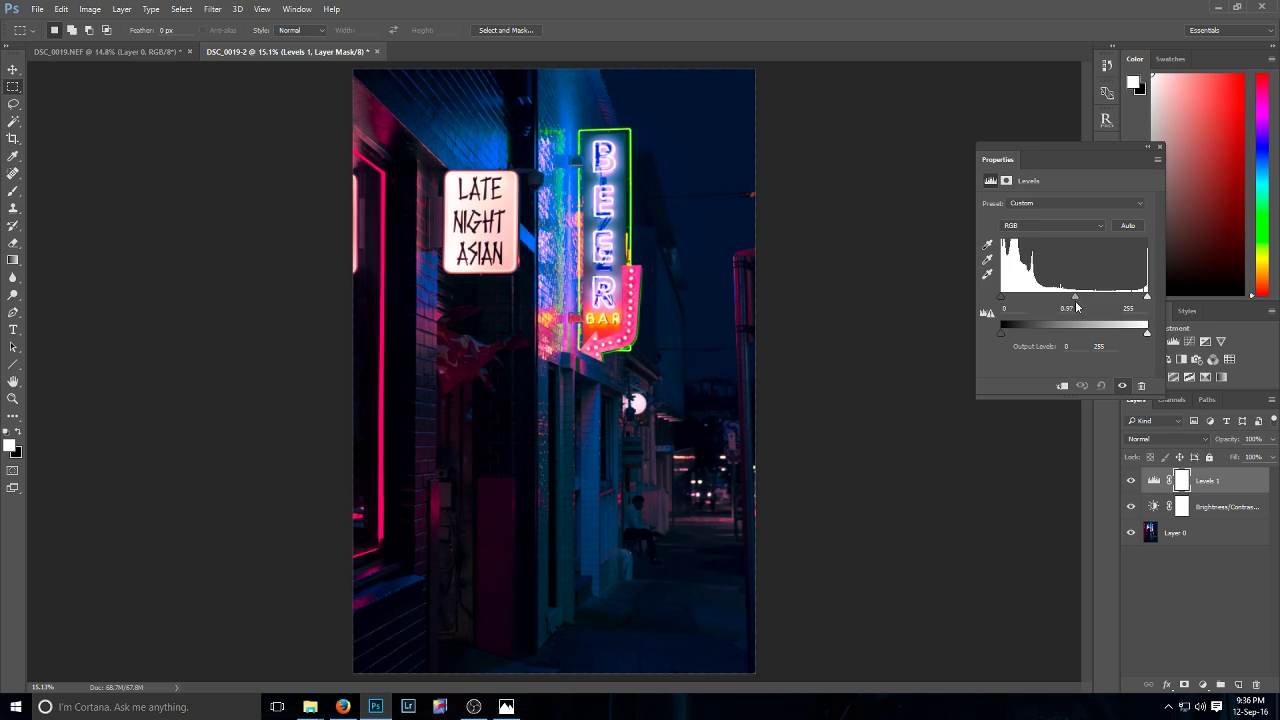
- Add a Curves layer with a raised black point and shadow and midtone points reshaped
left_click(1159, 147)
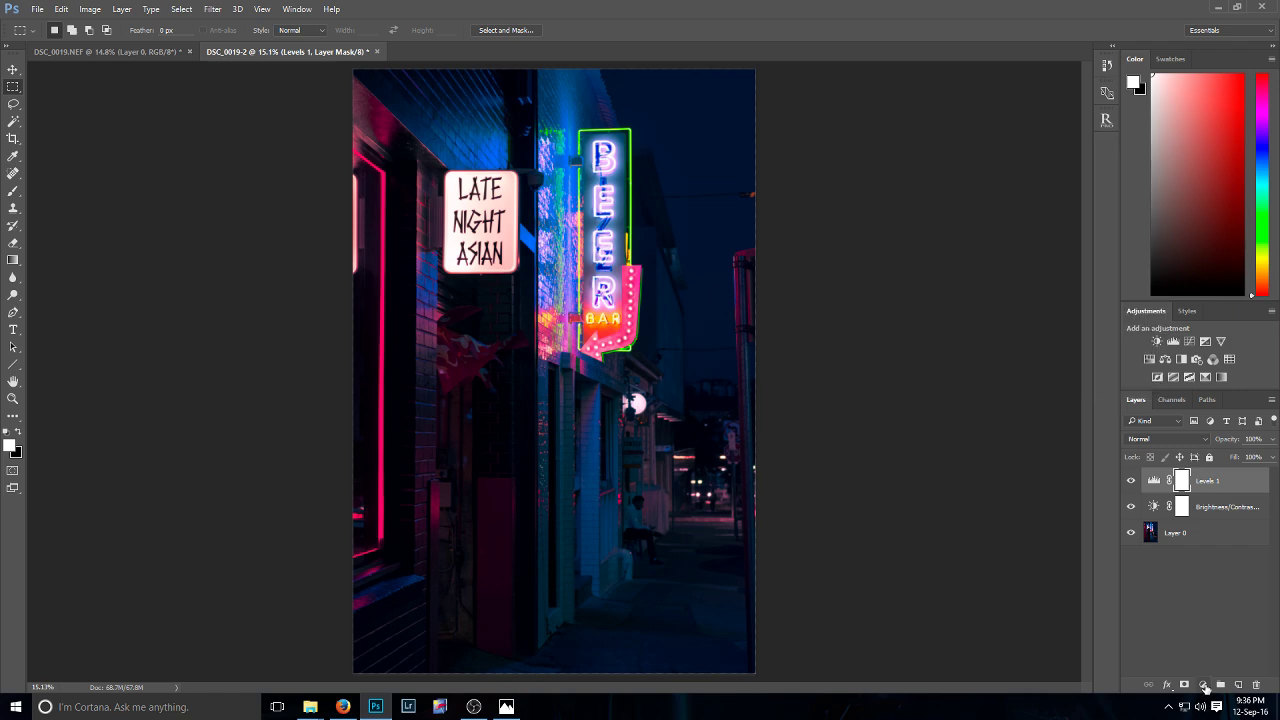
left_click(1205, 687)
left_click(1204, 478)
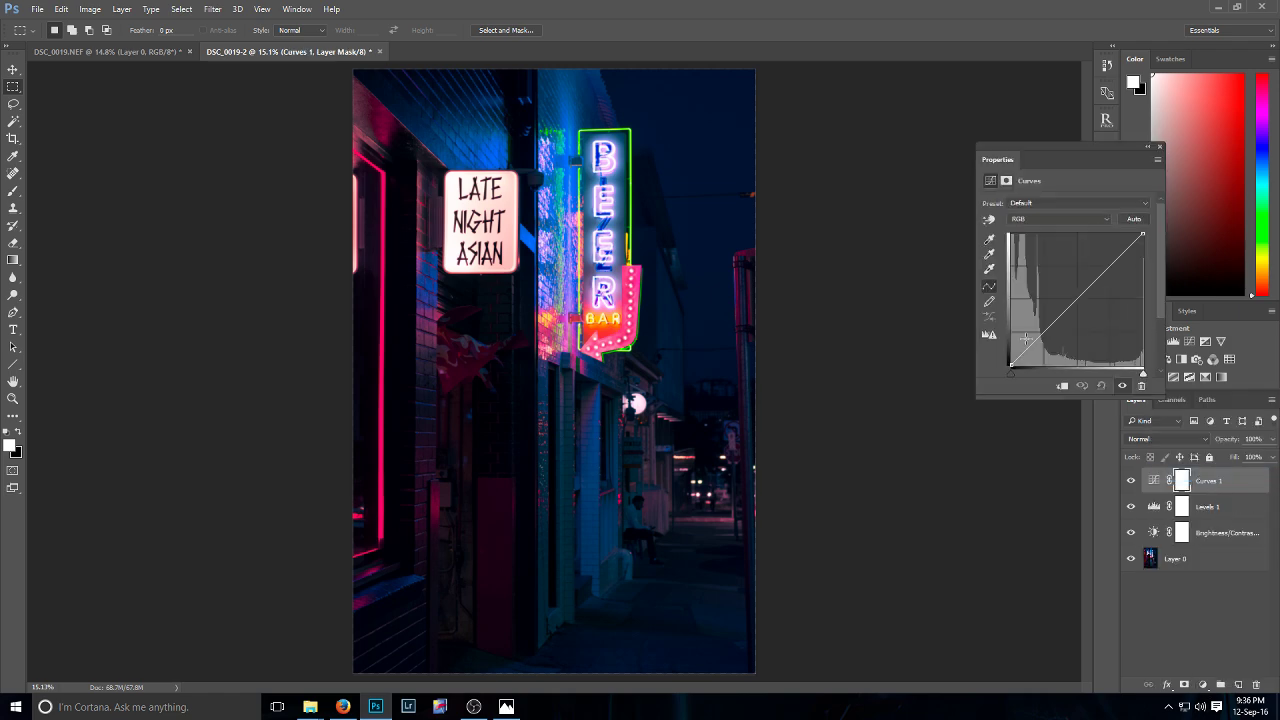
mouse_move(1044, 335)
left_mouse_down()
mouse_move(1006, 362)
mouse_move(1043, 338)
left_mouse_up()
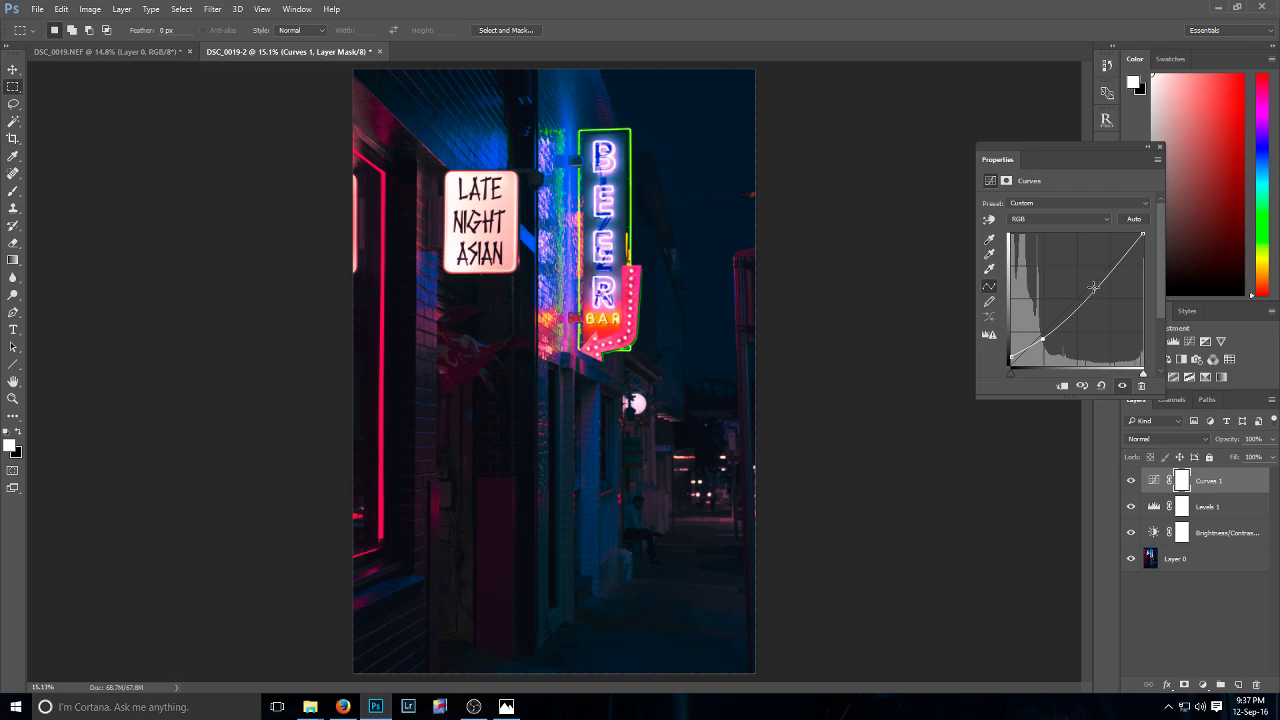
left_click_drag(1089, 296, 1088, 296)
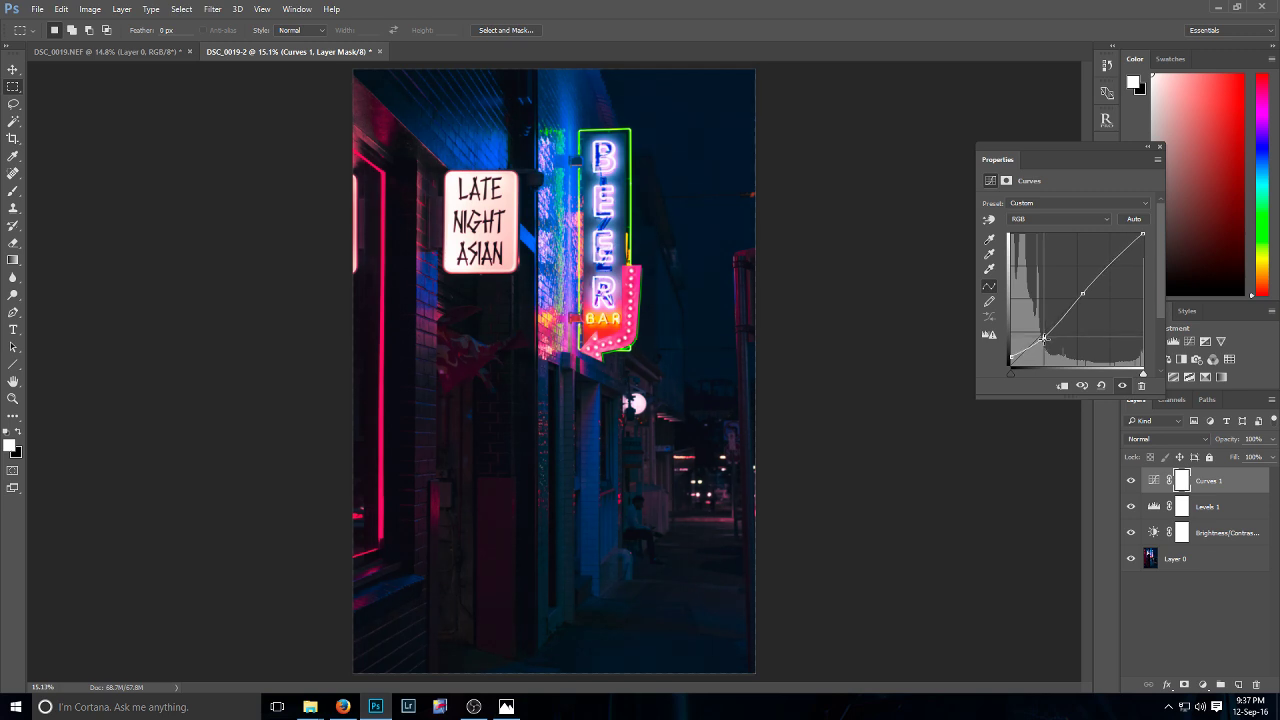
left_click_drag(1044, 339, 1006, 355)
left_click_drag(1011, 358, 1040, 344)
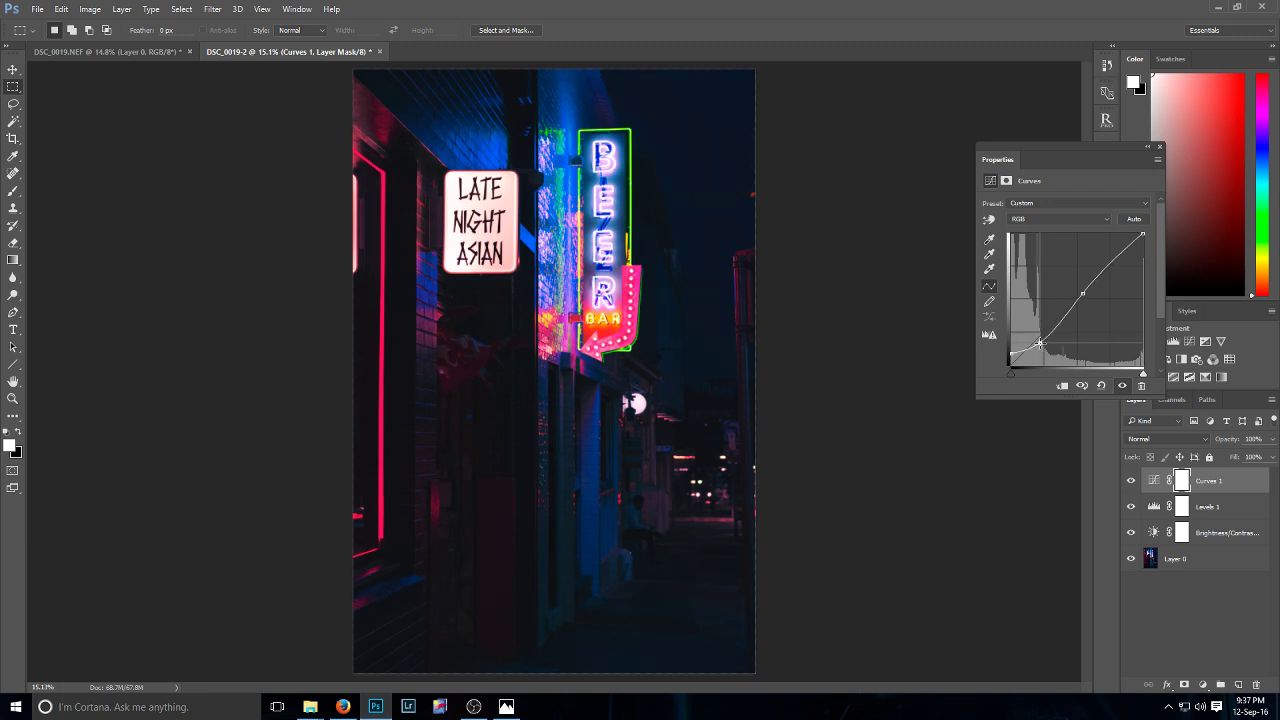
left_click_drag(1082, 293, 1077, 298)
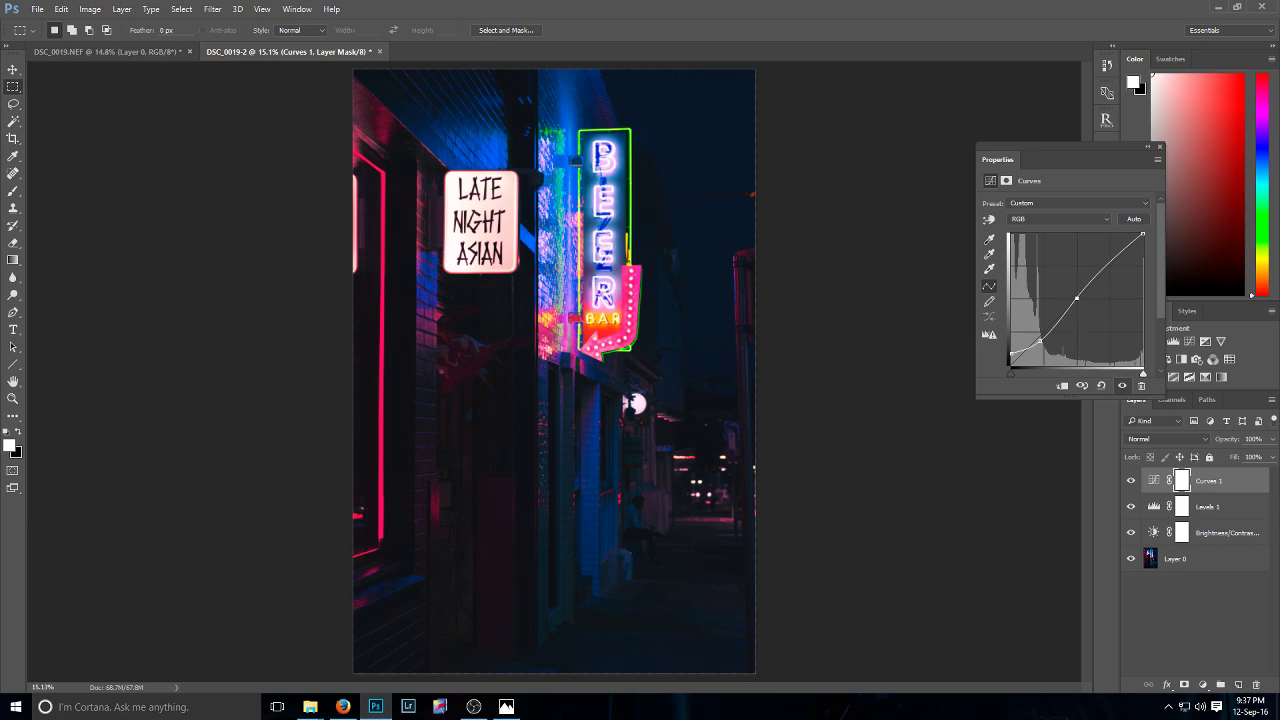
- In Curves 1, raise the shadow end further and nudge the midtone point
double_click(708, 17)
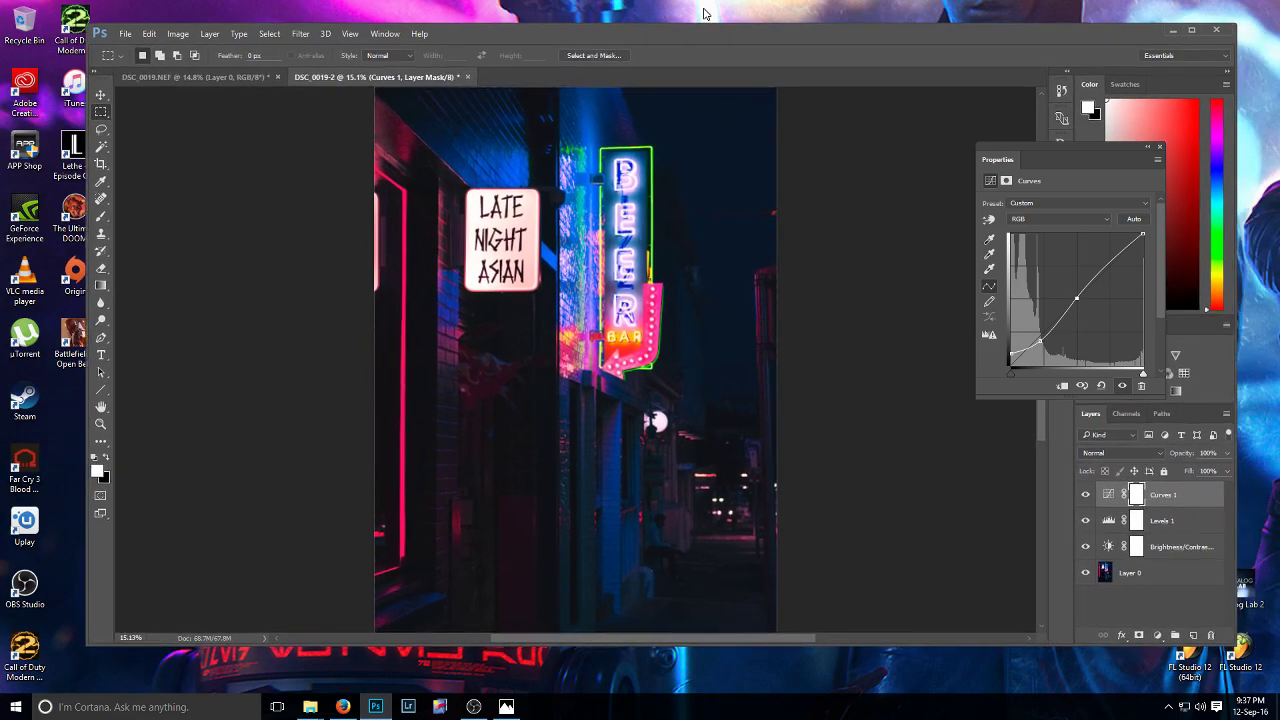
mouse_move(702, 13)
left_mouse_down()
mouse_move(1279, 14)
mouse_move(1279, 30)
mouse_move(705, 30)
mouse_move(690, 10)
left_mouse_up()
left_click(1173, 25)
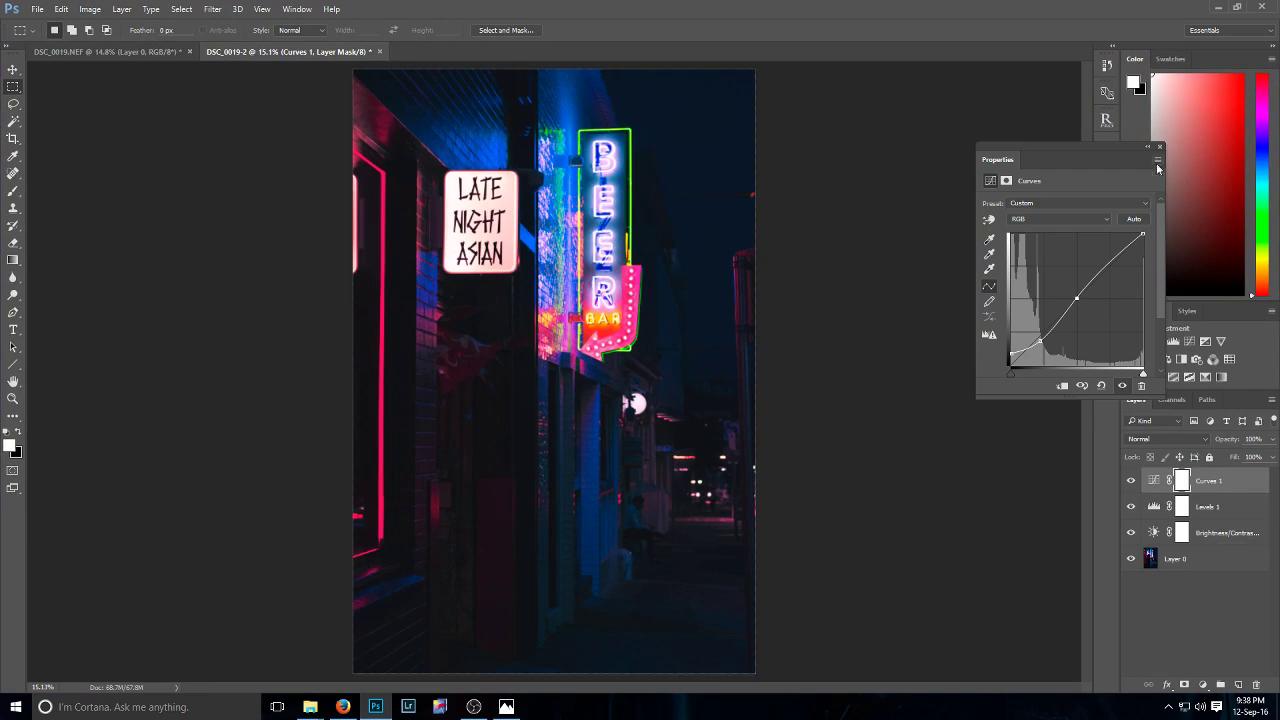
left_click_drag(1040, 342, 1010, 352)
left_click_drag(1010, 351, 1010, 351)
left_click_drag(1077, 297, 1076, 299)
left_click(1161, 147)
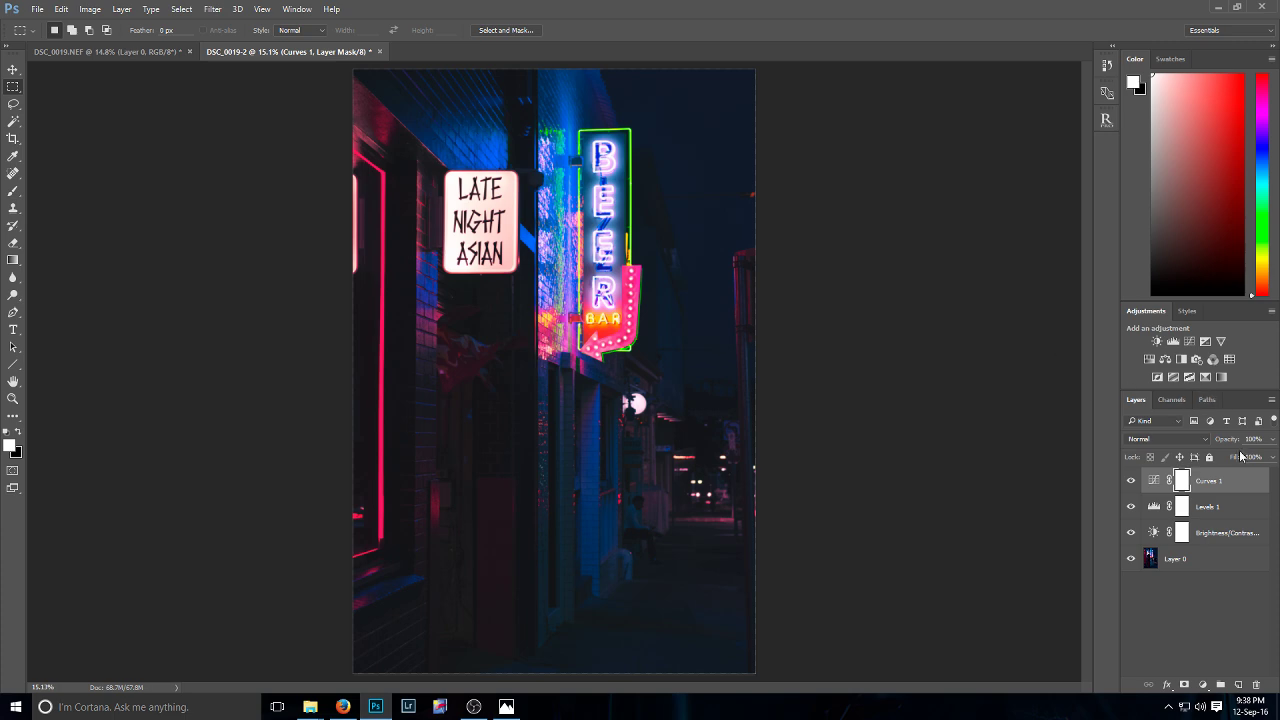
- Add a Hue/Saturation adjustment layer set to Hue −5 and Lightness +1
left_click(1203, 684)
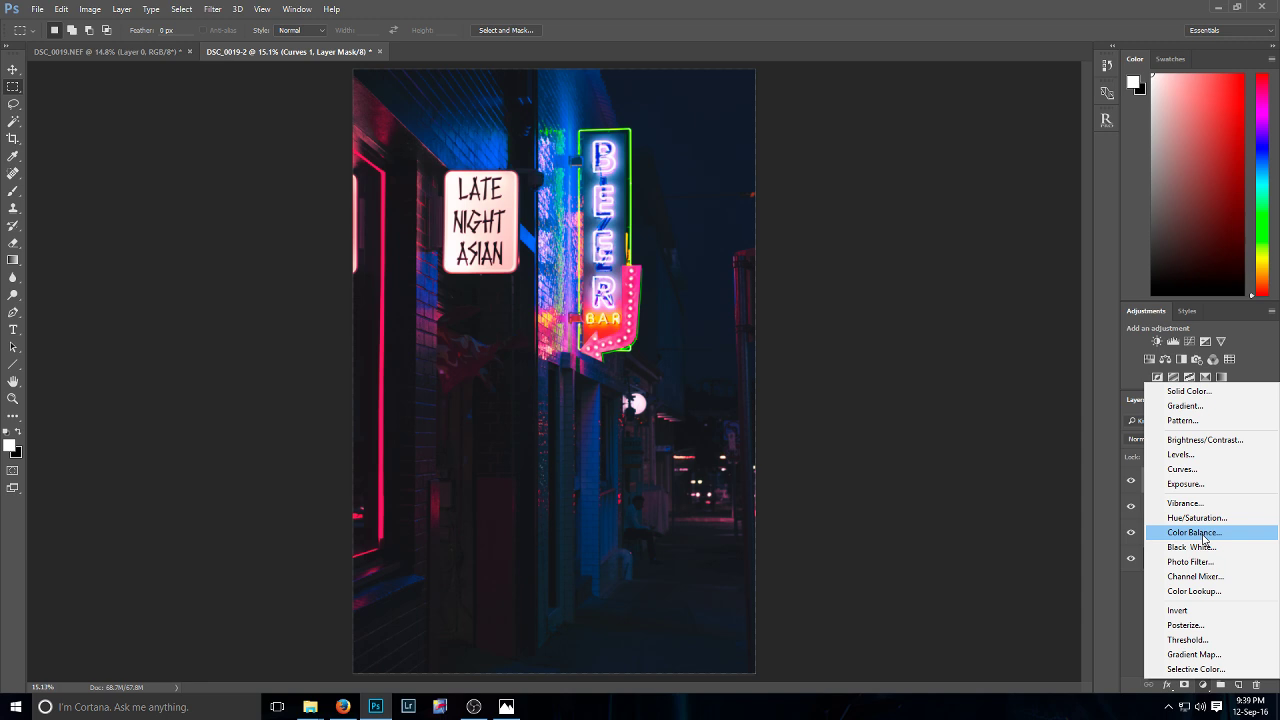
left_click(1197, 518)
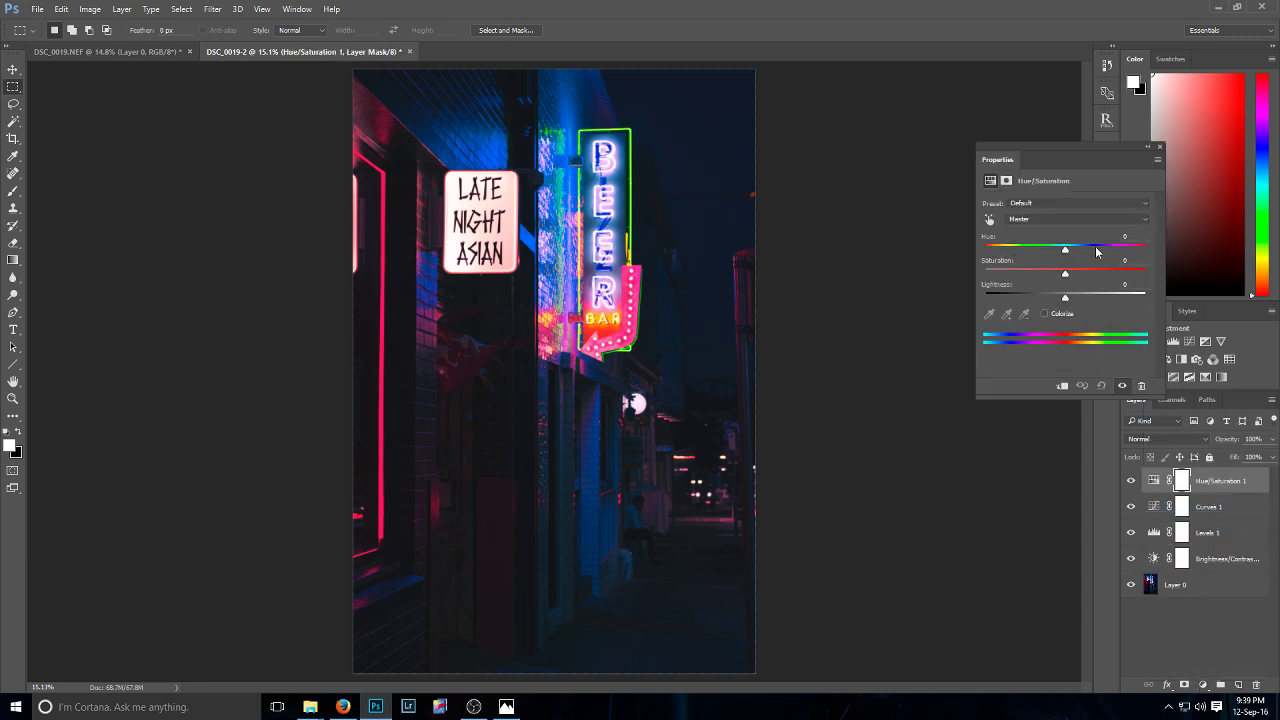
mouse_move(1066, 251)
left_mouse_down()
mouse_move(1053, 257)
mouse_move(1064, 275)
left_mouse_up()
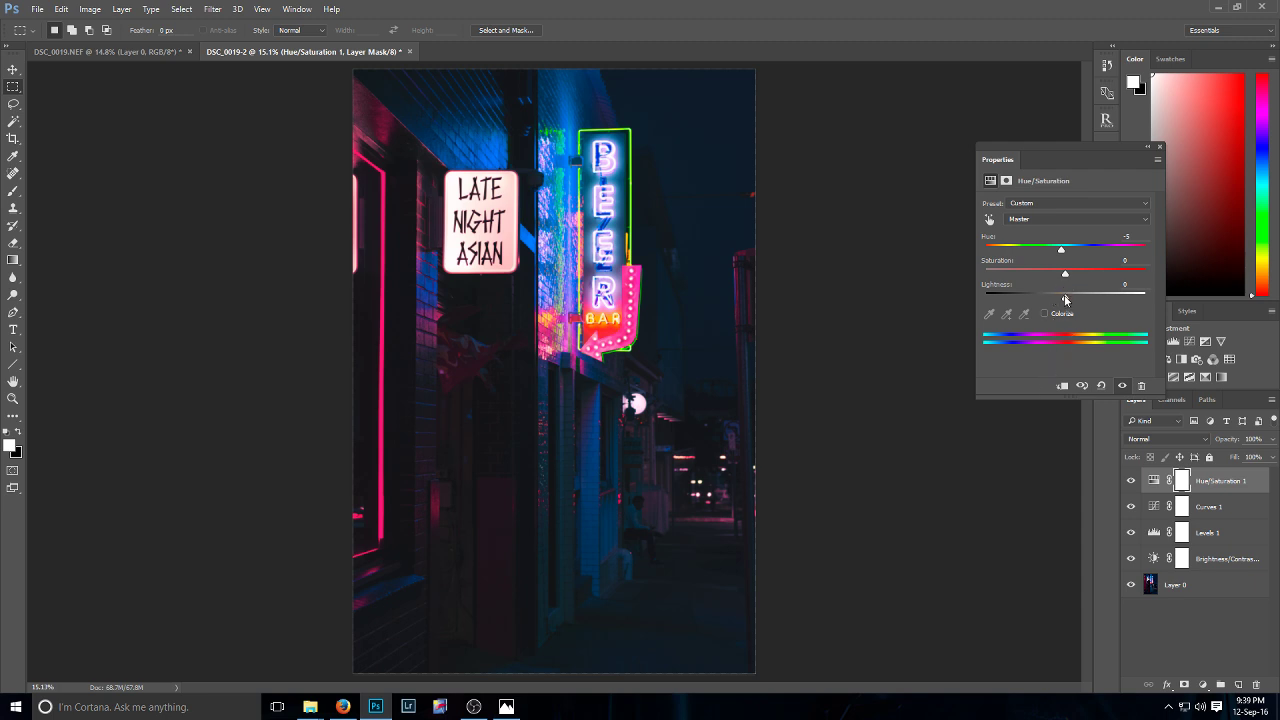
left_click_drag(1064, 297, 1067, 300)
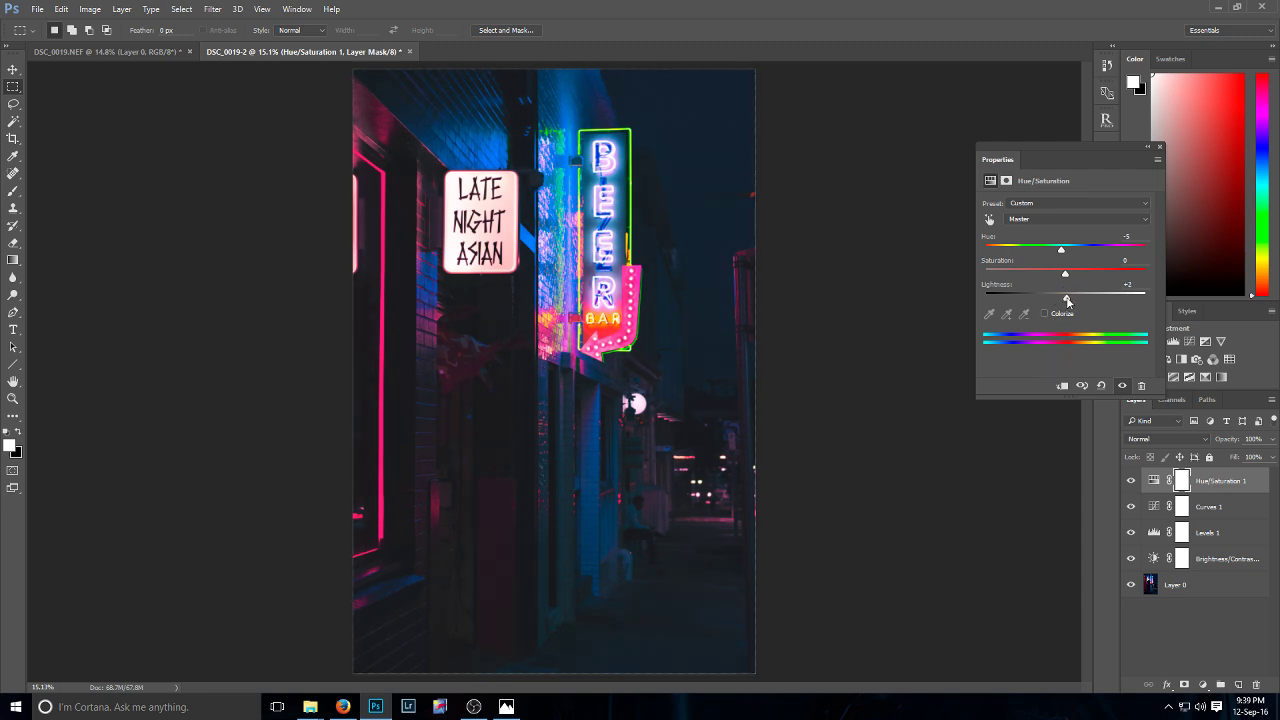
left_click(1159, 147)
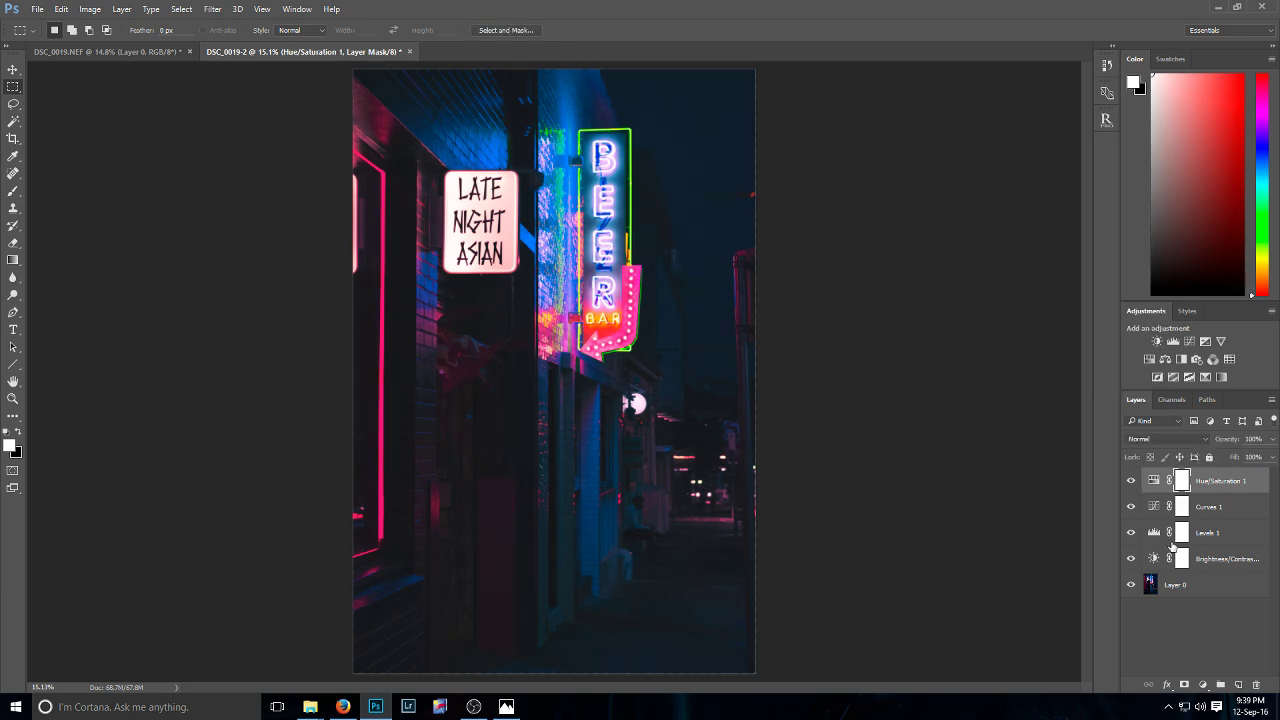
left_click(1204, 682)
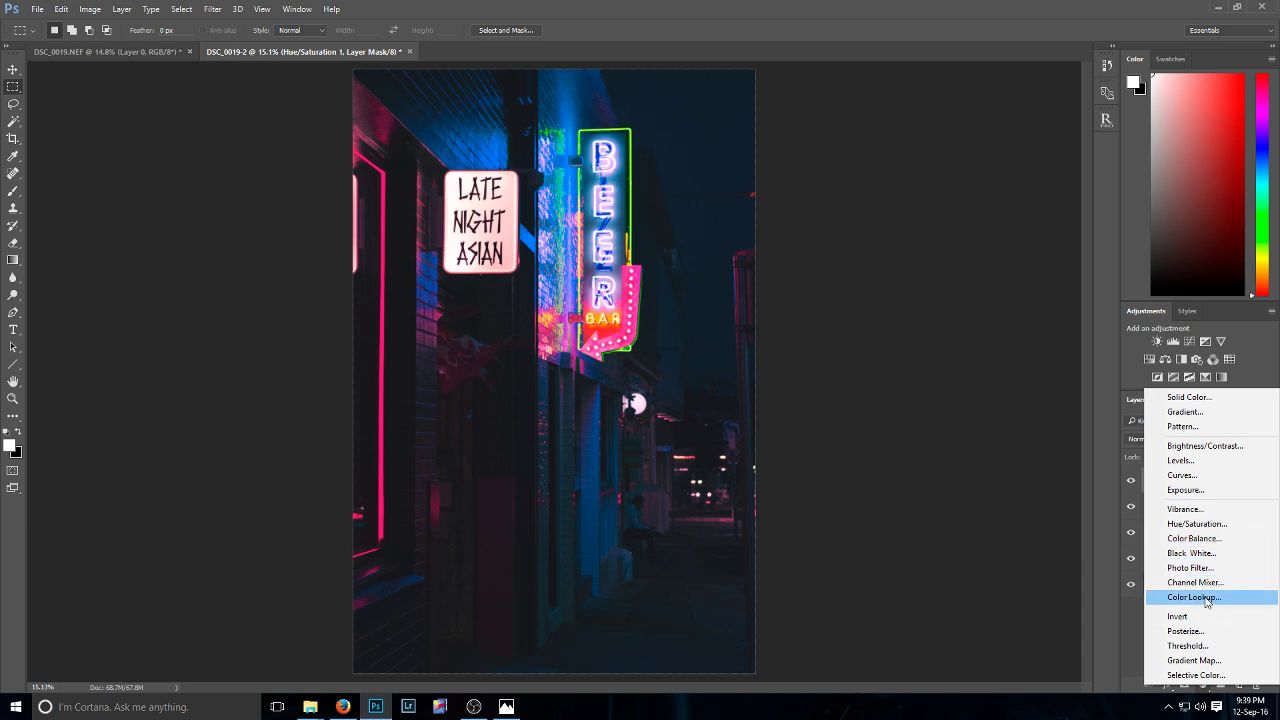
- Add Color Balance with Midtones Cyan-Red -7 and Highlights Cyan -3, Magenta -14, Blue +2
left_click(1203, 540)
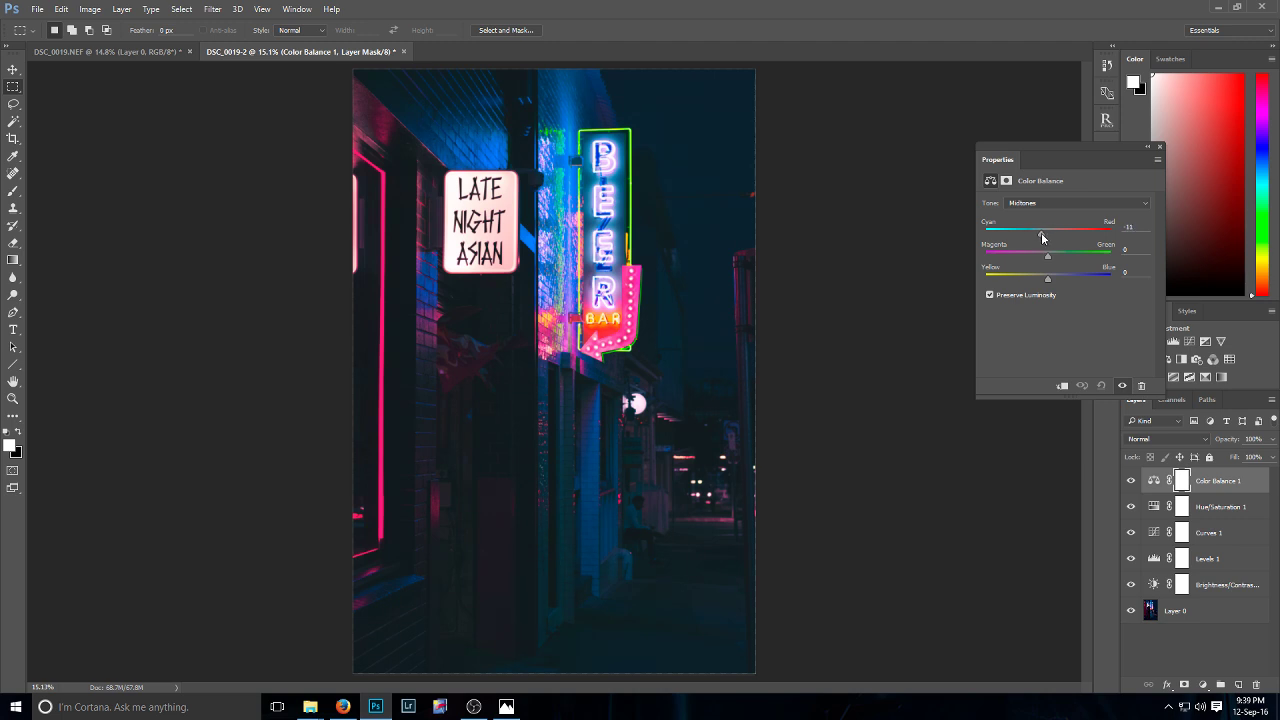
left_click_drag(1042, 237, 1049, 285)
left_click(1064, 208)
left_click(1063, 232)
left_click_drag(1050, 233, 1050, 242)
left_click_drag(1047, 259, 1023, 274)
left_click(1050, 281)
- Tweak the Color Balance shadows slightly toward red and set Yellow–Blue to +1
left_click(1060, 203)
left_click(1060, 214)
left_click_drag(1049, 239, 1050, 240)
left_click_drag(1046, 284, 1045, 284)
- Hide all adjustment layers, then toggle Curves 1 on and off to compare
left_click(1160, 147)
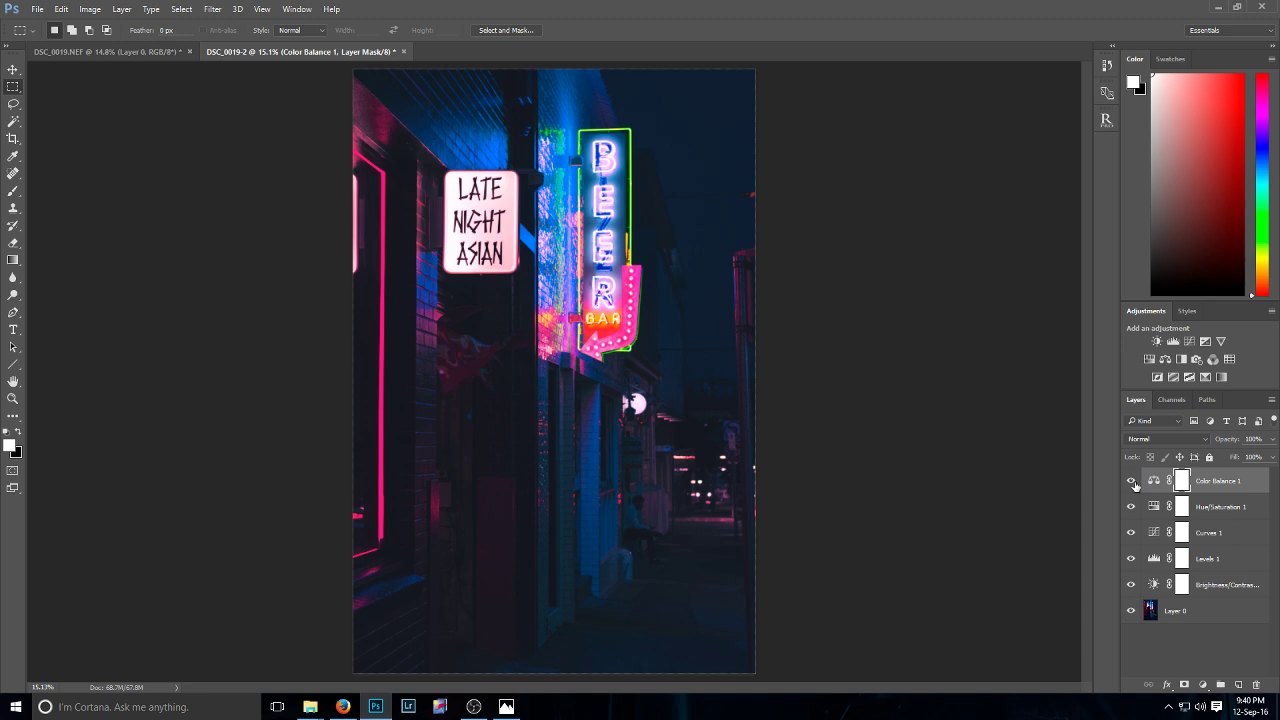
left_click_drag(1131, 481, 1130, 591)
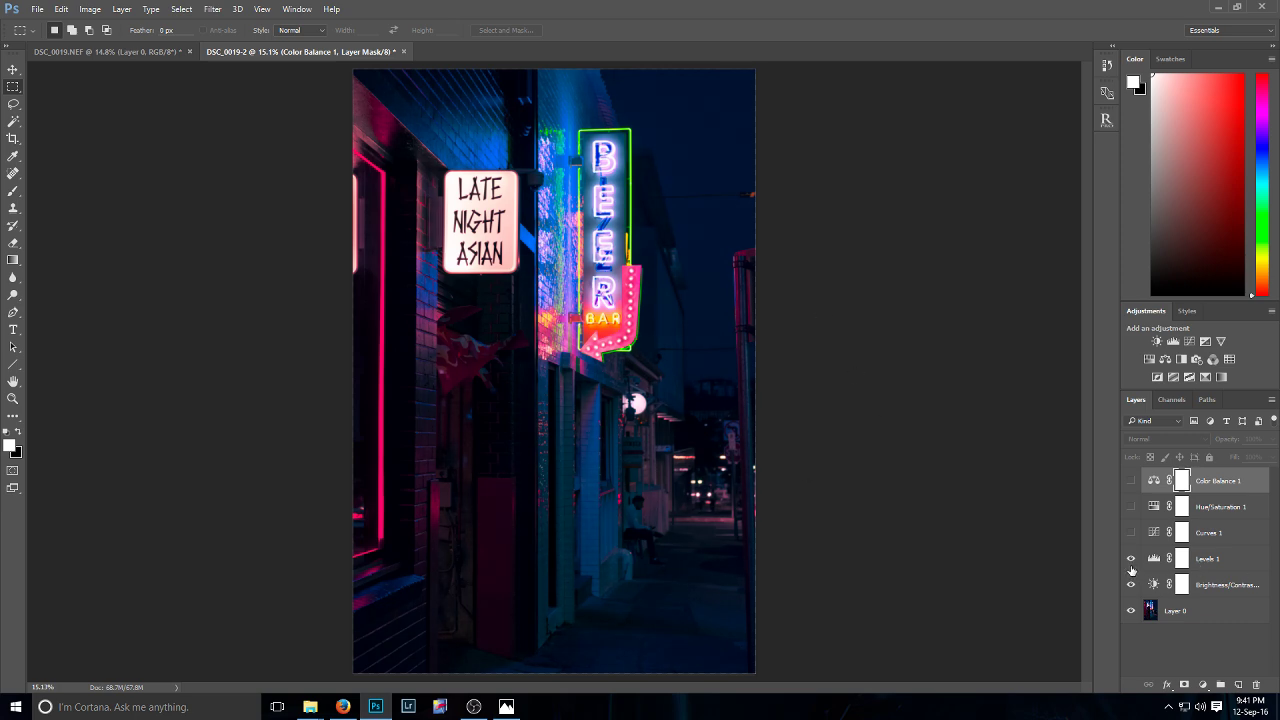
left_click(1131, 532)
left_click(1131, 532)
left_click(1131, 532)
left_click(1131, 532)
left_click(1131, 532)
left_click(1131, 532)
left_click(1131, 532)
- Toggle Hue/Saturation 1 and Color Balance 1, leaving all five adjustment layers visible
left_click(1131, 510)
left_click(1131, 510)
left_click(1131, 510)
left_click(1131, 510)
left_click(1131, 510)
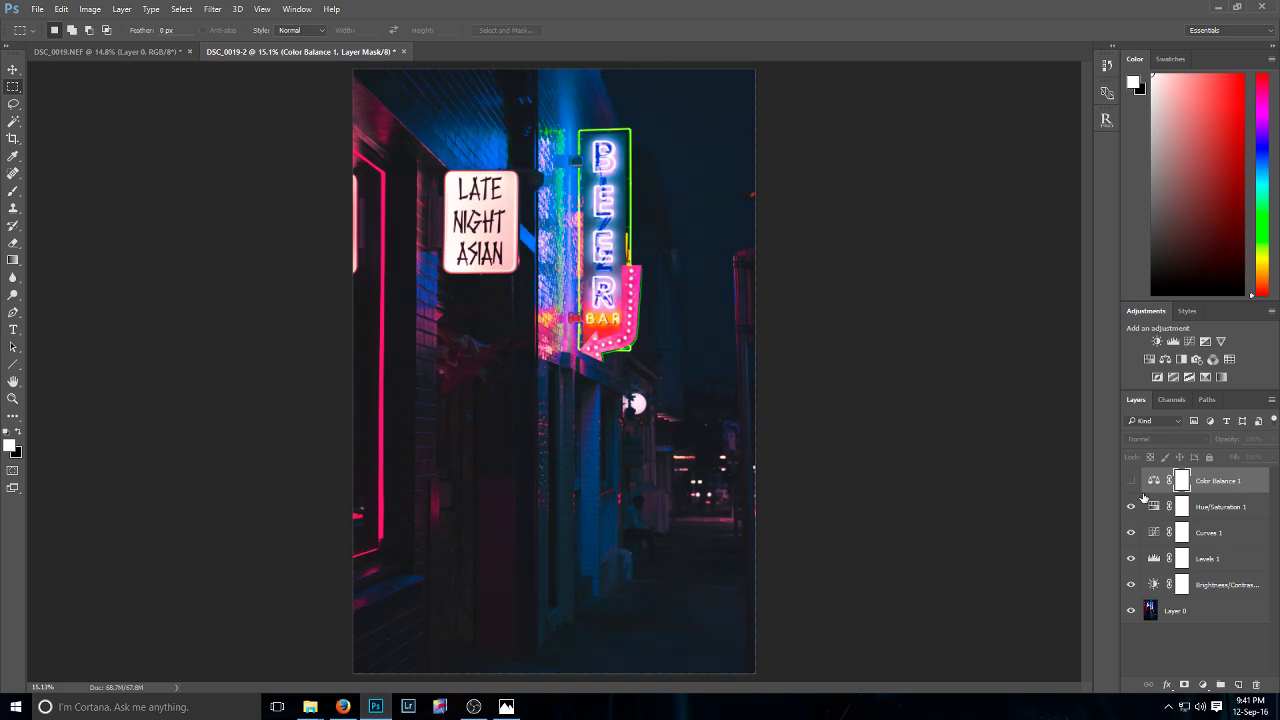
left_click(1132, 482)
left_click(1132, 482)
left_click(1132, 482)
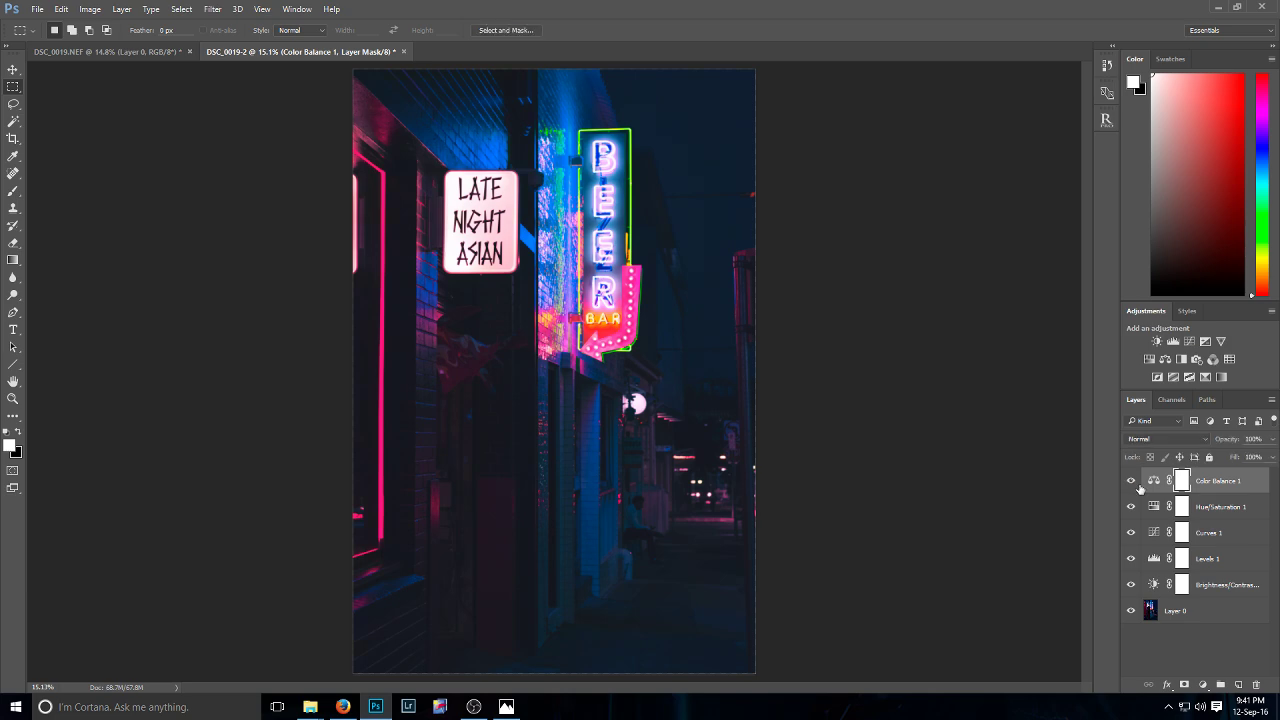
scroll(578, 270, "up", 4)
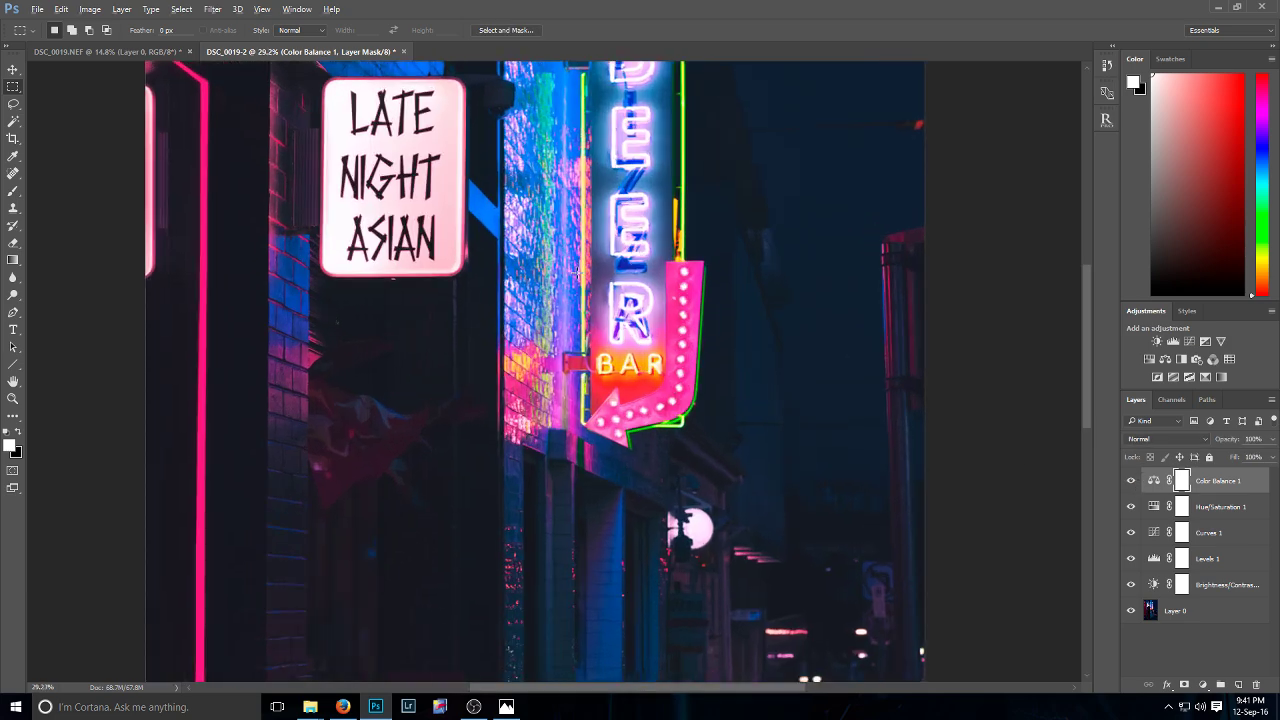
scroll(578, 270, "up", 5)
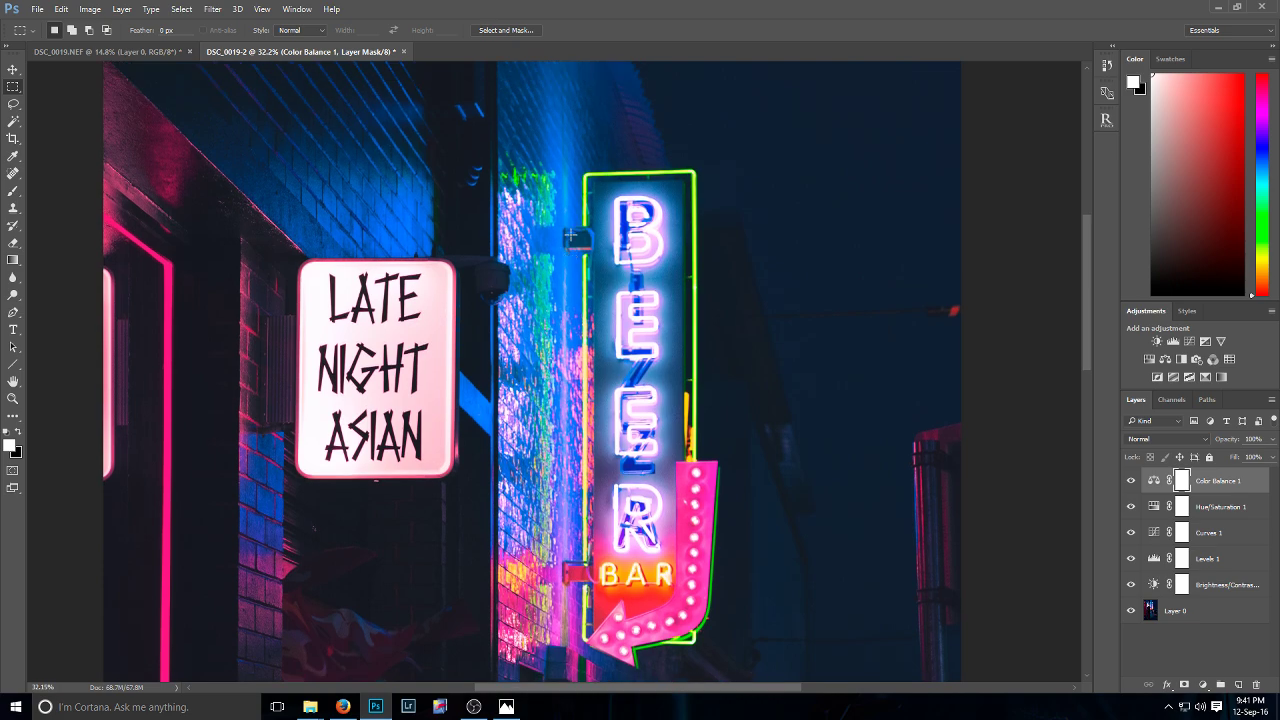
scroll(570, 236, "up", 2)
scroll(572, 255, "down", 3)
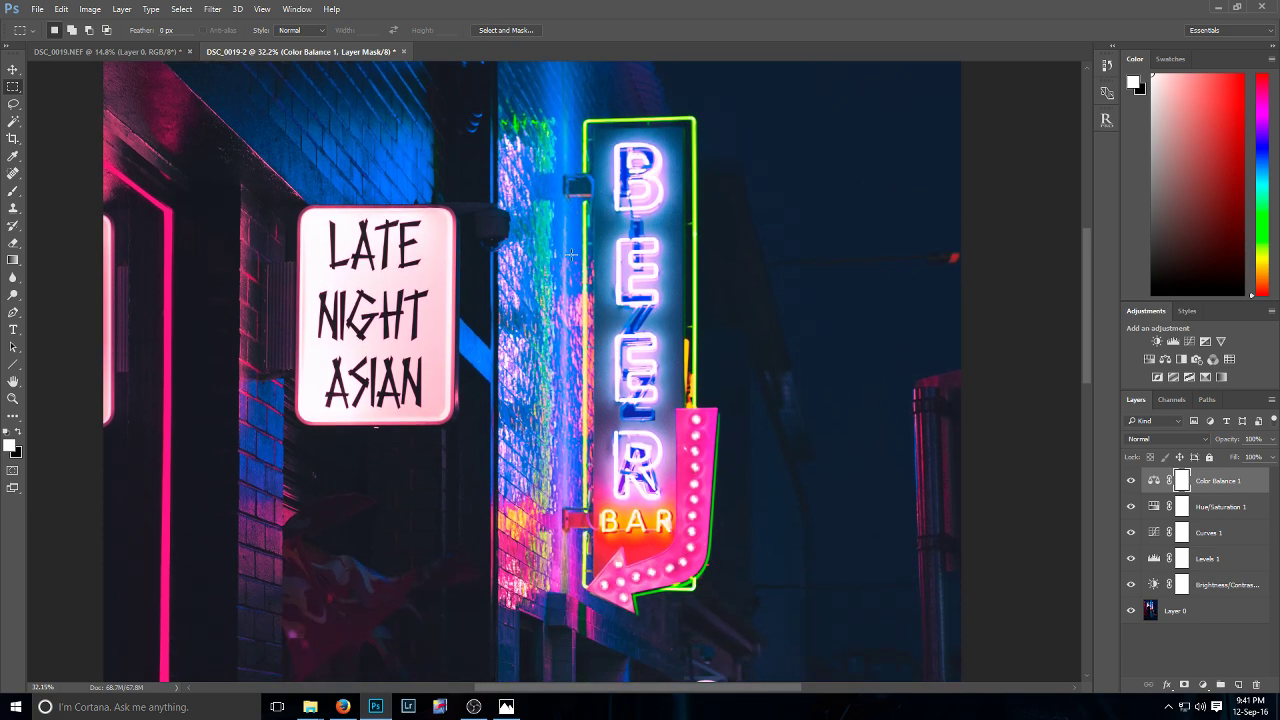
scroll(572, 255, "down", 5)
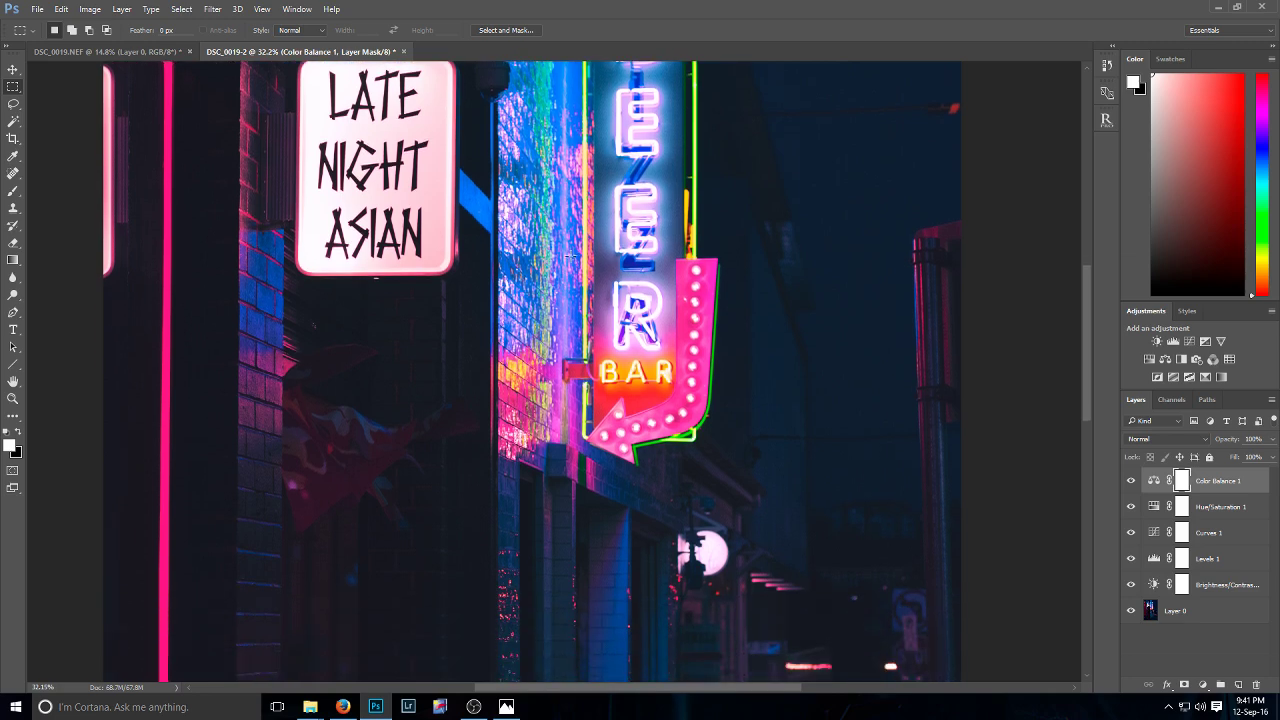
scroll(572, 255, "down", 15)
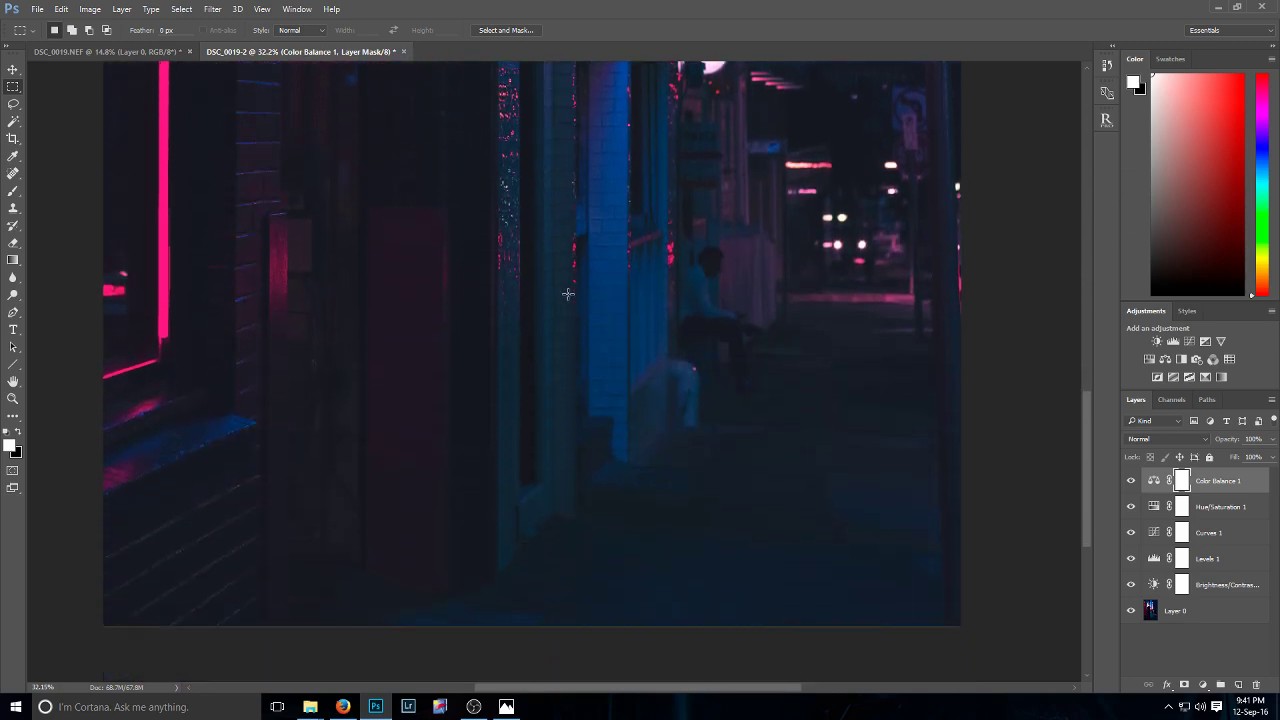
scroll(567, 294, "down", 1)
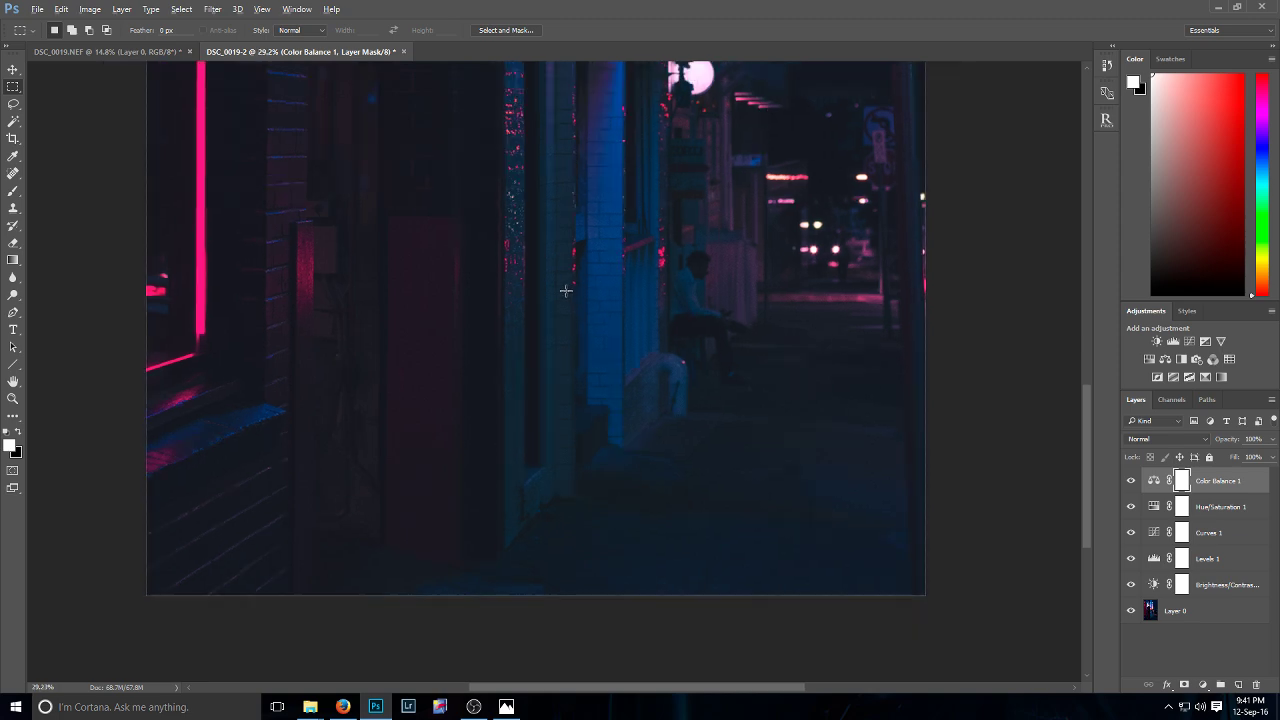
scroll(566, 290, "up", 2)
scroll(570, 291, "up", 7)
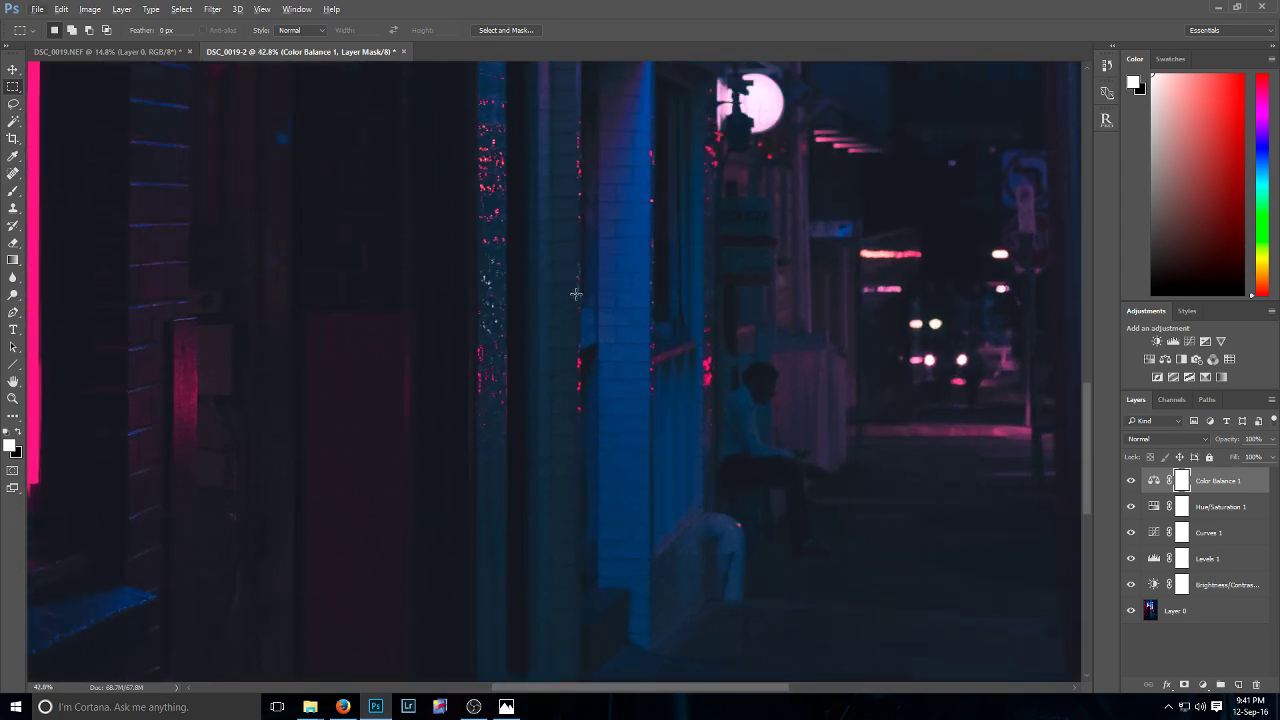
scroll(576, 293, "up", 2)
scroll(574, 292, "down", 2)
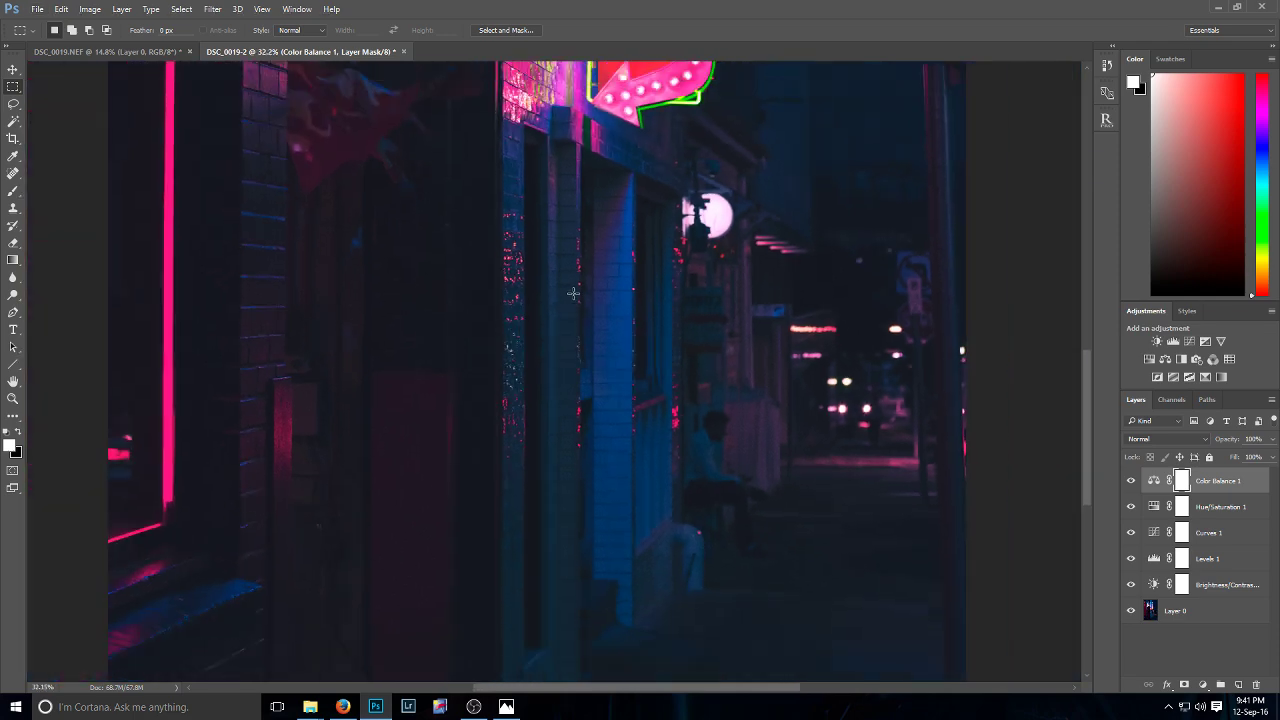
scroll(573, 292, "down", 4)
scroll(581, 418, "up", 1)
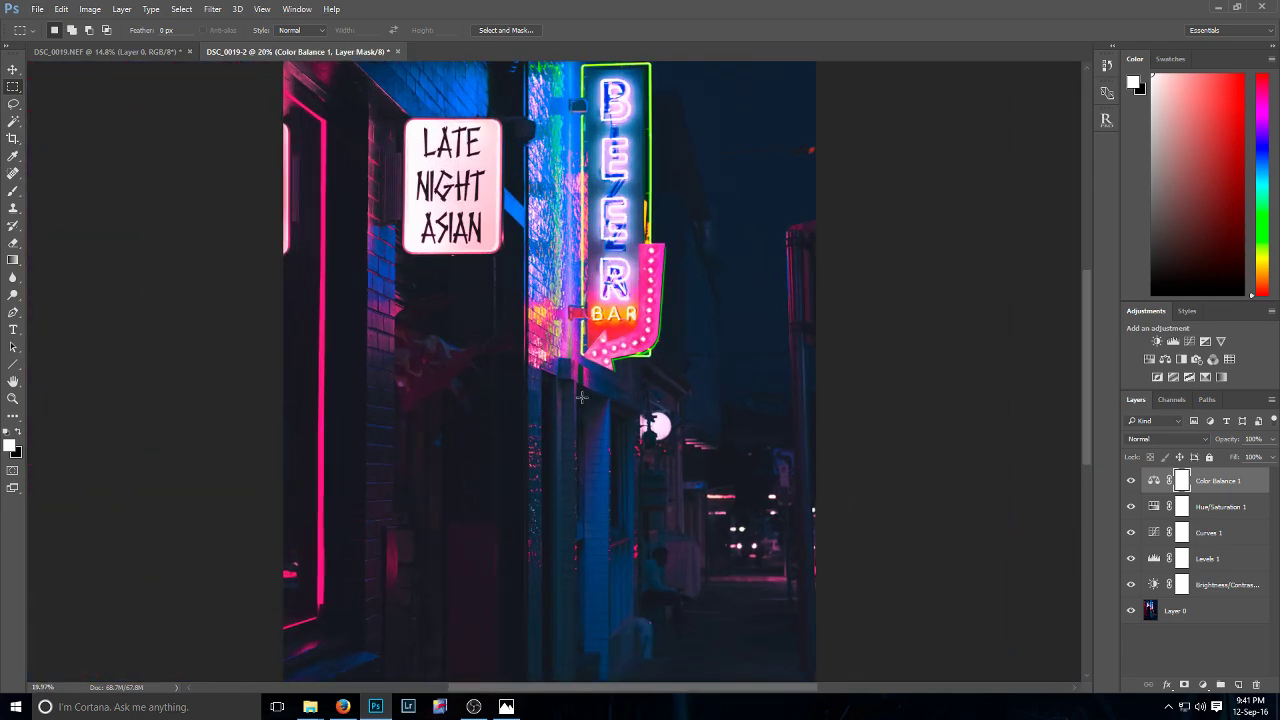
scroll(581, 418, "up", 4)
scroll(568, 441, "down", 3)
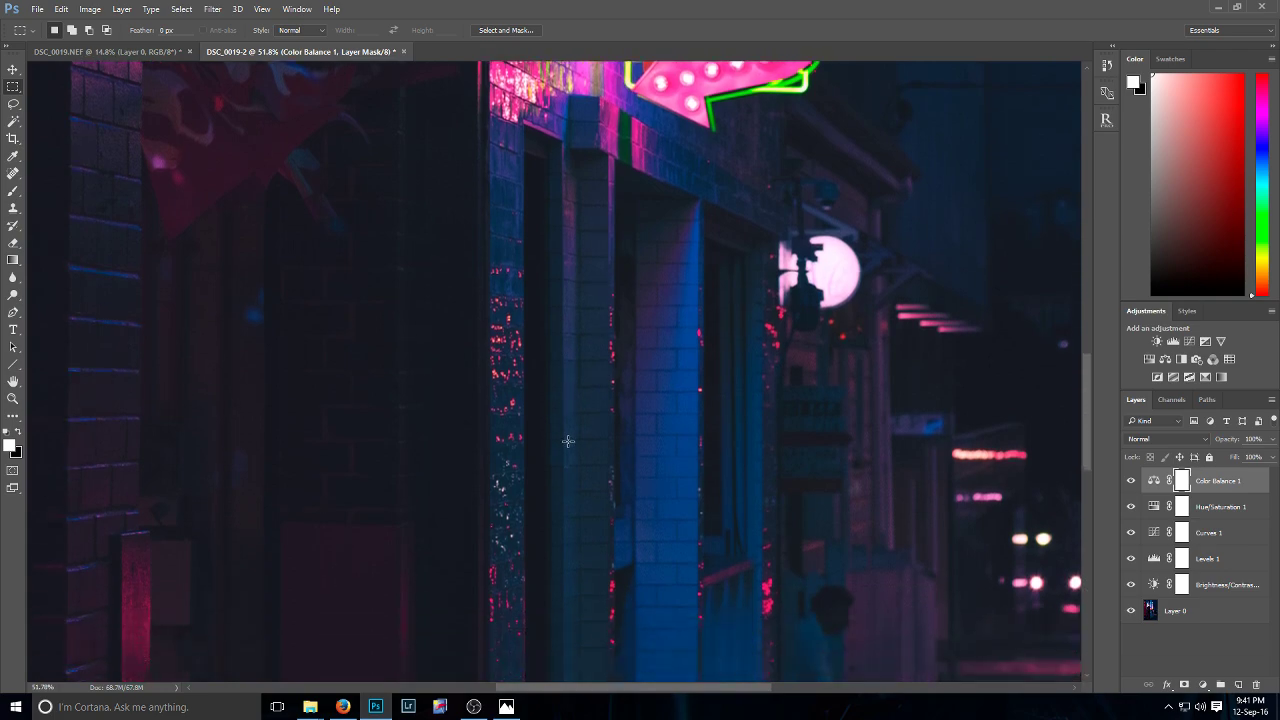
scroll(568, 441, "down", 4)
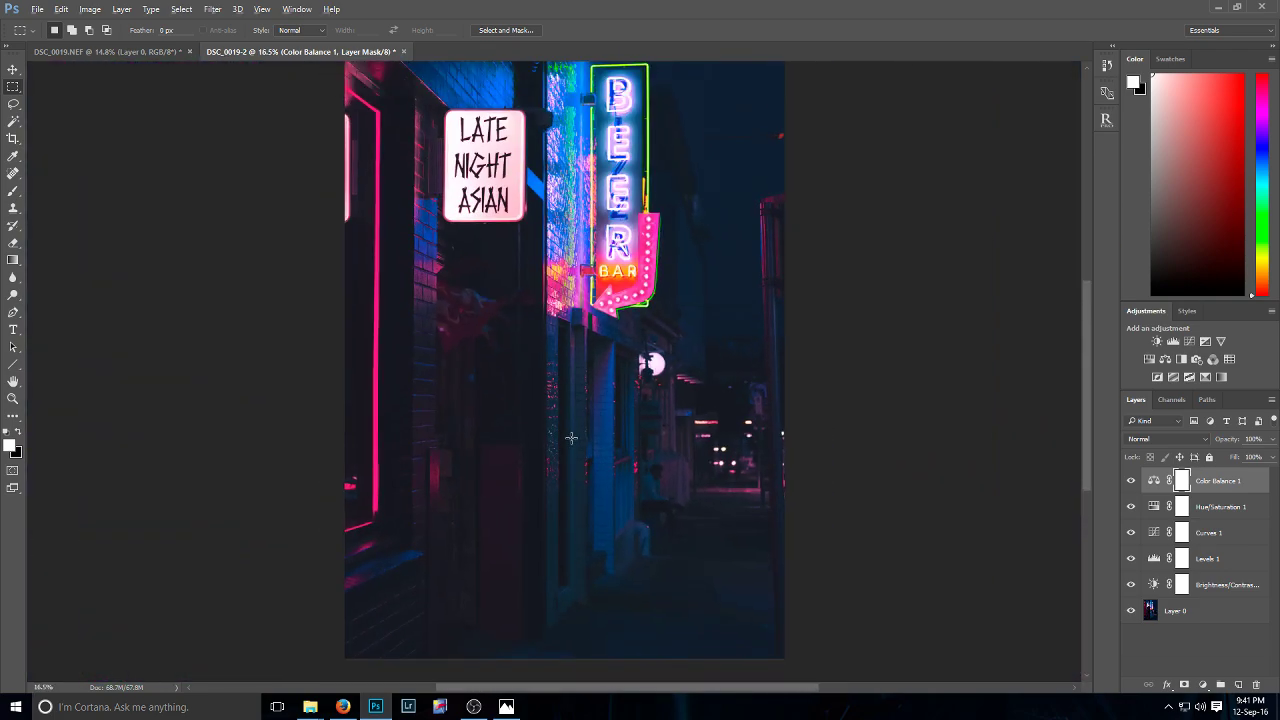
scroll(571, 437, "up", 4)
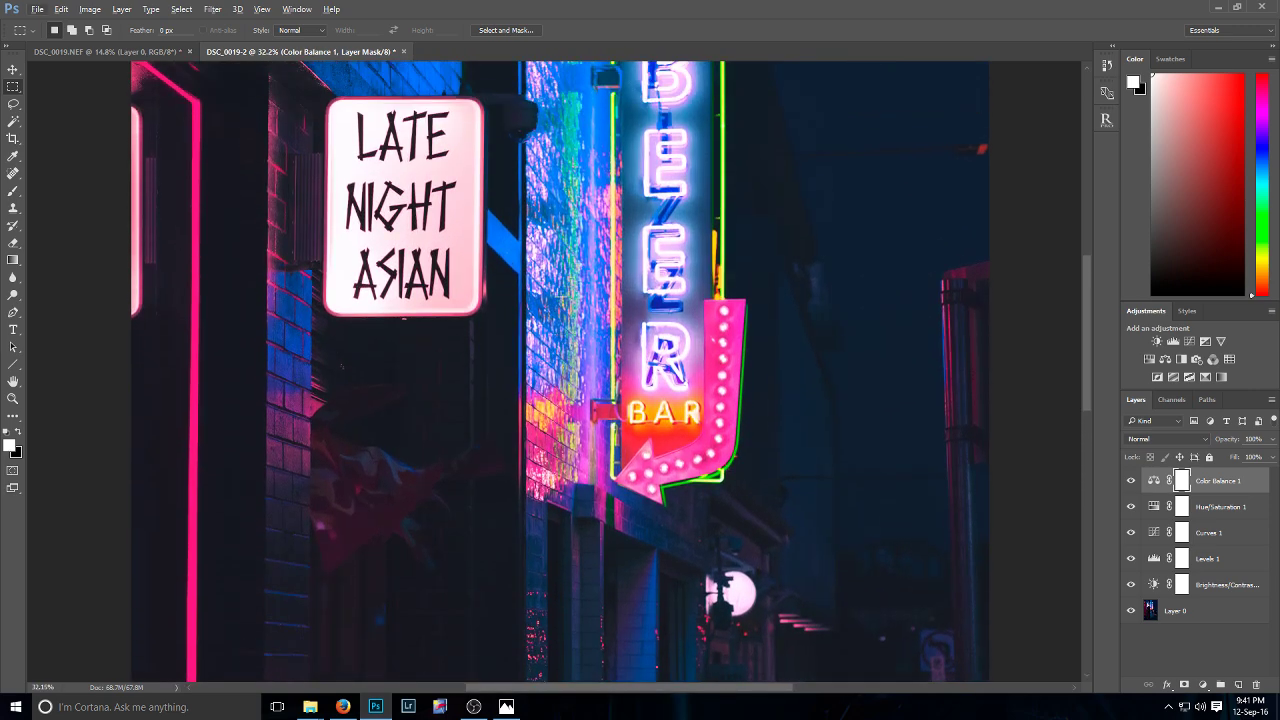
scroll(565, 297, "up", 5)
scroll(573, 298, "down", 3)
scroll(576, 302, "down", 4)
scroll(570, 318, "down", 2)
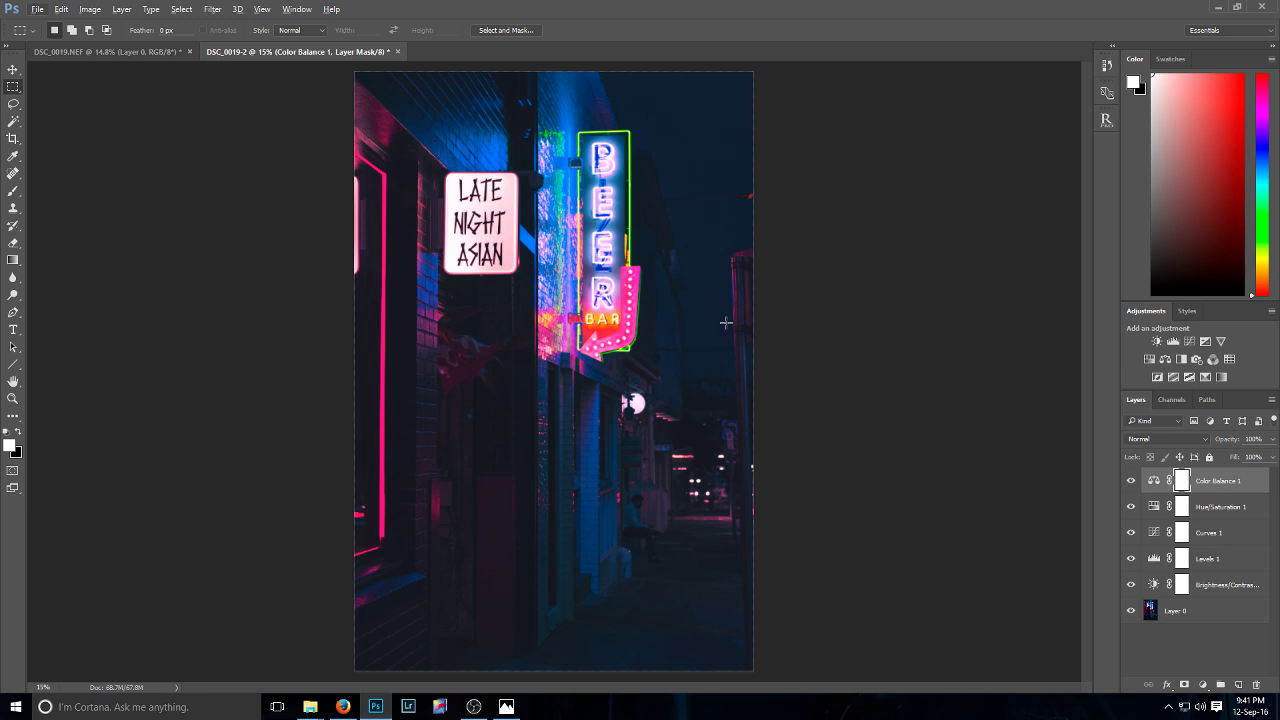
- Flip between the DSC_0019-2 and DSC_0019.NEF tabs, ending on the original DSC_0019.NEF
left_click(141, 52)
left_click(215, 51)
left_click(146, 51)
left_click(290, 51)
left_click(160, 51)
left_click(233, 51)
left_click(116, 51)
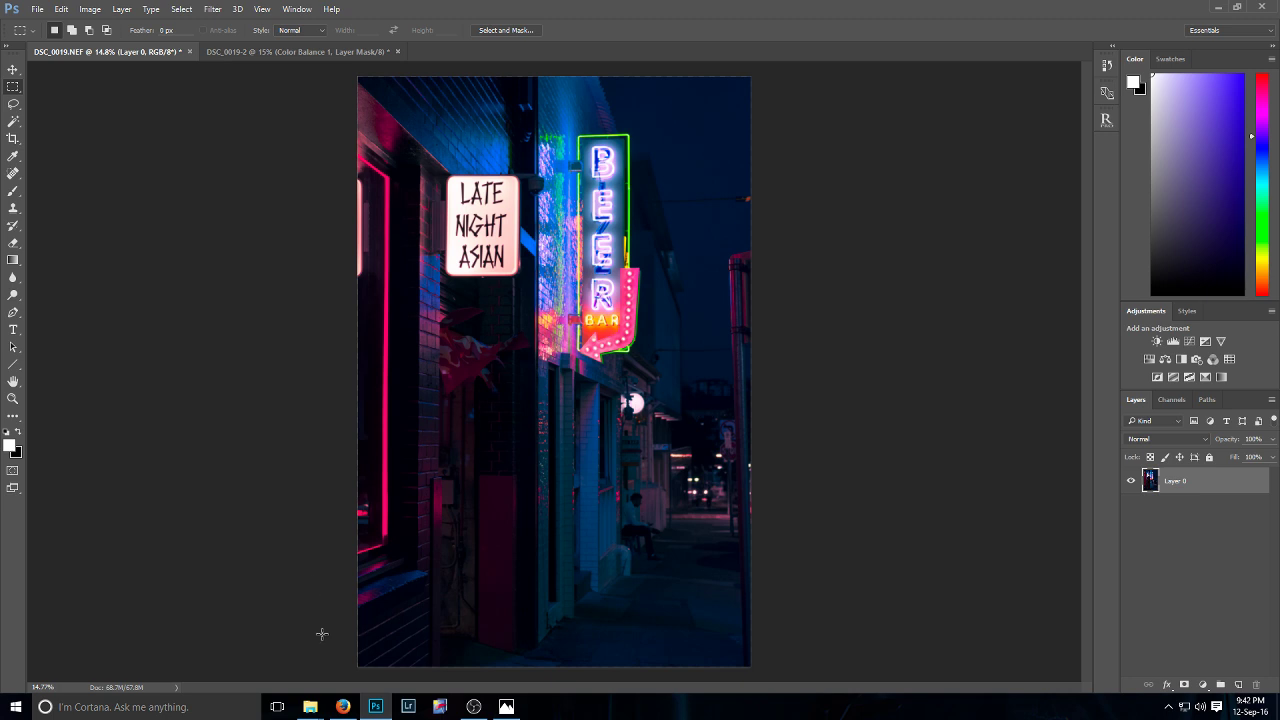
mouse_move(310, 706)
key("ctrl+shift+a")
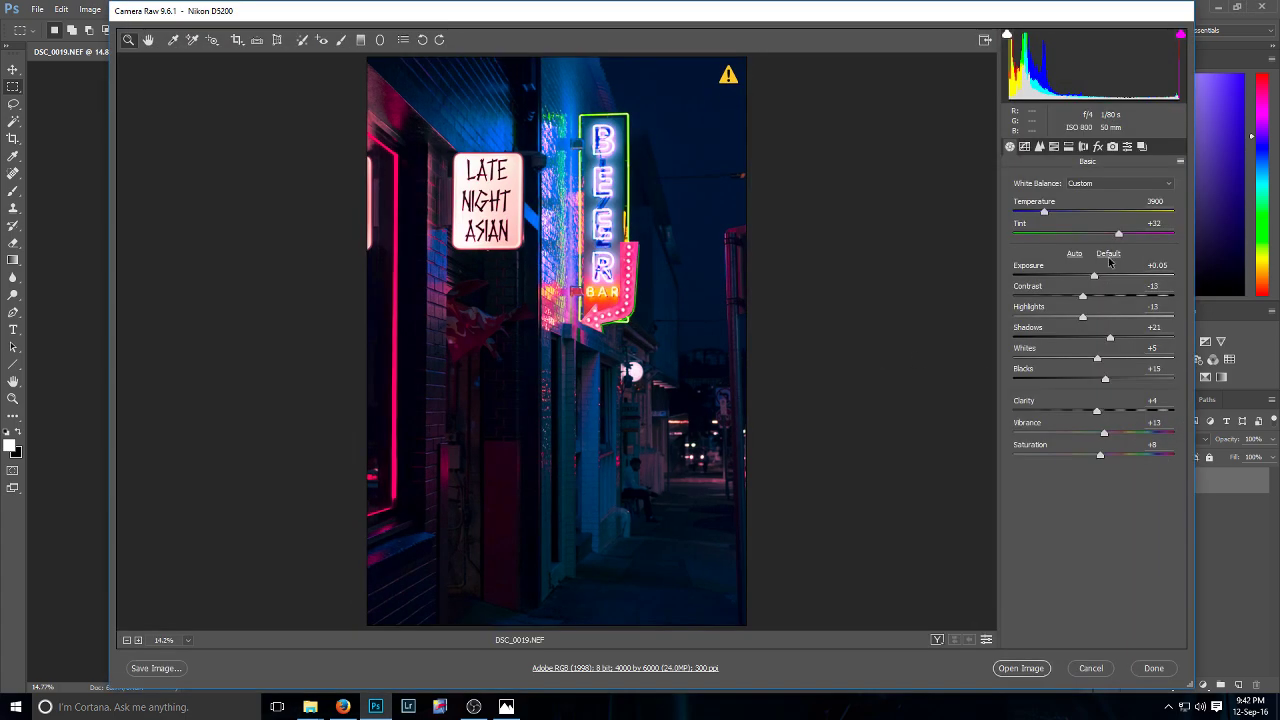
left_click(1109, 254)
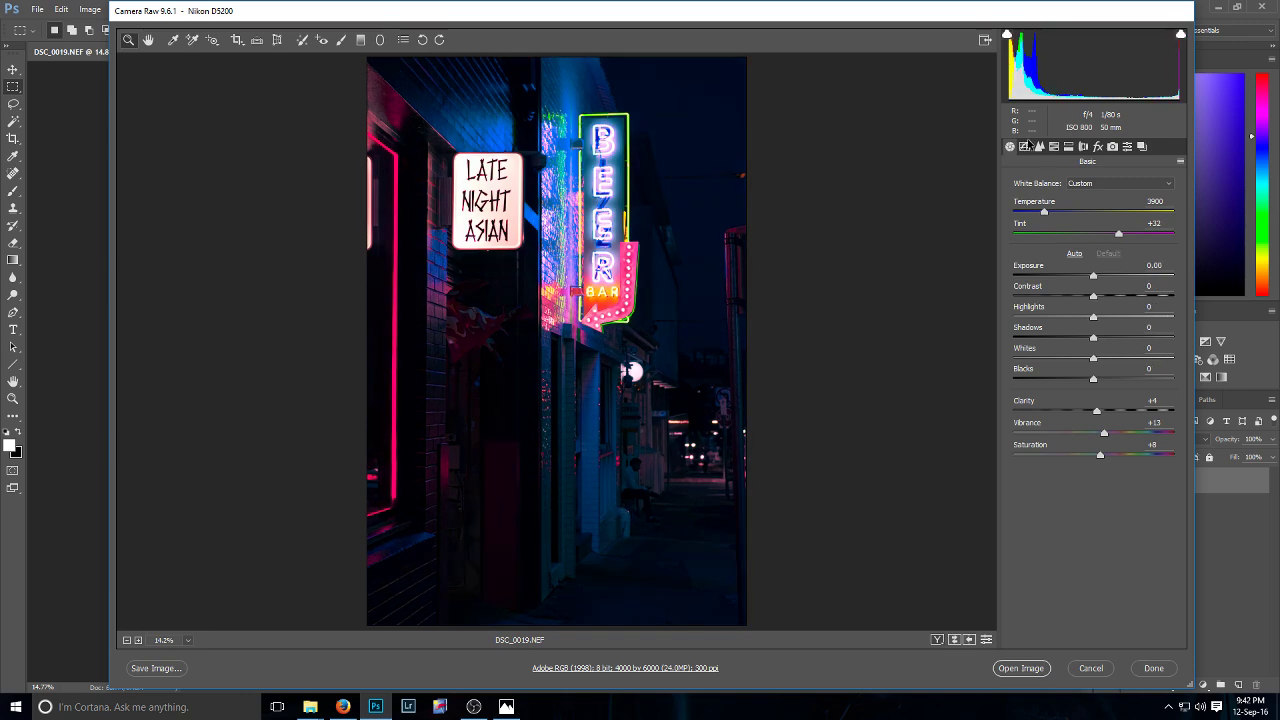
left_click(1039, 147)
left_click(1054, 148)
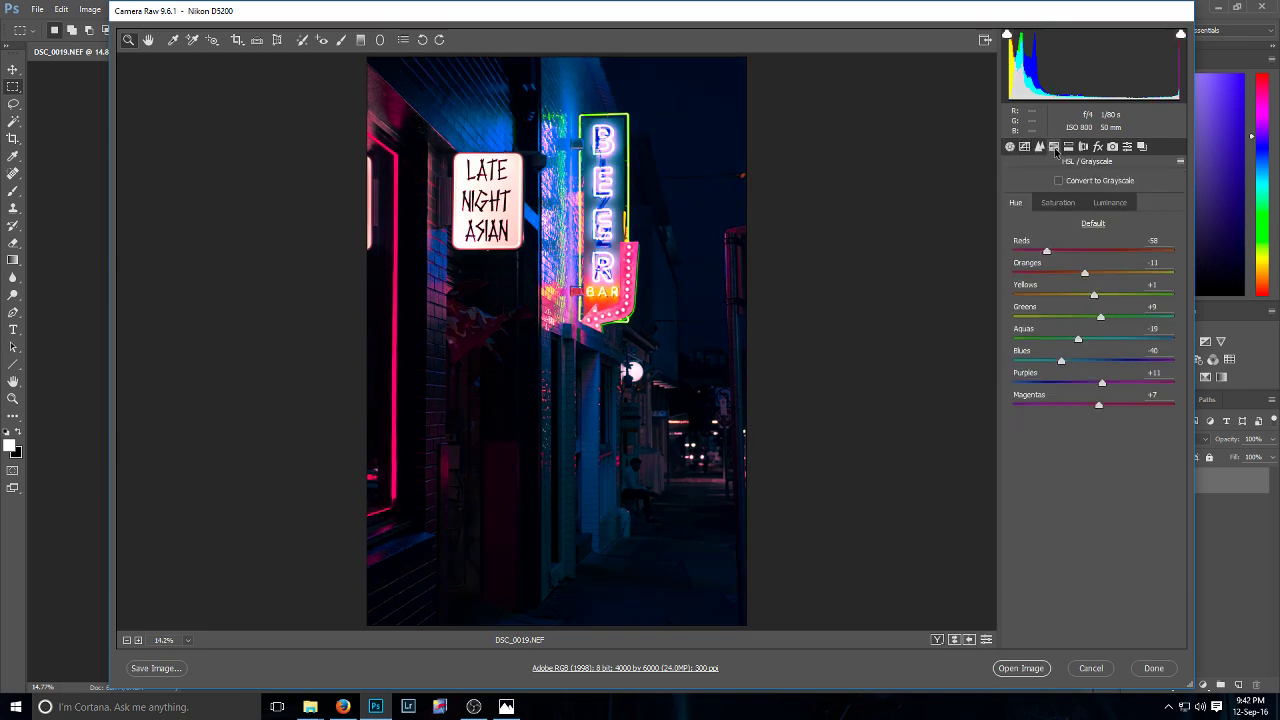
left_click(1093, 223)
left_click(1058, 202)
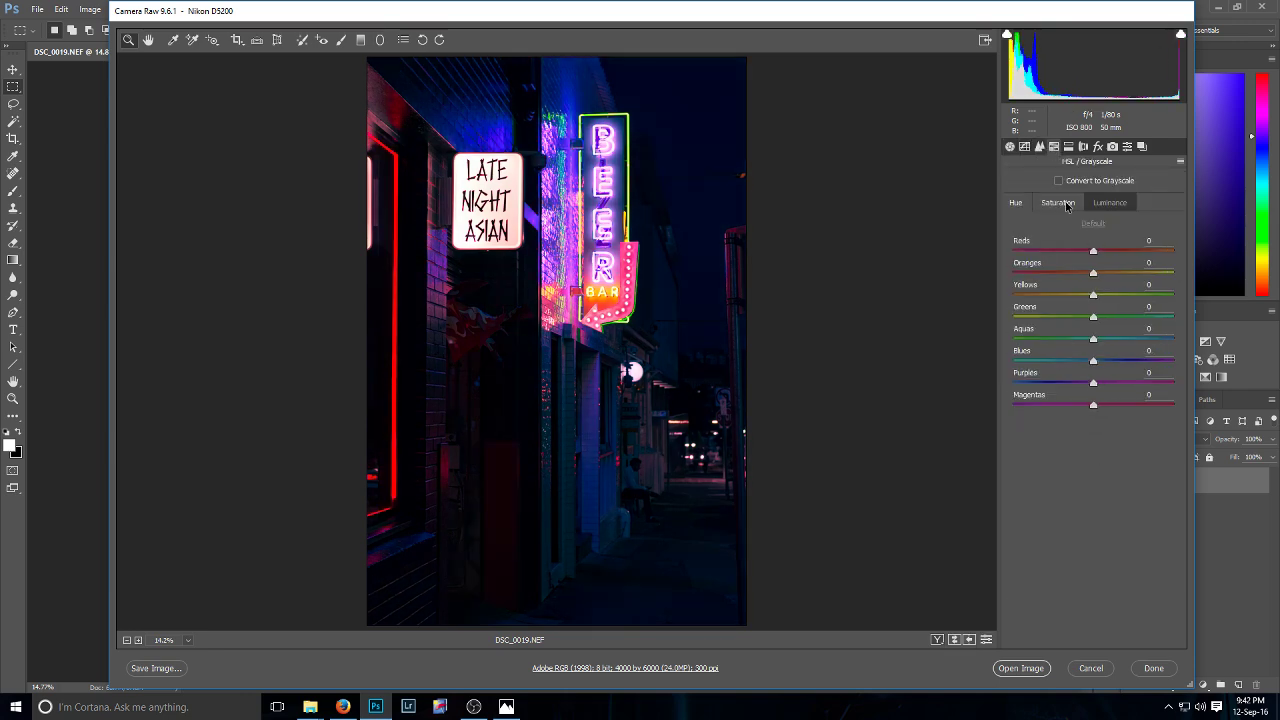
left_click(1069, 147)
left_click_drag(1119, 222, 983, 233)
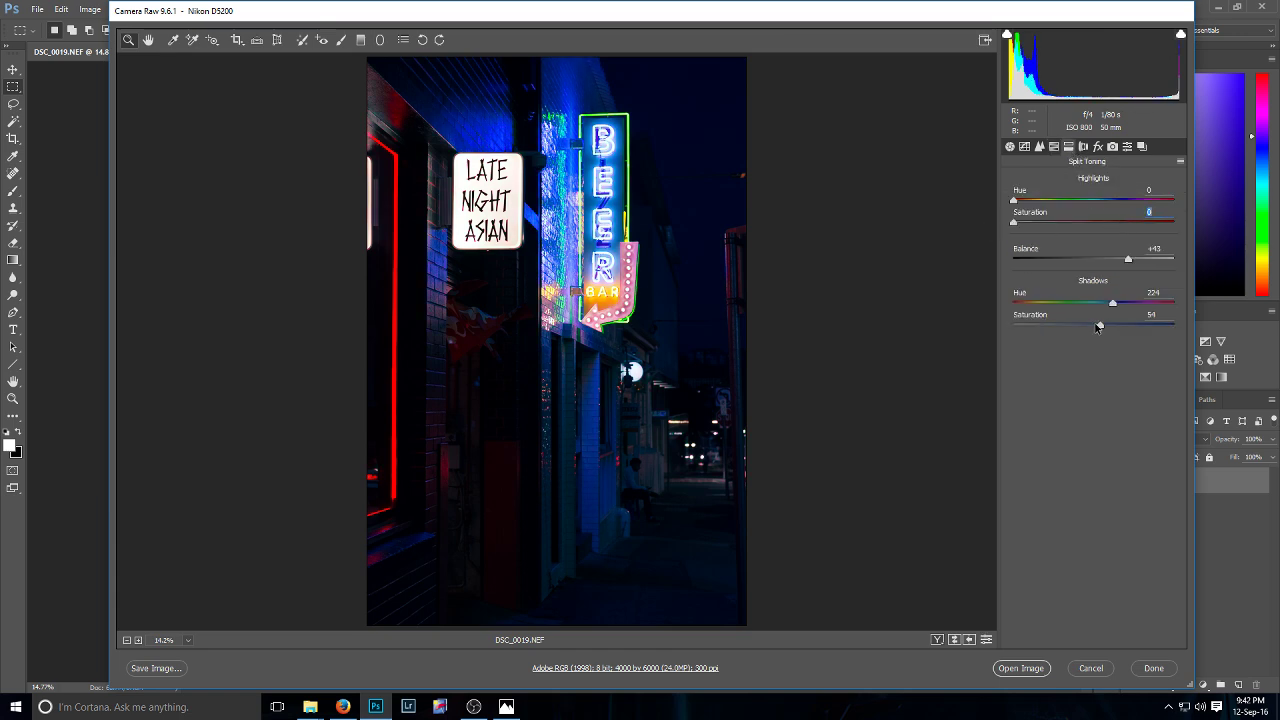
left_click(1010, 147)
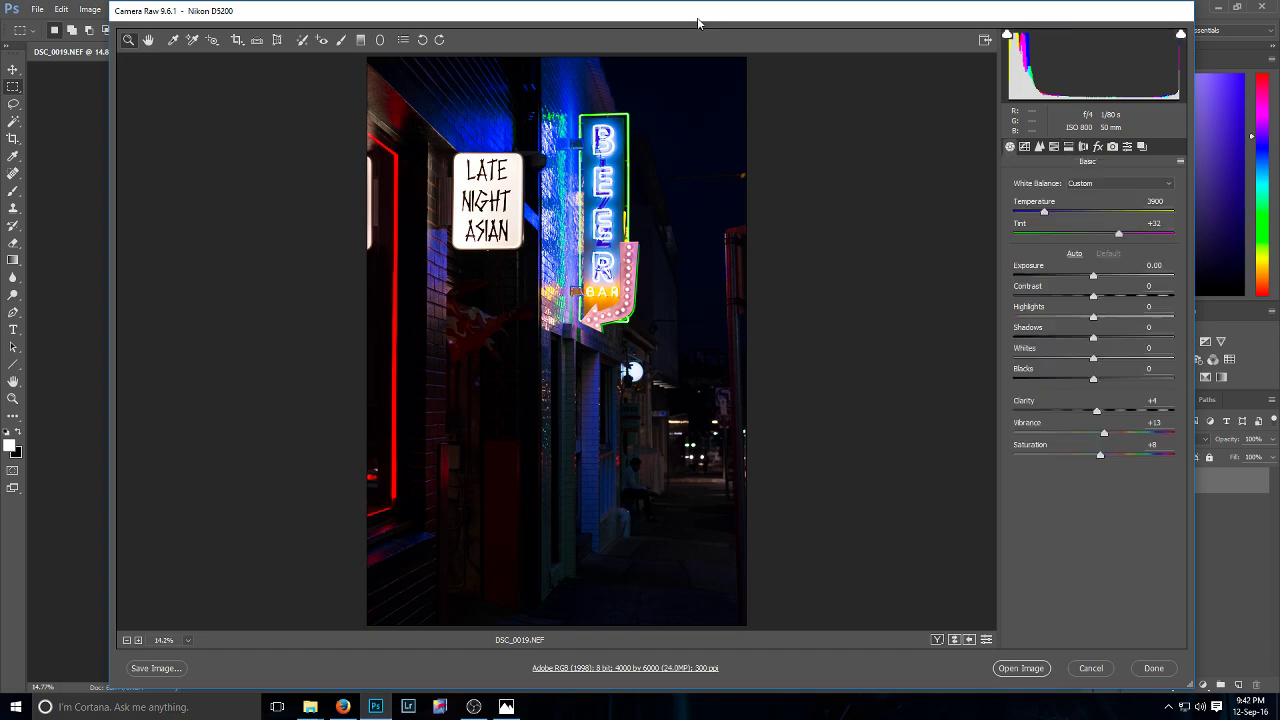
mouse_move(697, 17)
left_mouse_down()
mouse_move(986, 28)
mouse_move(707, 28)
left_mouse_up()
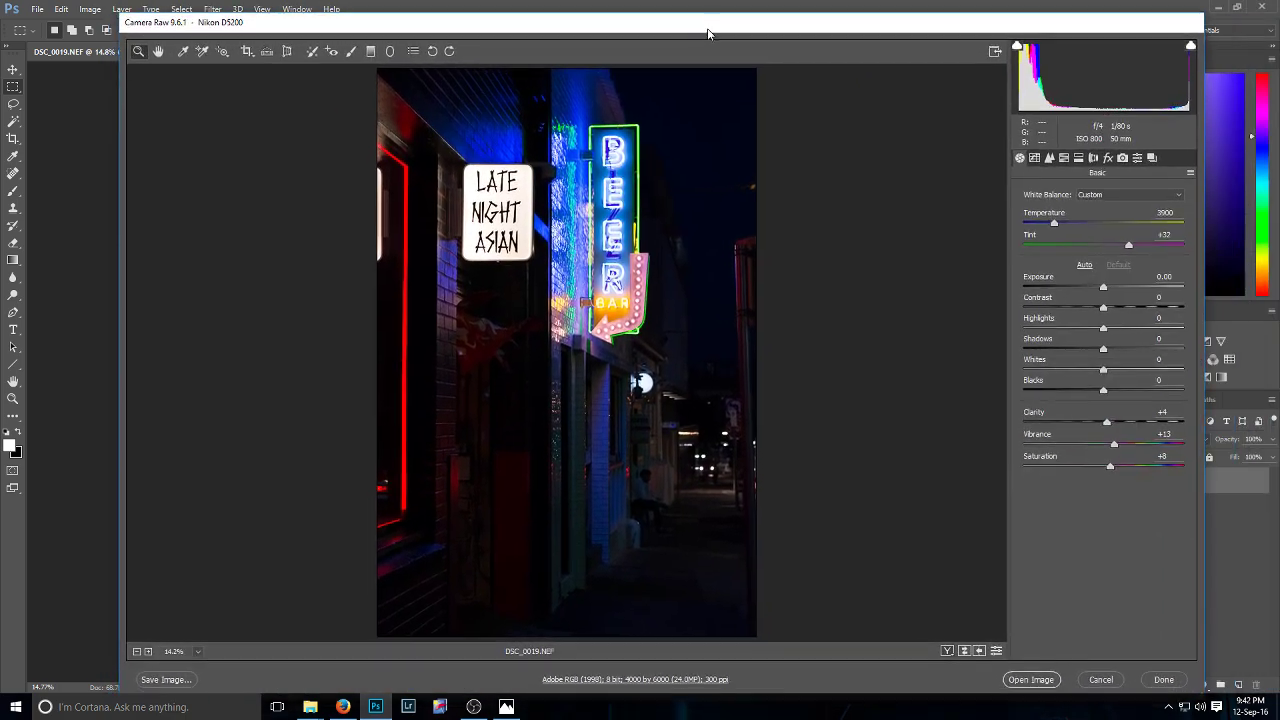
left_click(1109, 467)
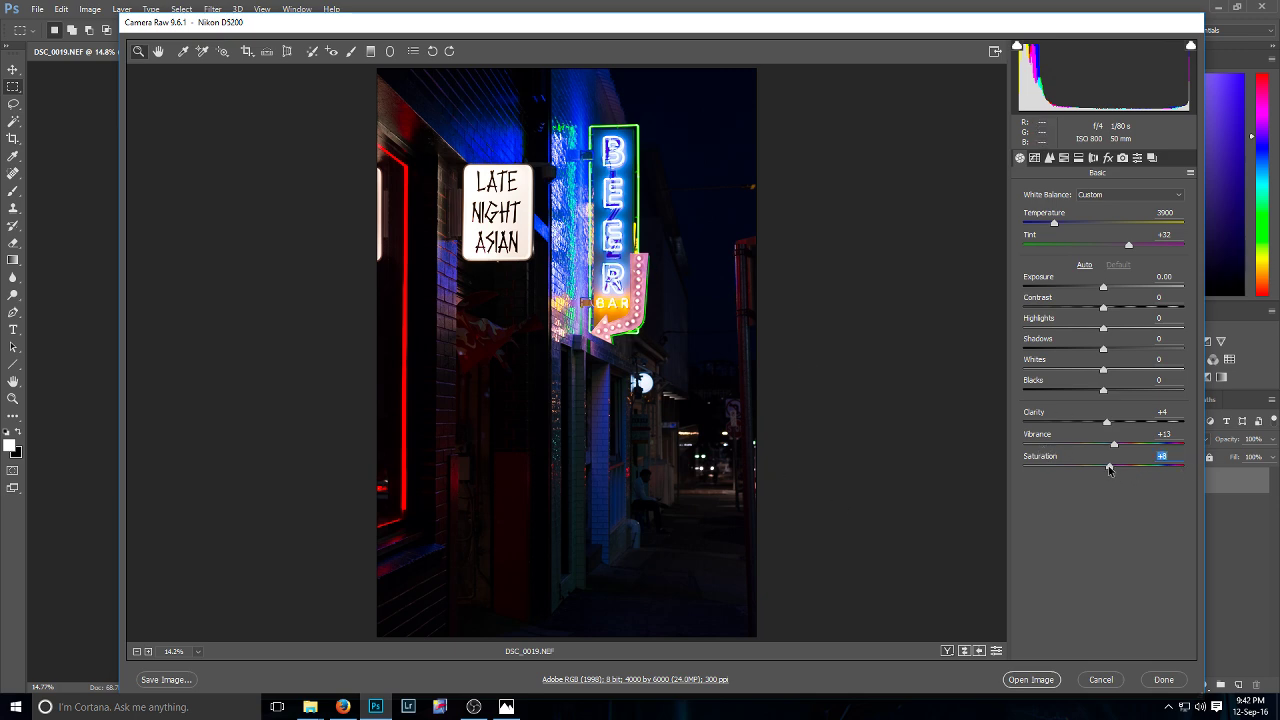
type("0")
left_click(1164, 433)
type("0")
left_click(1162, 412)
type("0")
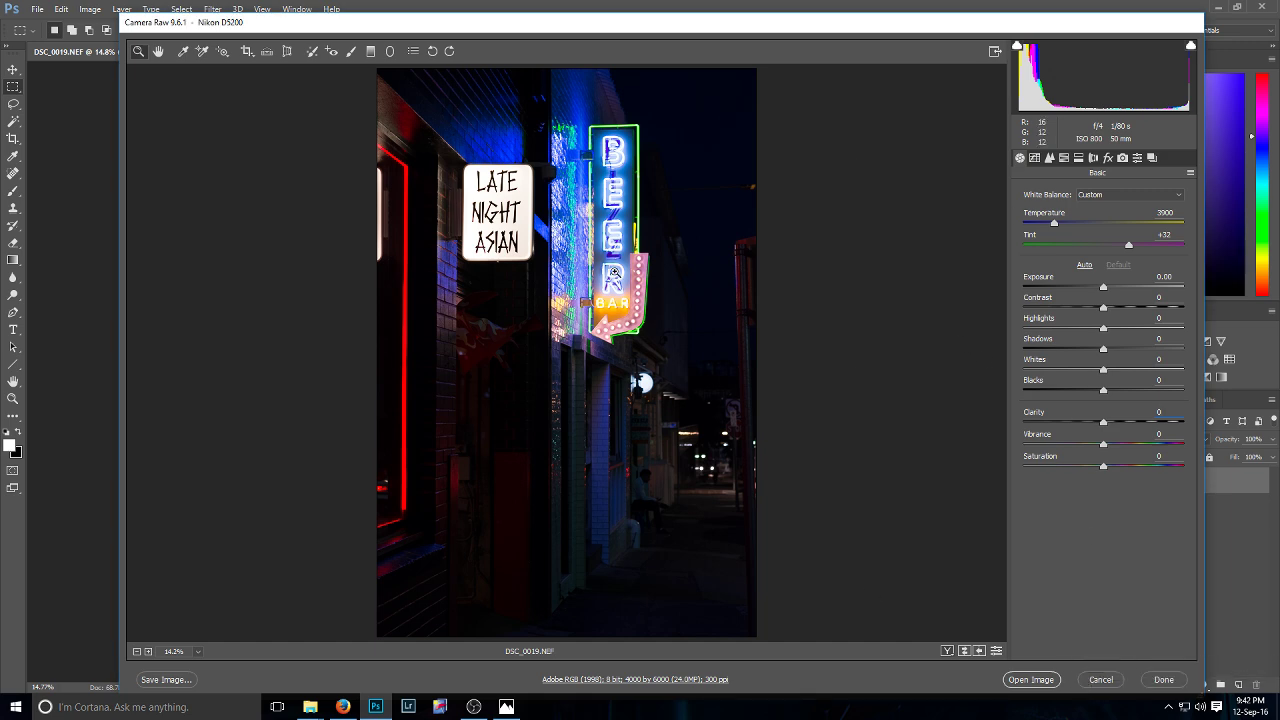
left_click(1101, 679)
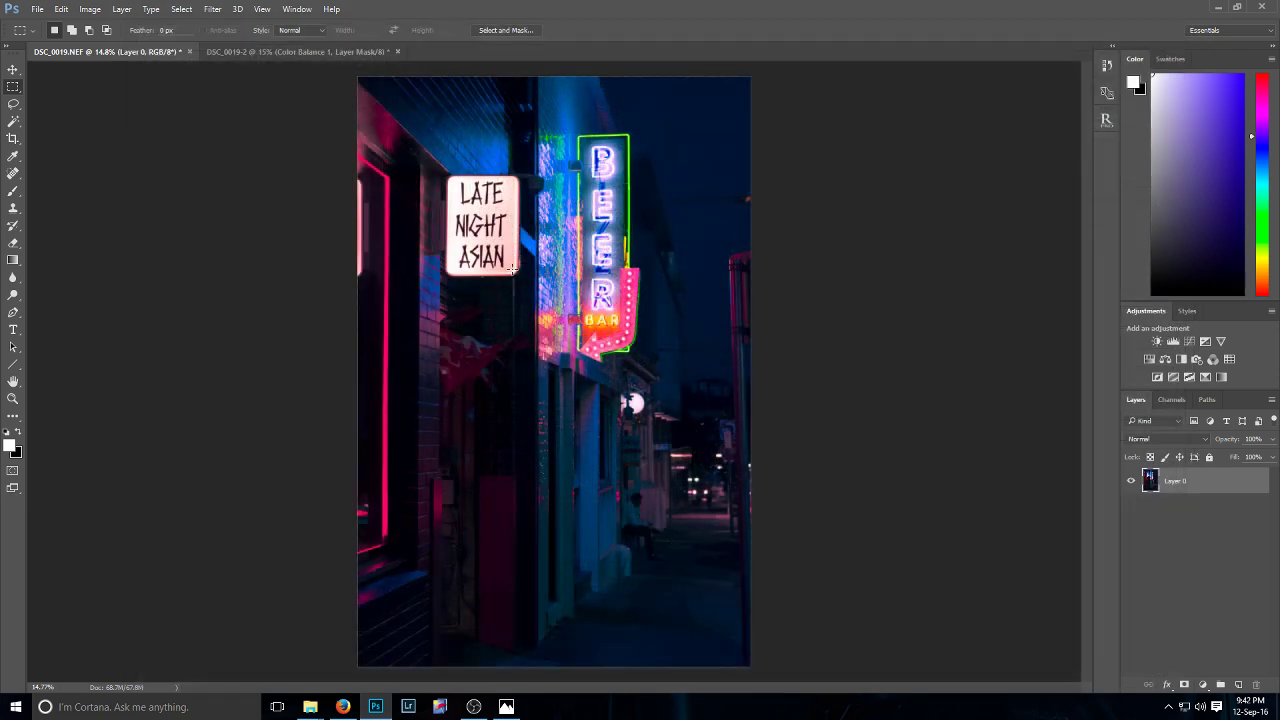
scroll(650, 240, "up", 5)
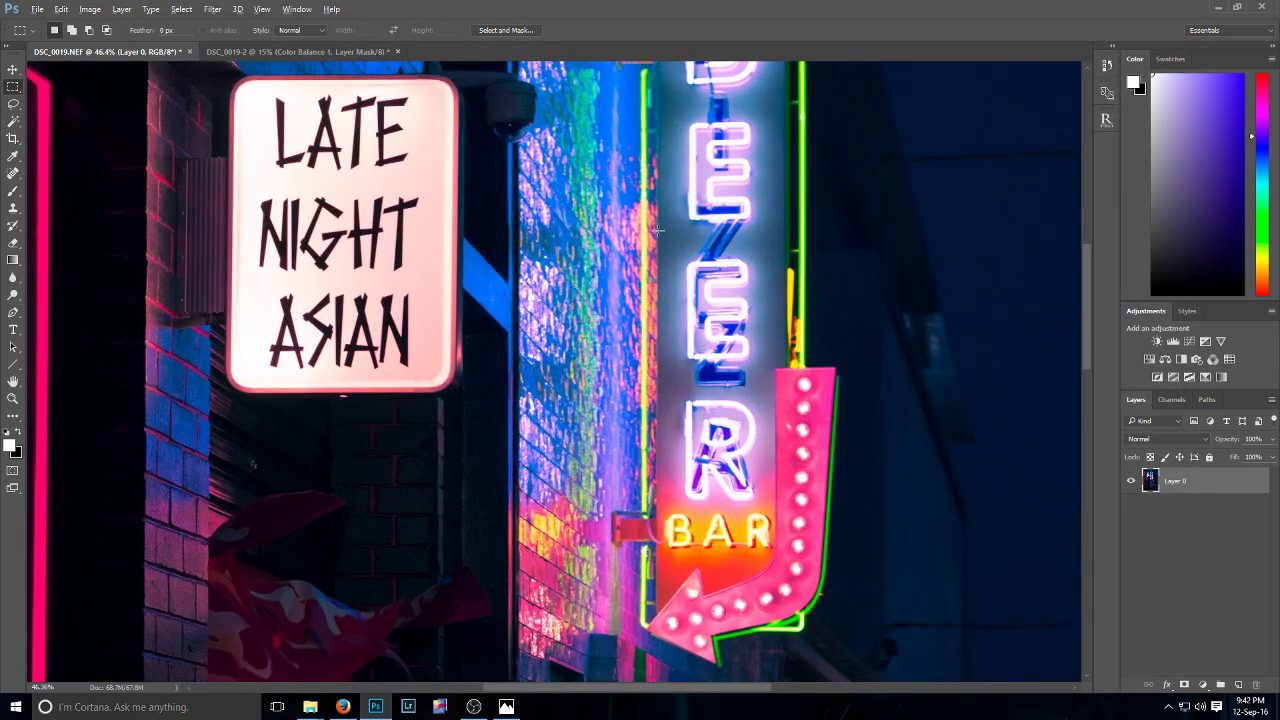
scroll(612, 288, "down", 5)
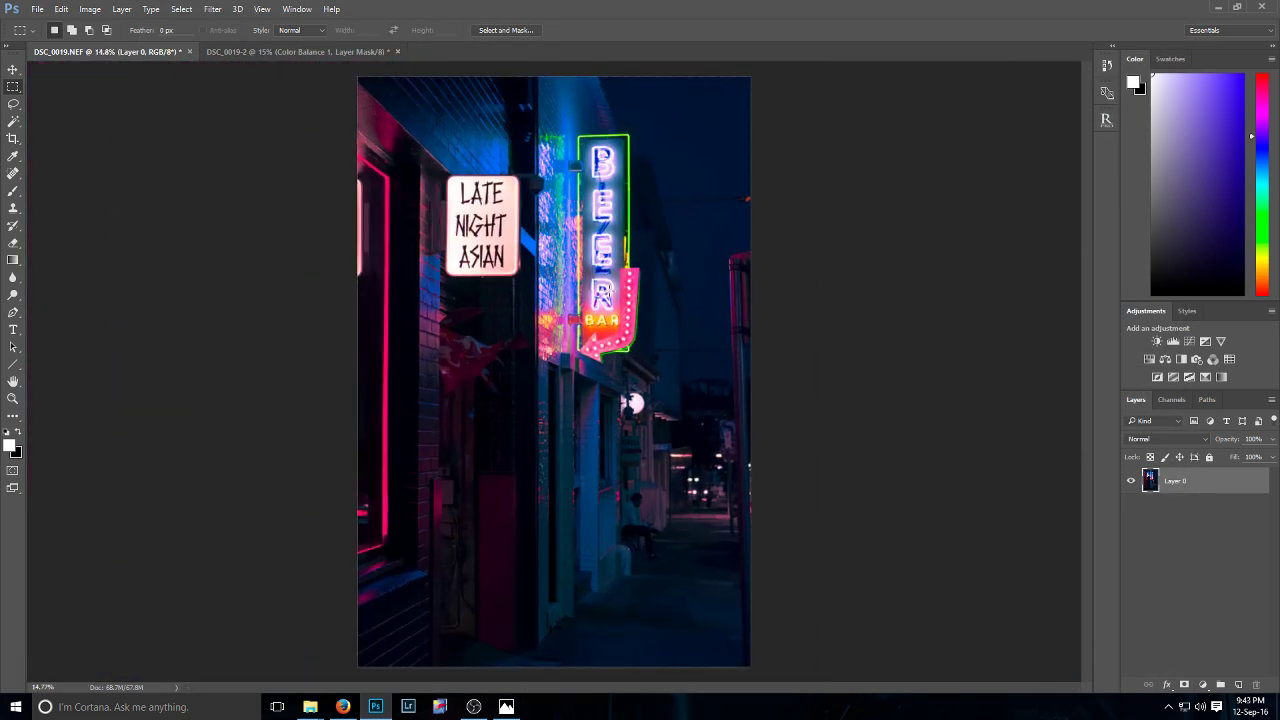